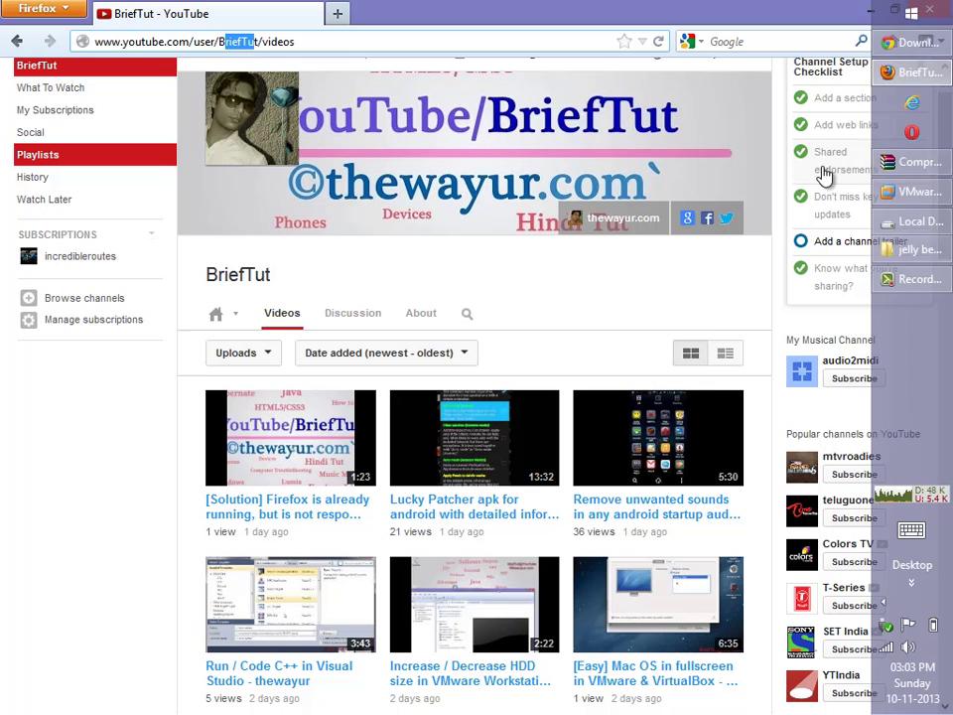
Look through the uploaded videos on the BriefTut YouTube channel, and minimize the browser window.
scroll(938, 202, down, 2)
scroll(938, 203, down, 3)
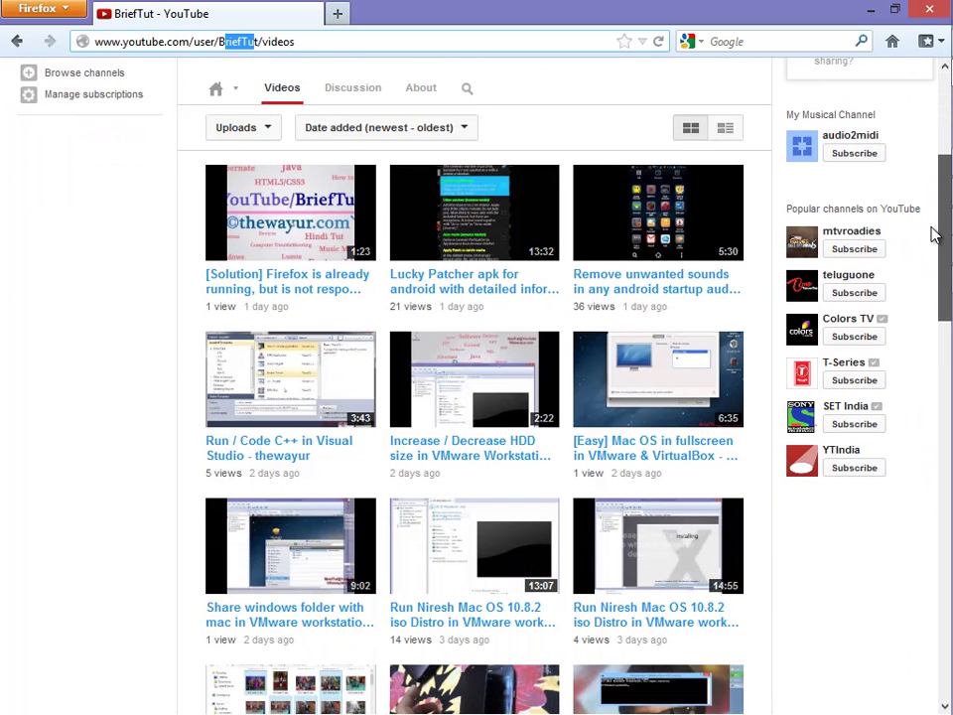
scroll(933, 248, down, 2)
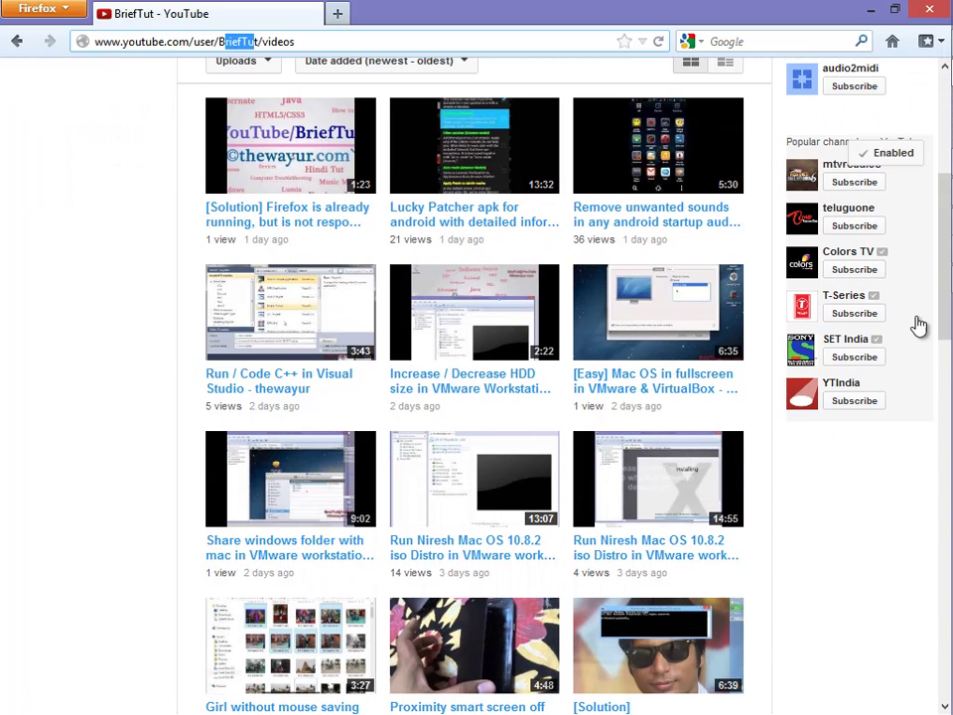
drag(944, 308, 936, 396)
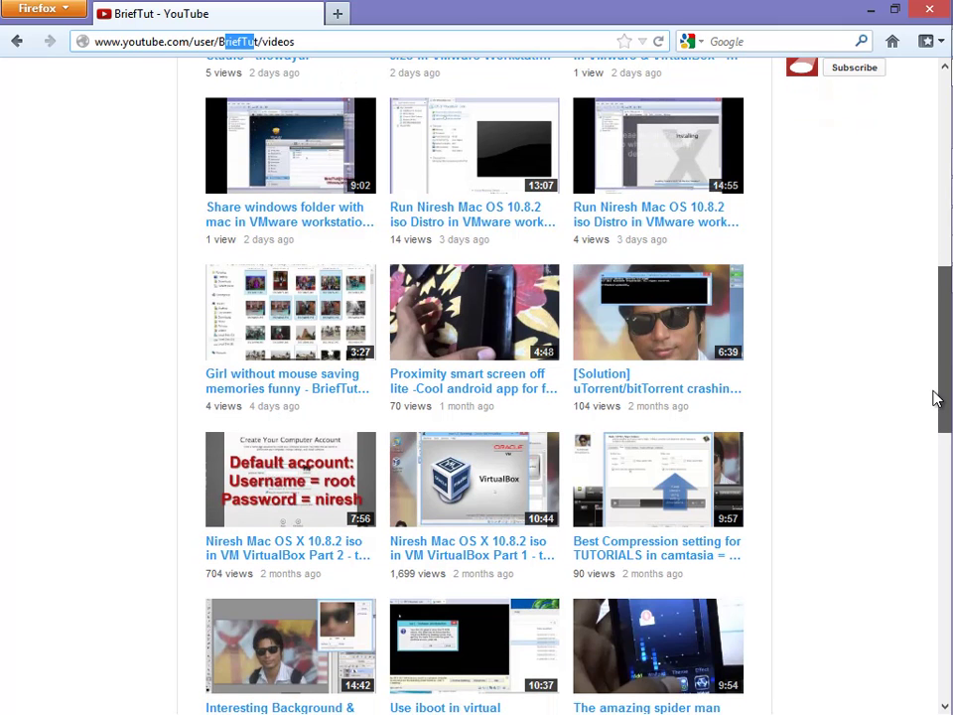
scroll(629, 460, up, 4)
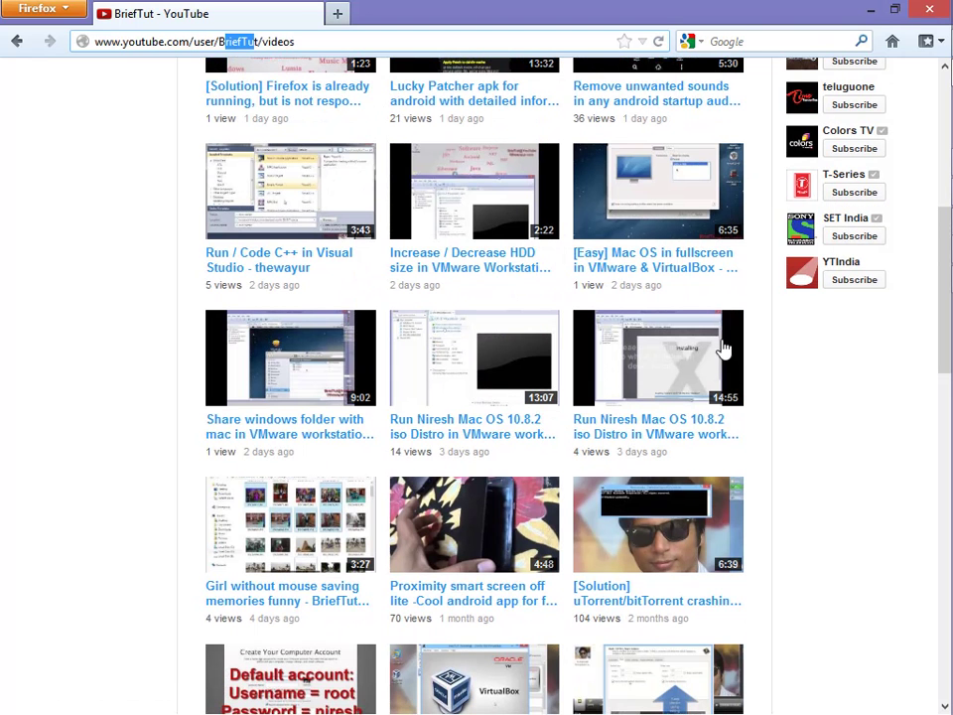
click(819, 387)
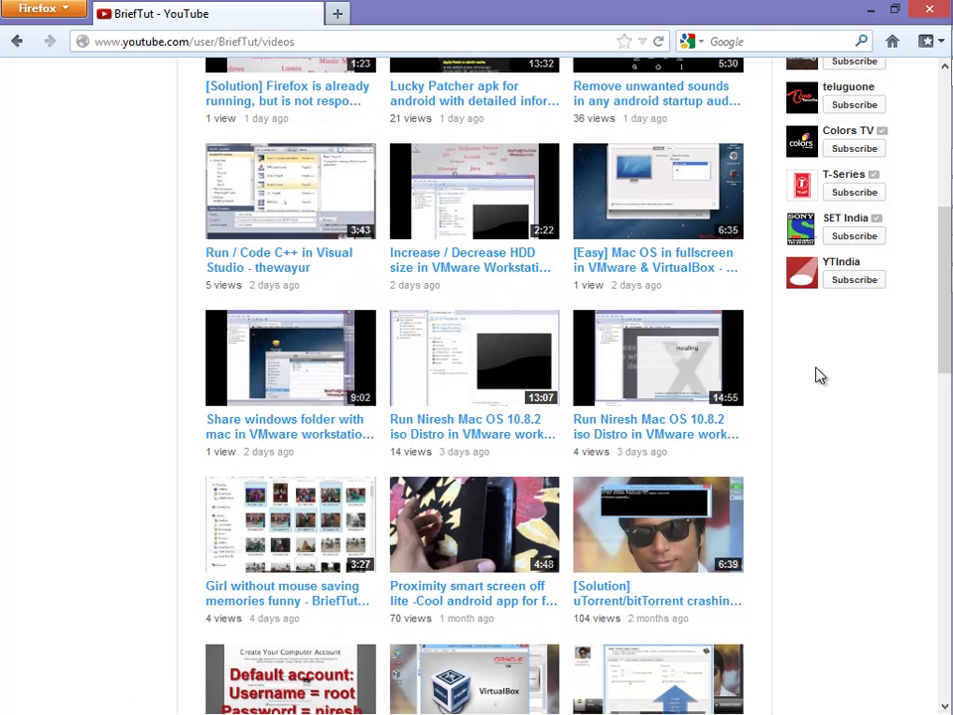
click(870, 10)
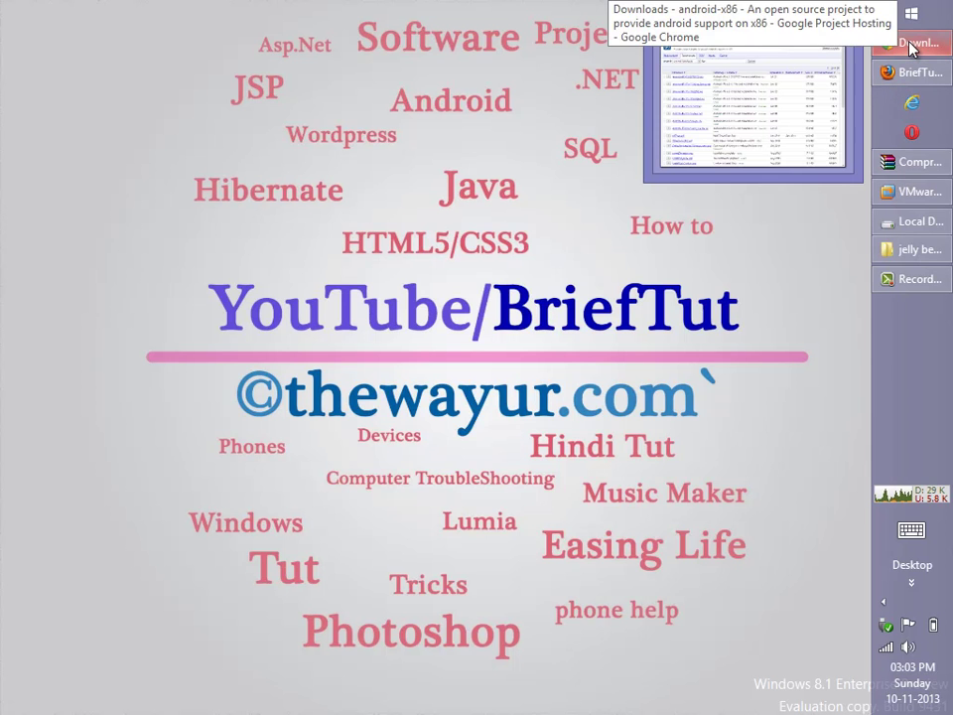
Switch to Chrome and review the android-x86 downloads list at code.google.com/p/android-x86/downloads/list for the available installation ISOs.
click(891, 44)
drag(550, 43, 76, 38)
click(99, 40)
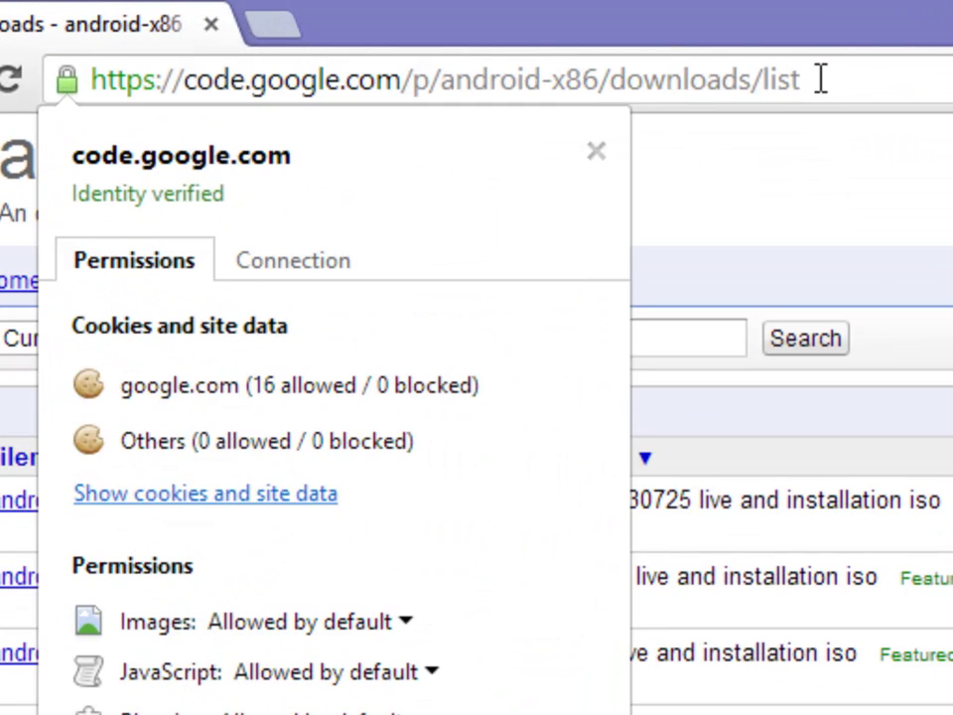
drag(514, 44, 86, 63)
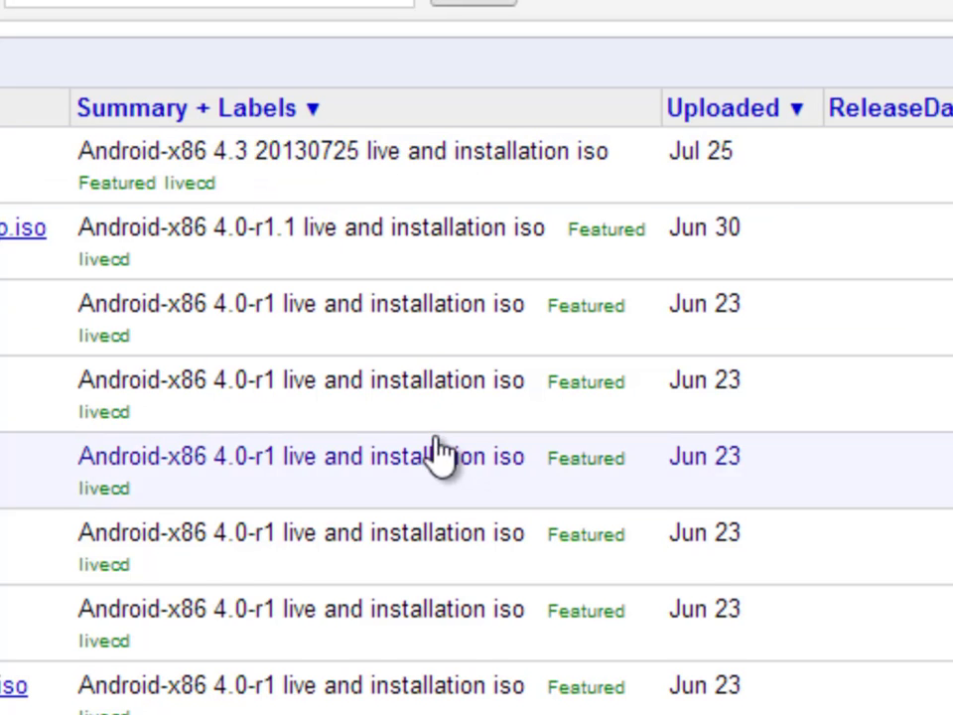
scroll(436, 468, down, 3)
scroll(442, 466, down, 10)
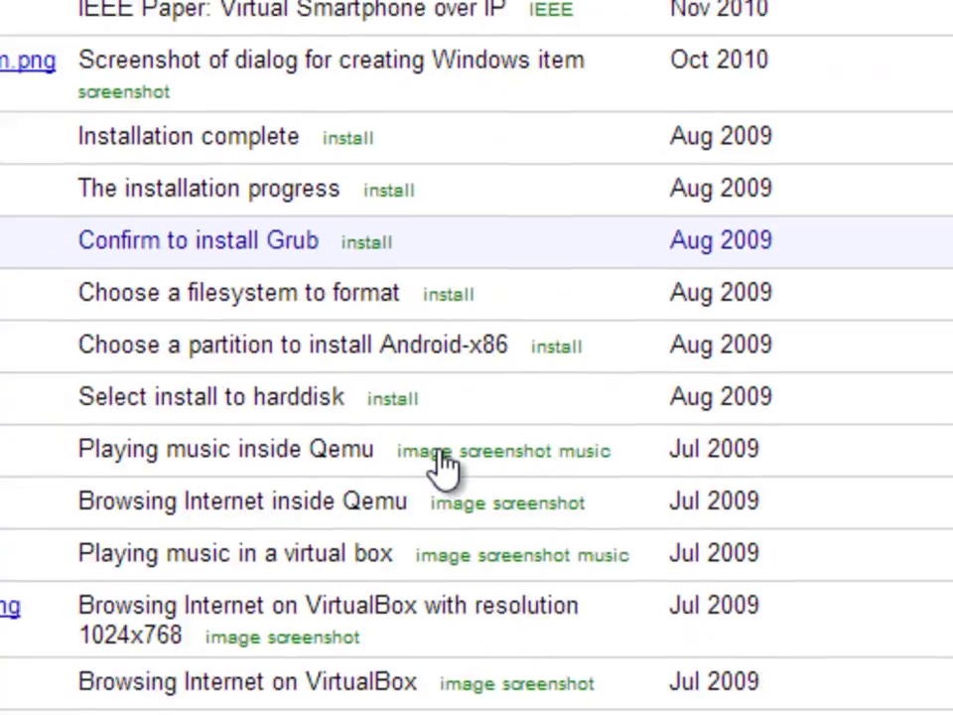
scroll(442, 467, up, 12)
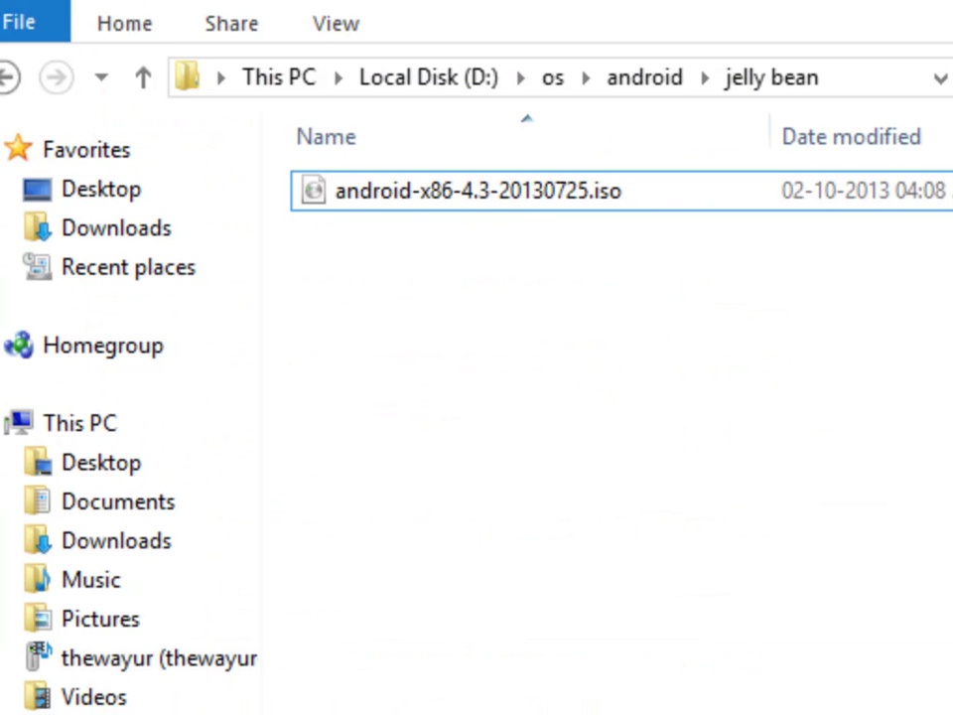
Inspect the contents of android-x86-4.3-20130725.iso from the jelly bean folder, and return to that folder before minimizing it.
click(572, 194)
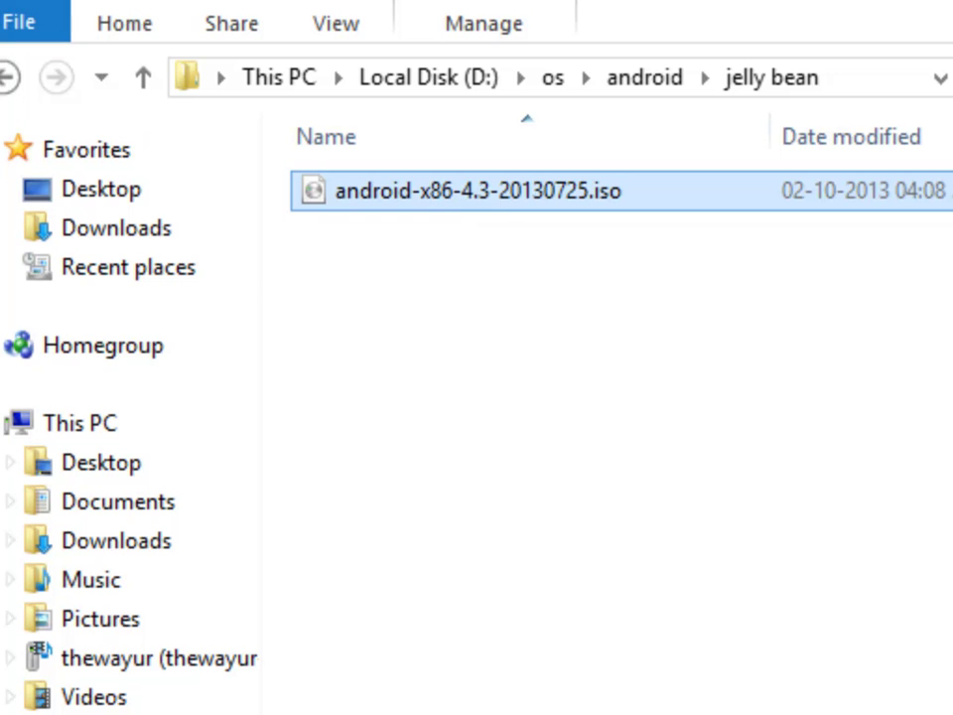
double_click(488, 196)
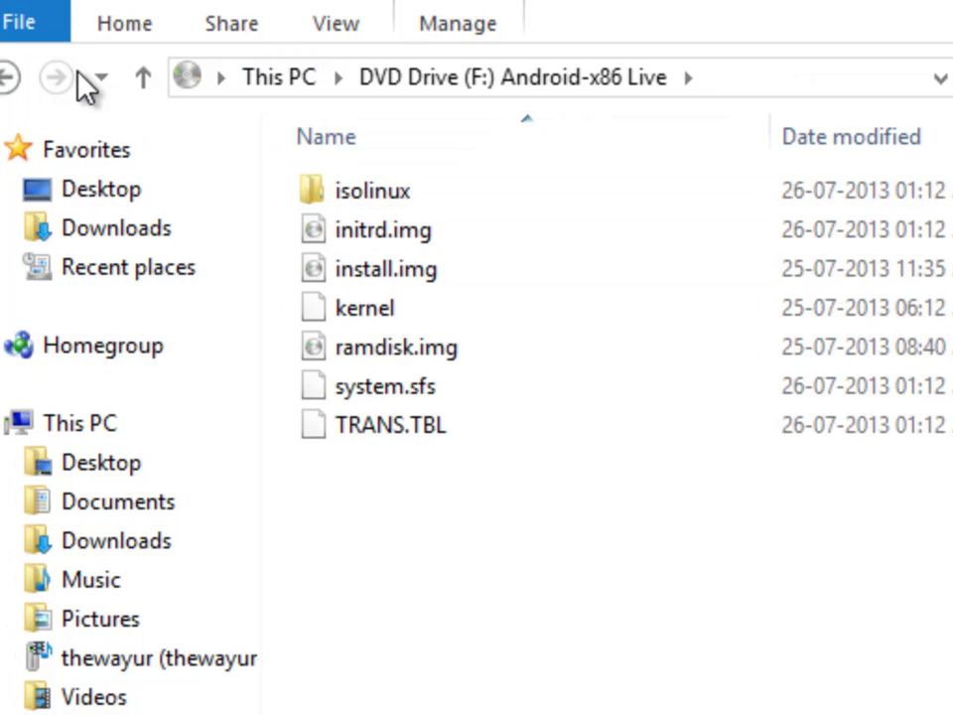
click(10, 77)
click(509, 204)
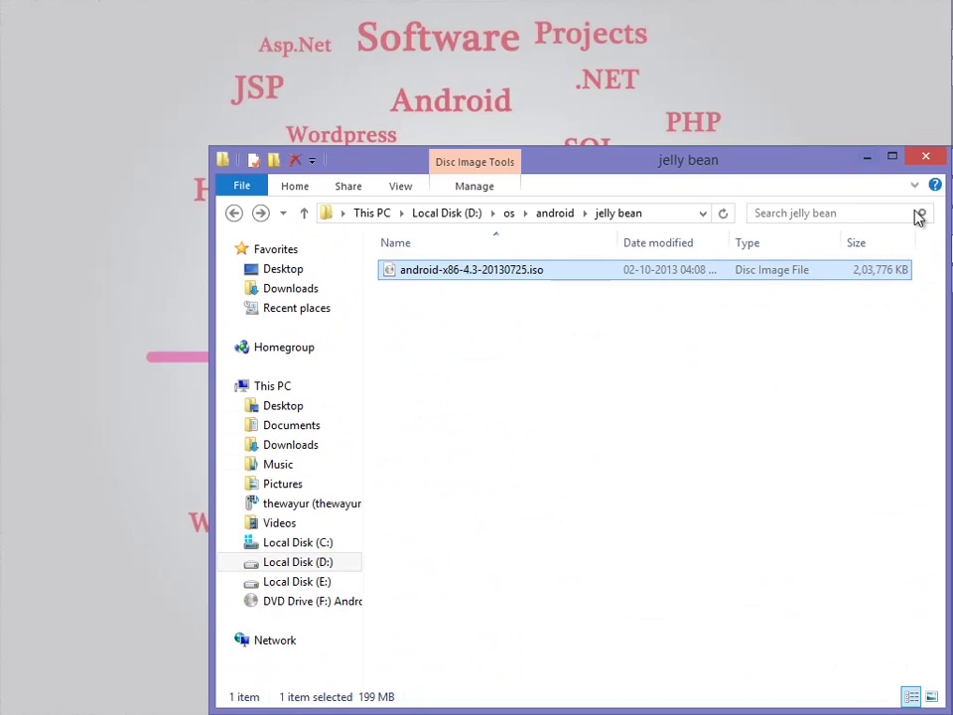
click(867, 157)
Switch to VMware Workstation and start creating a new virtual machine with the Typical (recommended) configuration.
mouse_move(925, 218)
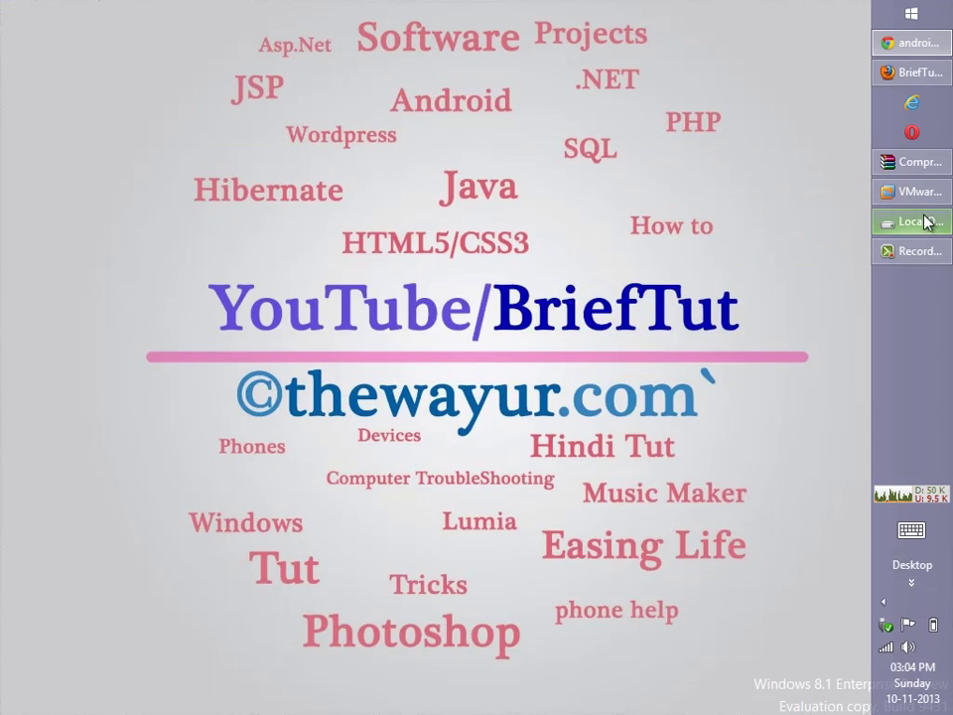
click(919, 193)
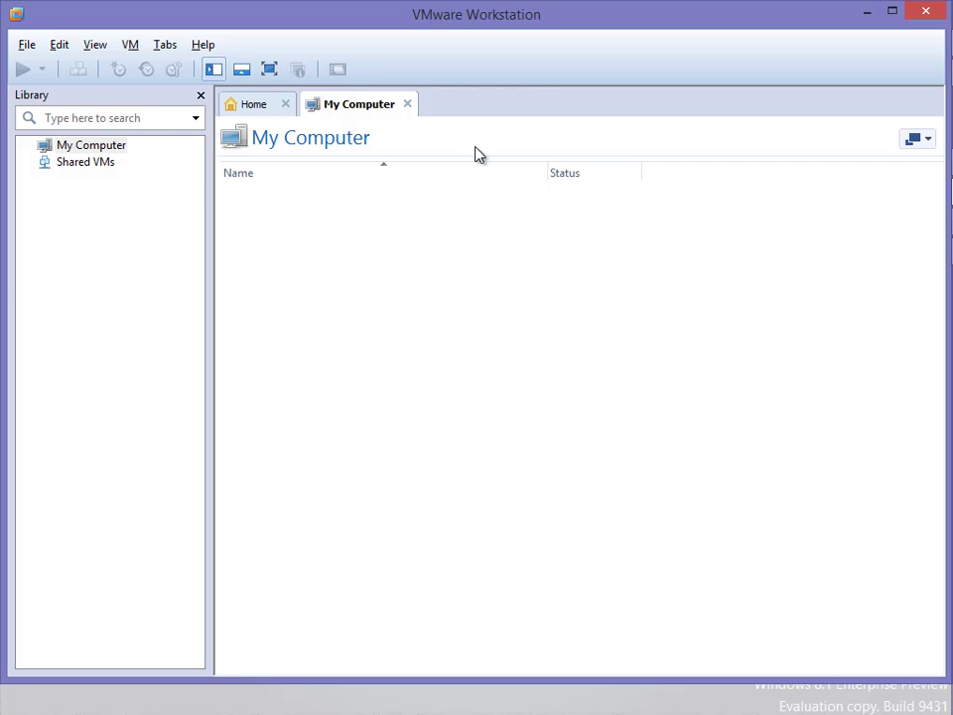
click(29, 46)
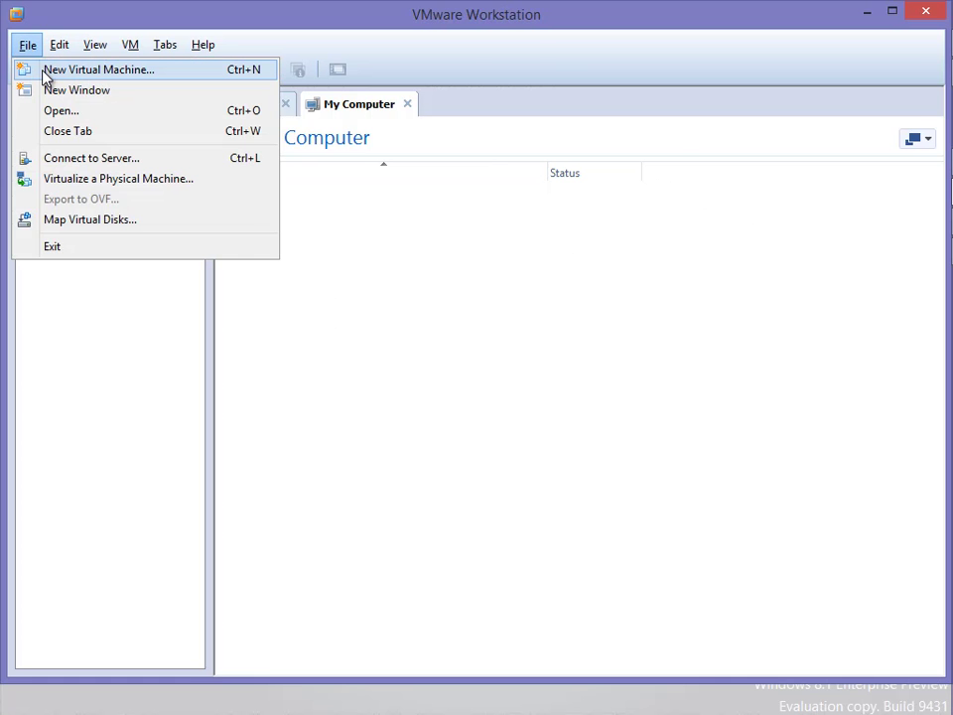
click(98, 69)
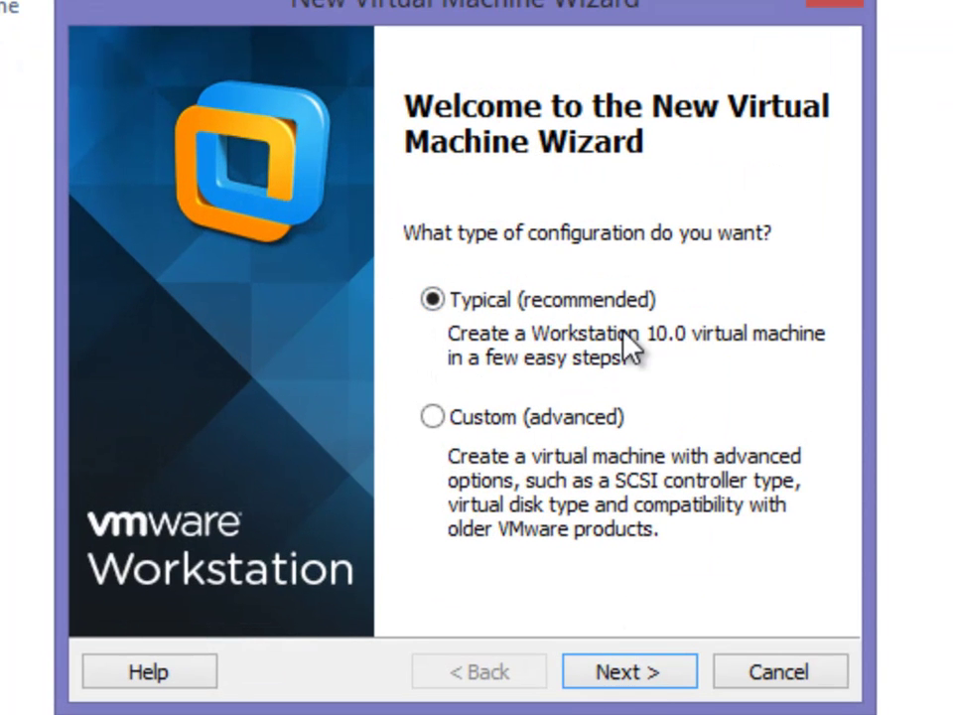
click(656, 679)
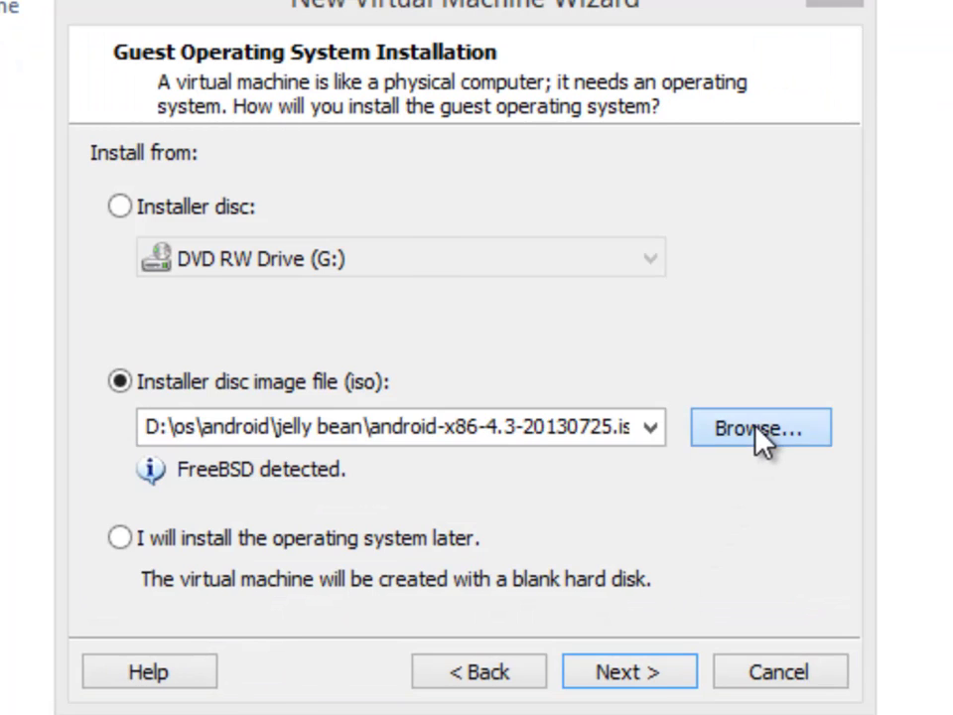
Use android-x86-4.3-20130725.iso from the jelly bean folder as the installer disc image and continue.
click(756, 436)
click(665, 287)
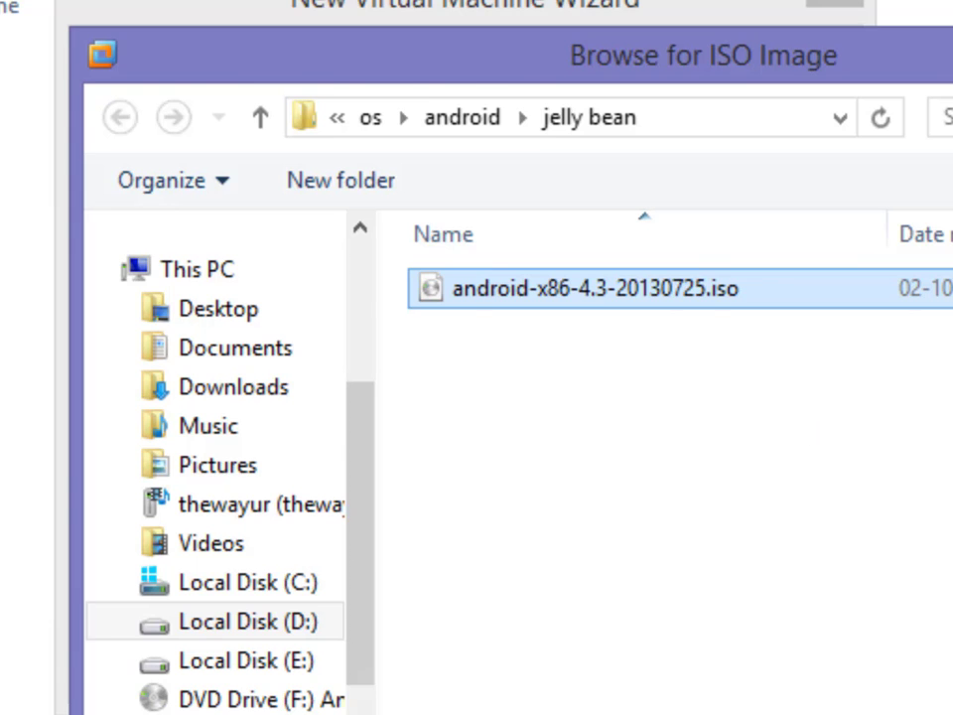
key(Return)
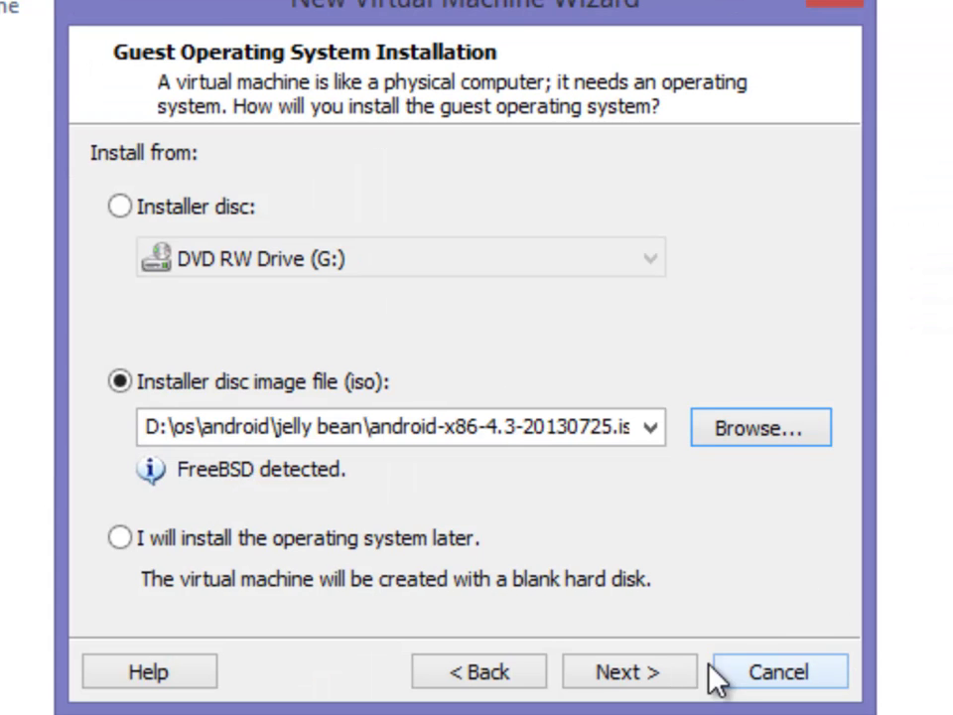
click(643, 673)
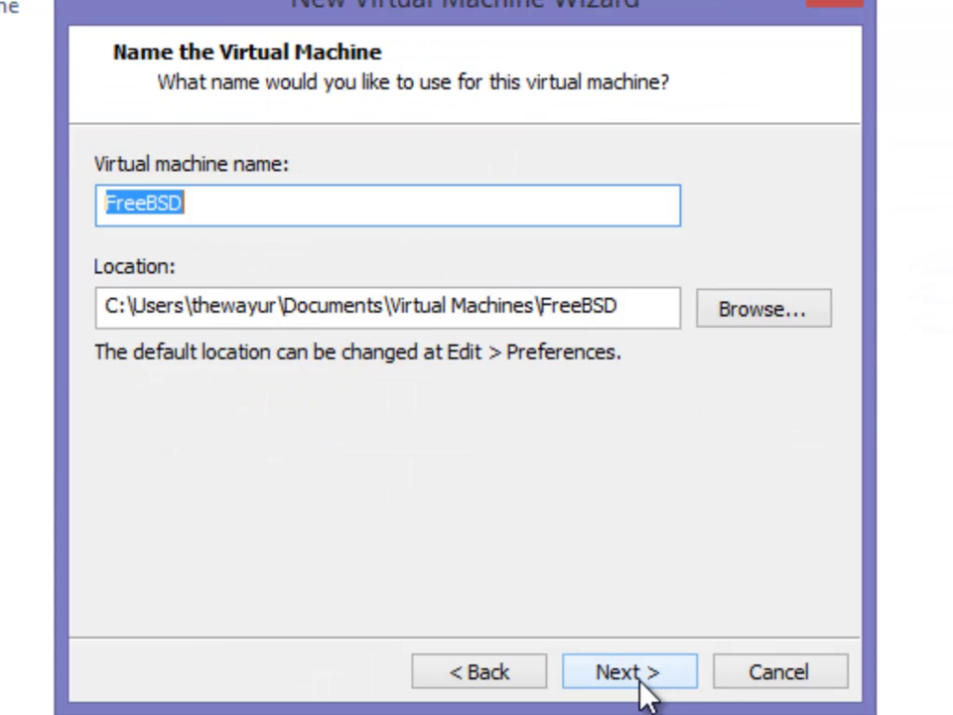
Name the virtual machine JB 4.3.
click(376, 217)
key(shift+Left)
key(shift+Left)
key(shift+Left)
key(shift+Left)
key(shift+Left)
key(shift+Left)
key(shift+Left)
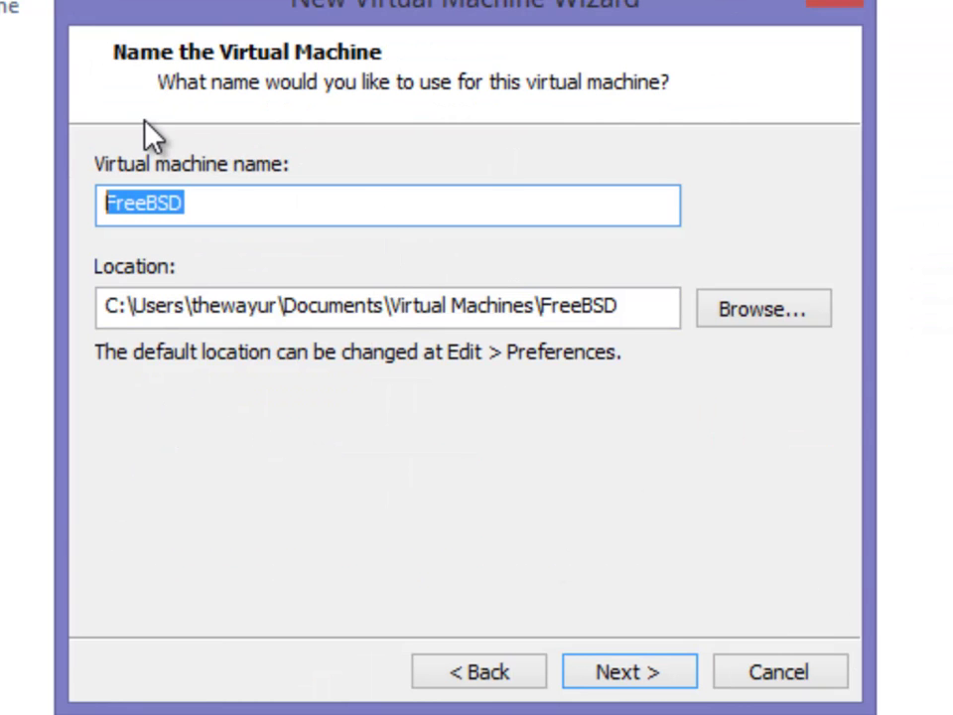
text(JB 4.3)
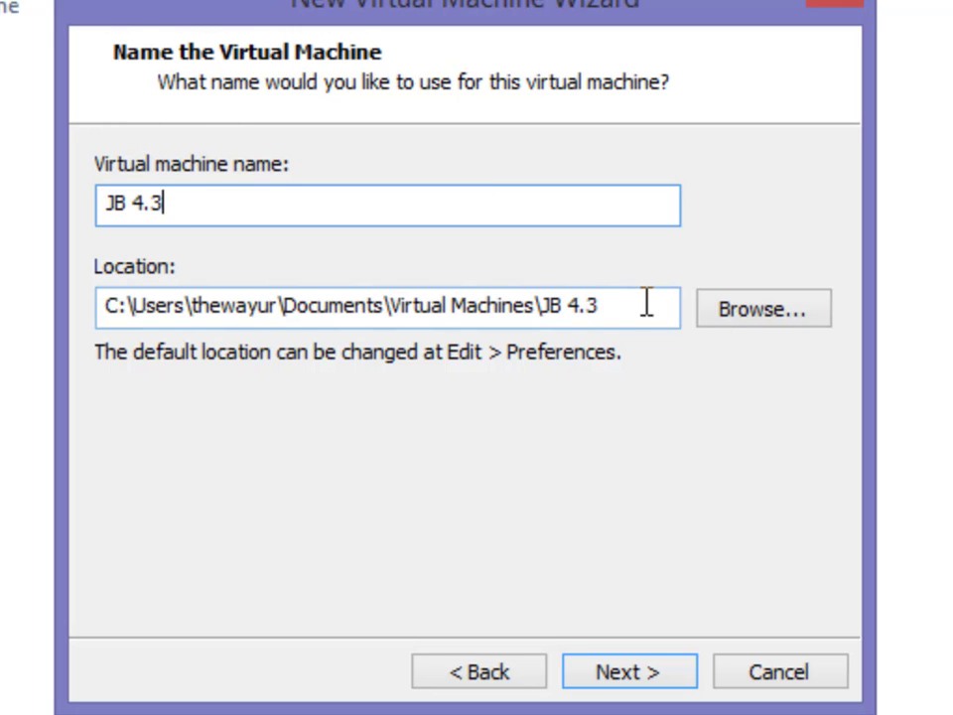
Browse for the virtual machine's location and select the machines folder inside VM on Local Disk (E:).
drag(603, 318, 107, 306)
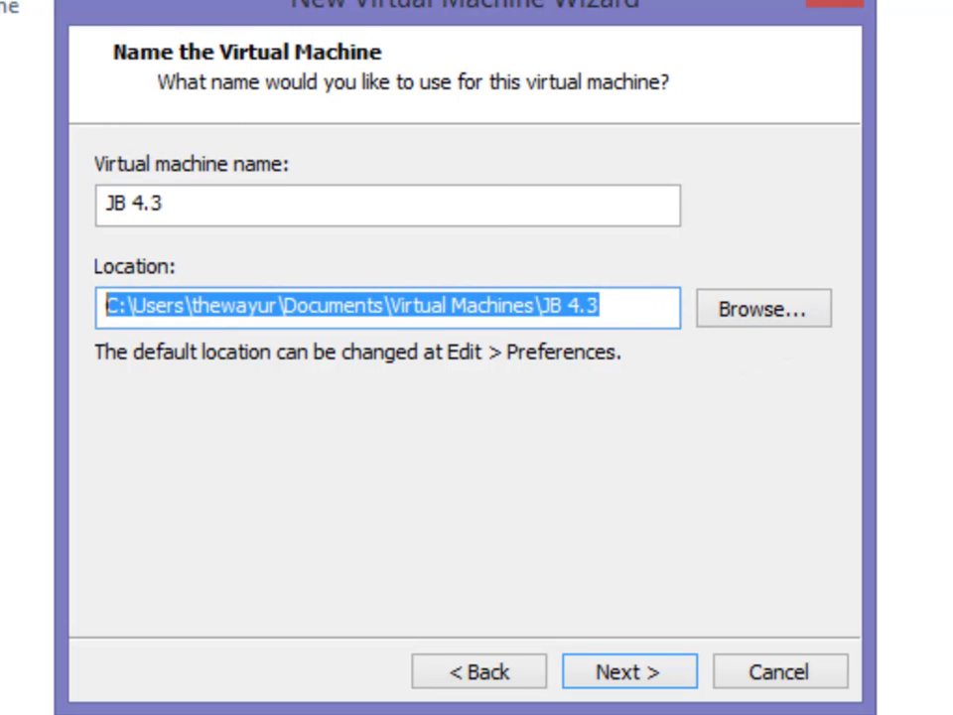
click(794, 324)
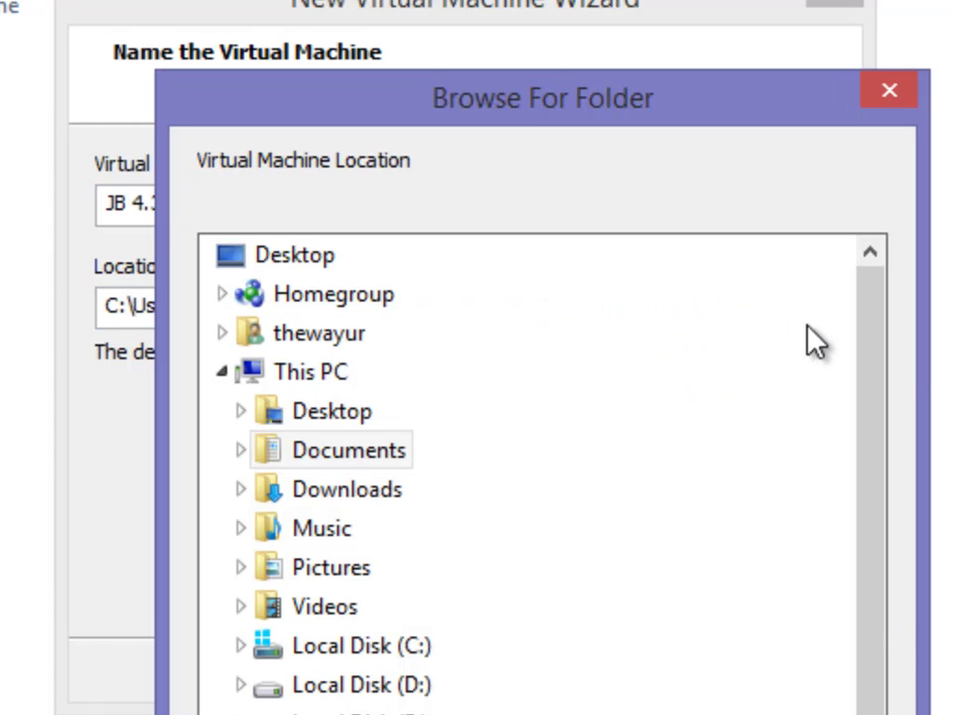
drag(883, 354, 873, 458)
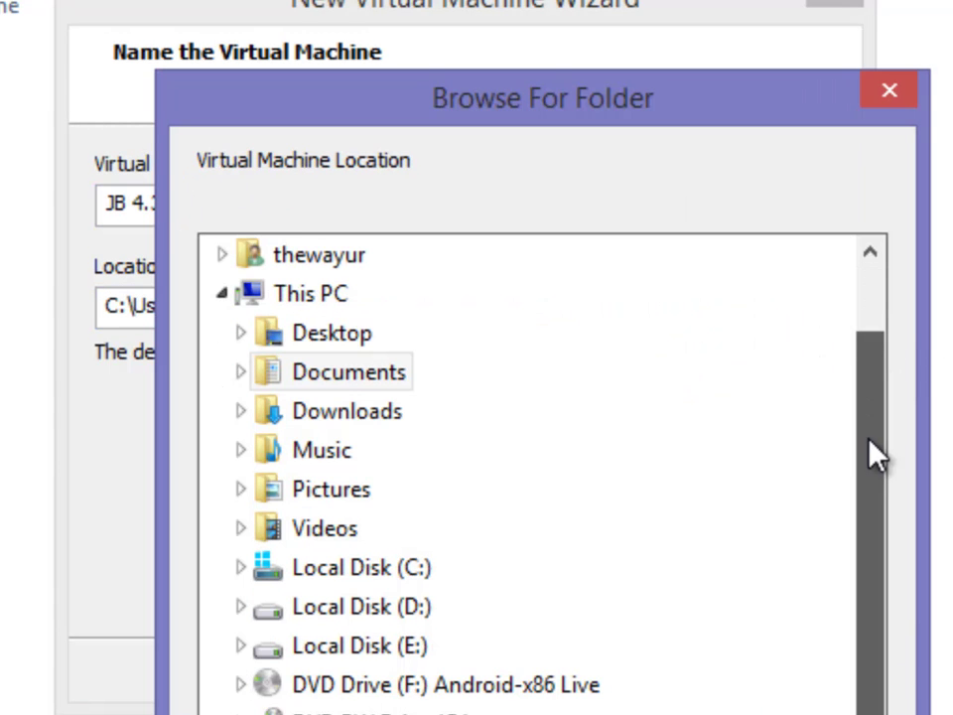
click(240, 644)
scroll(500, 564, down, 2)
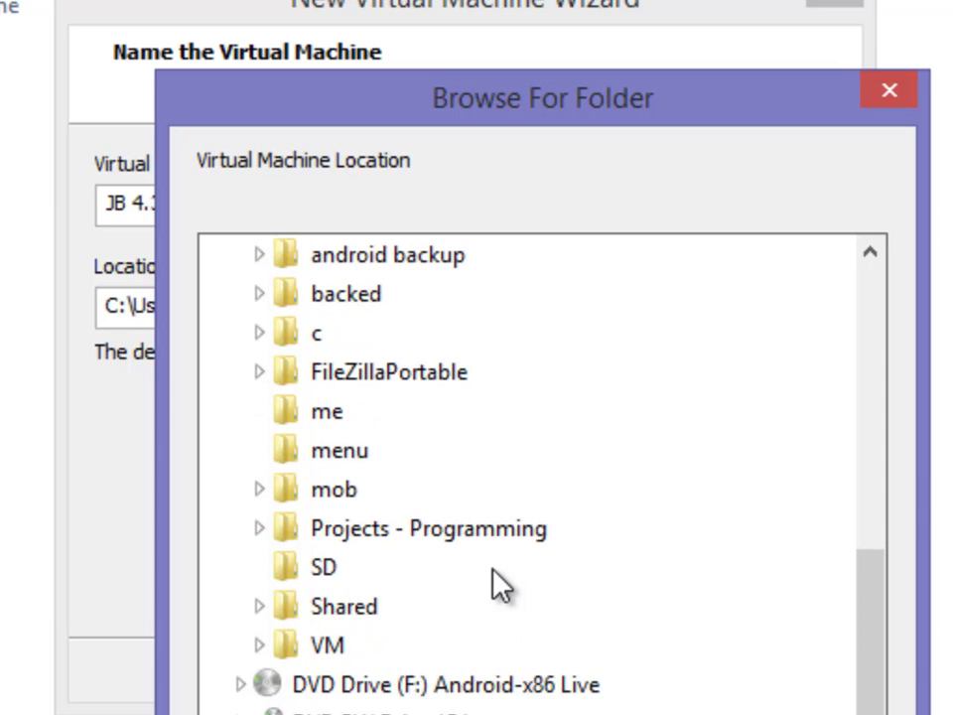
click(261, 646)
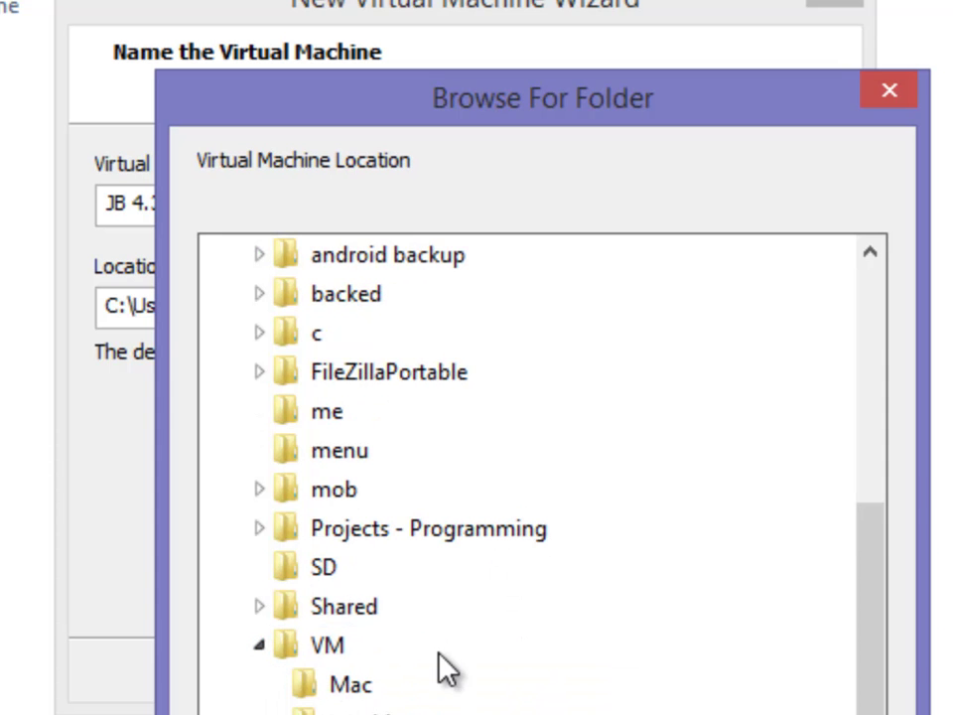
click(403, 714)
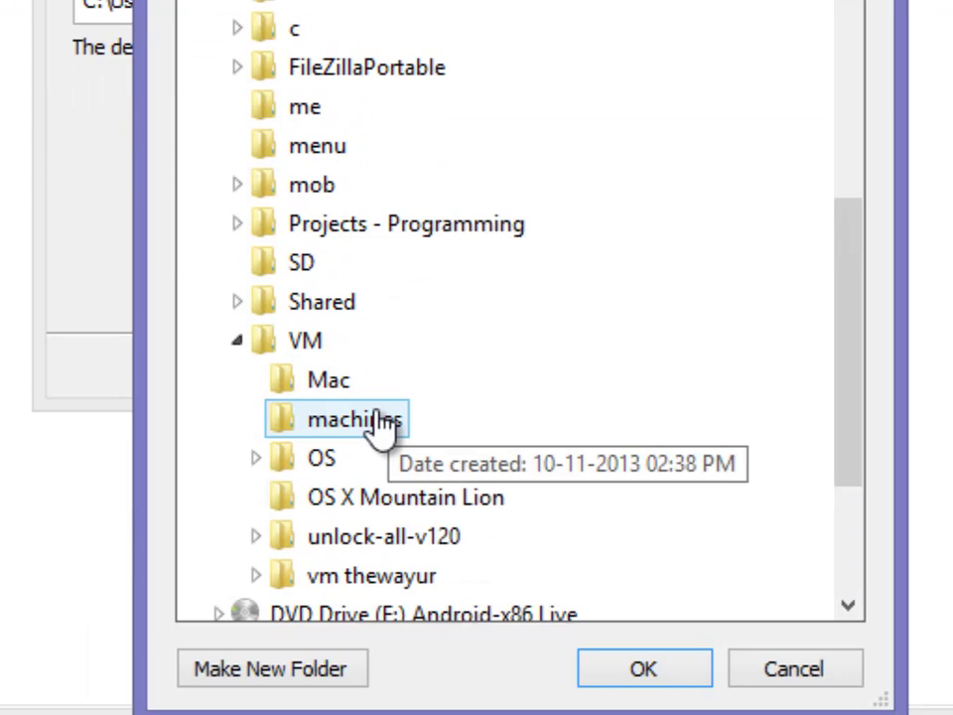
Create a folder named JB inside machines, use it as the virtual machine's location and continue.
click(342, 670)
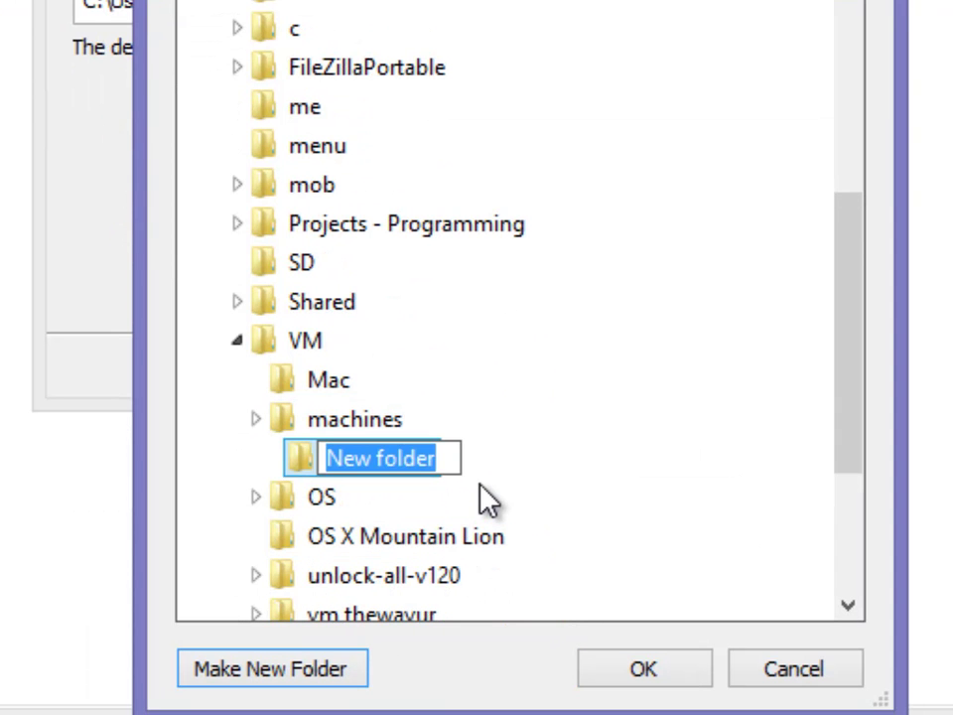
text(JB)
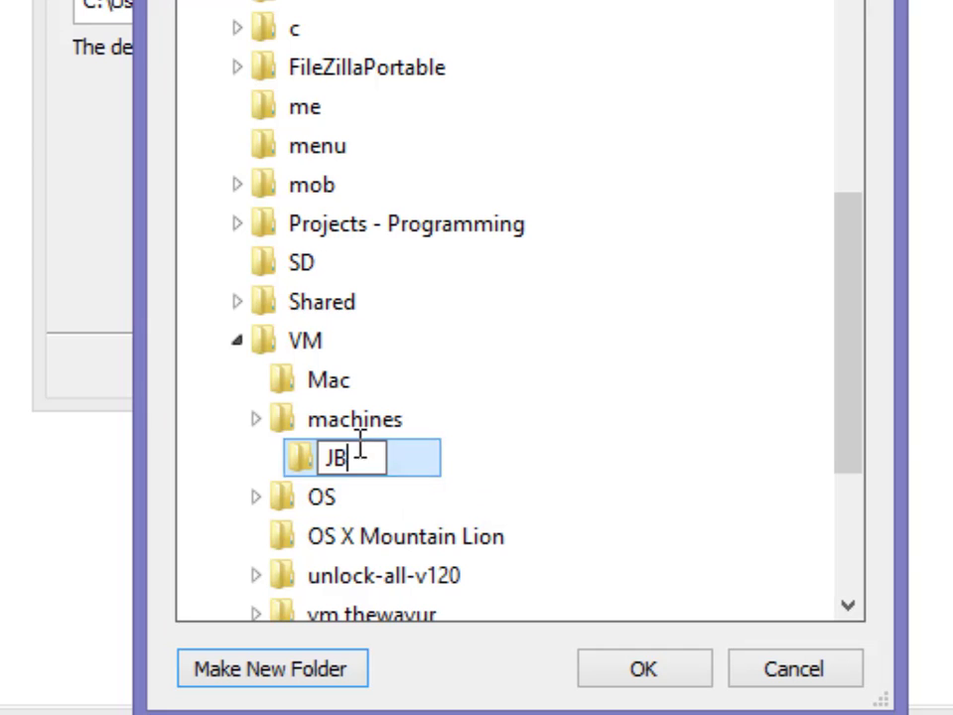
key(Return)
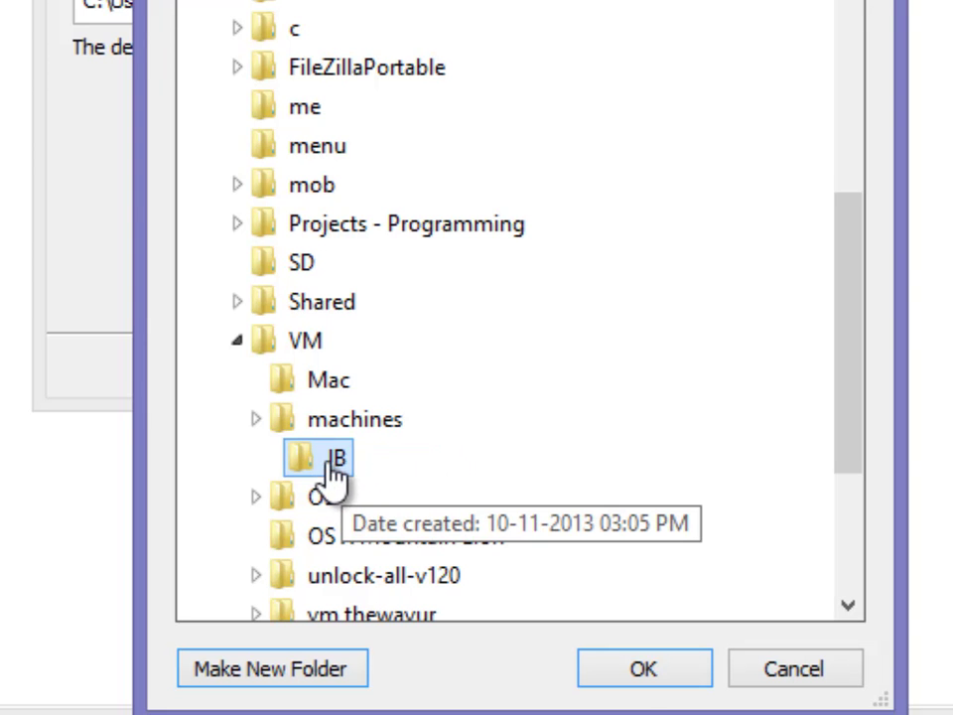
click(641, 668)
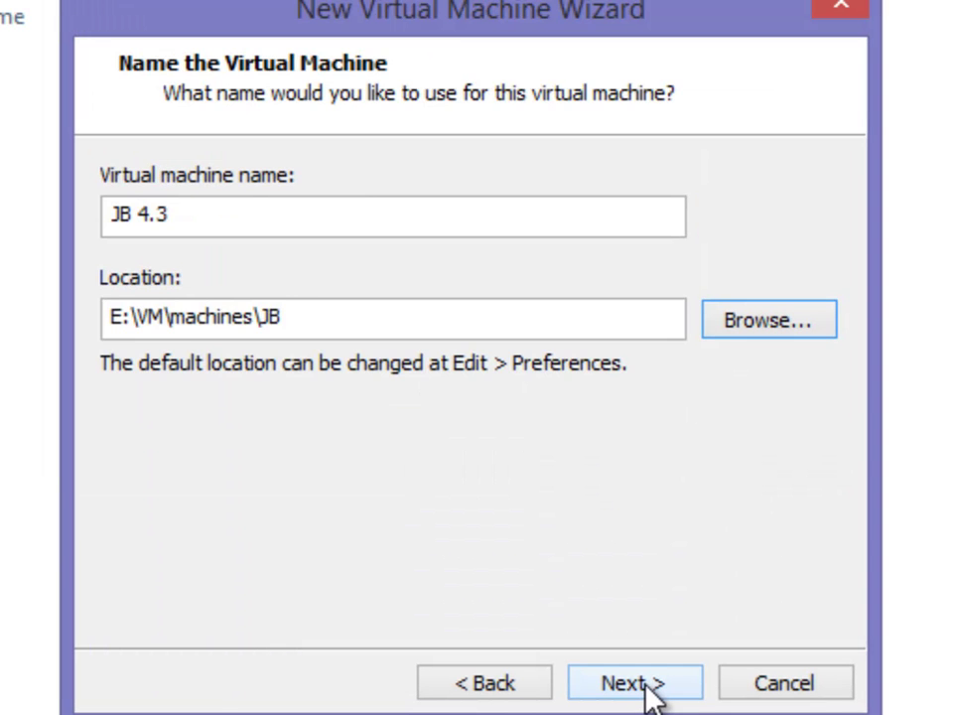
click(635, 683)
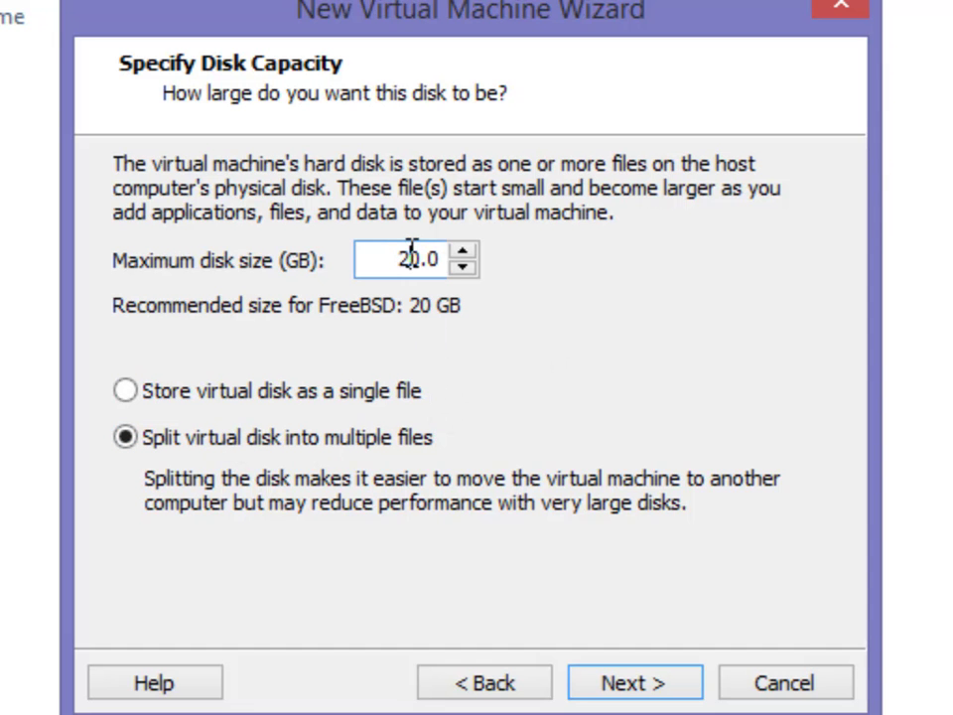
Set the maximum disk size to 80 GB and store the virtual disk as a single file.
drag(411, 250, 374, 254)
click(297, 402)
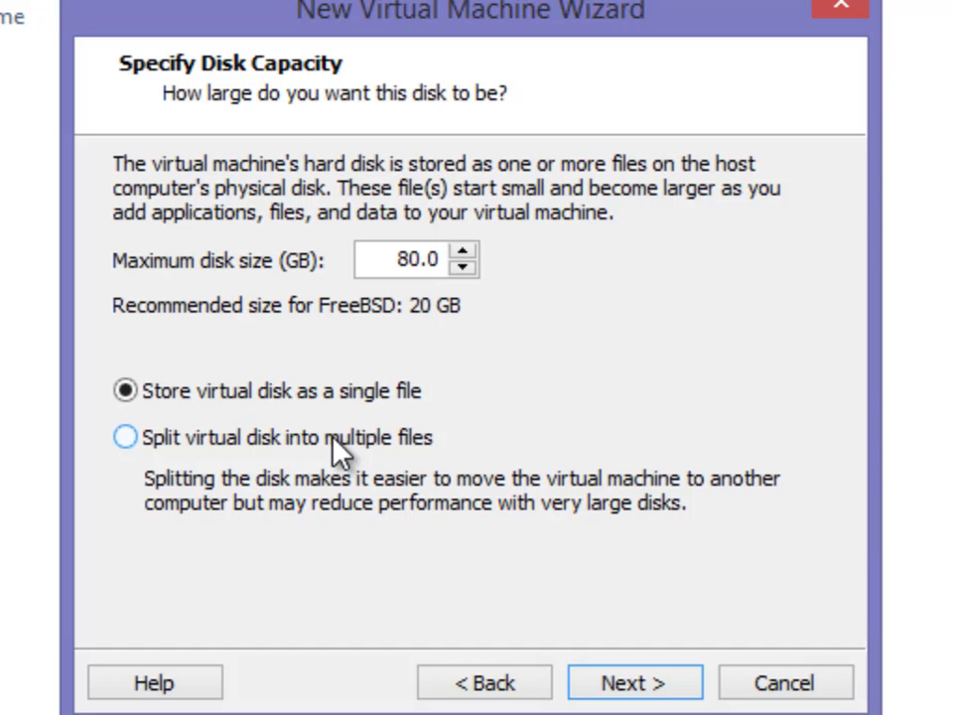
Change the virtual disk storage to split into multiple files and continue to the creation summary.
click(401, 443)
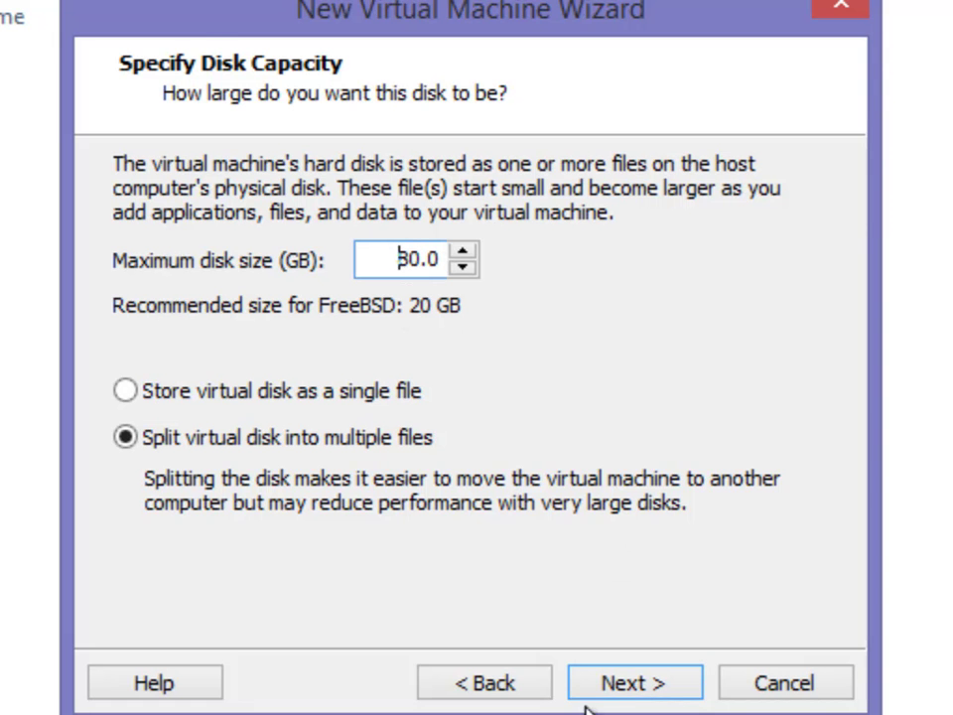
click(631, 684)
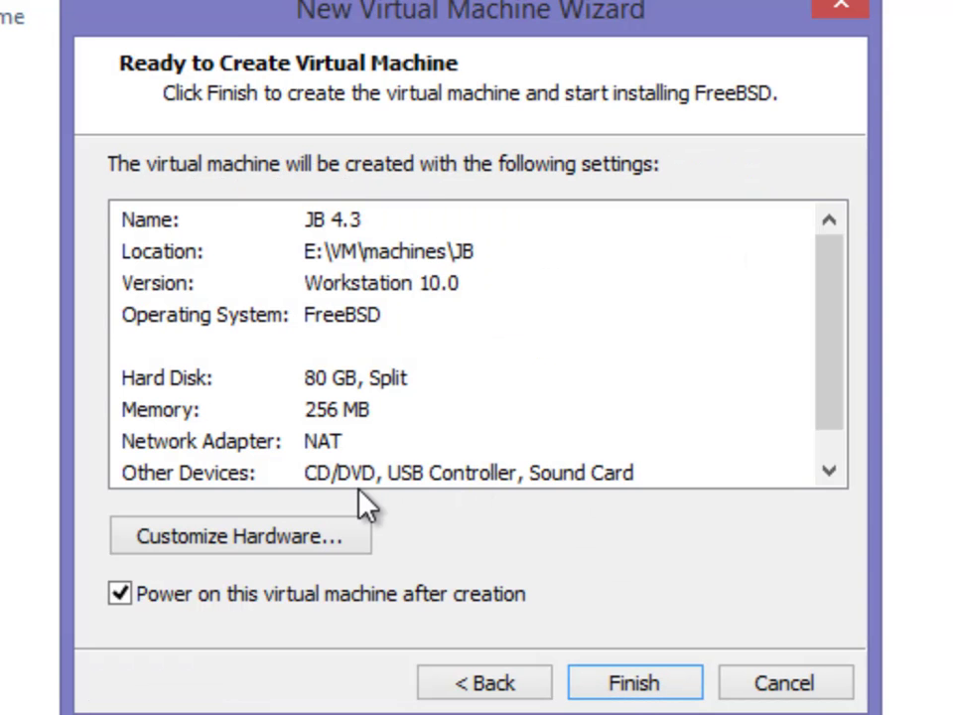
Customize the virtual machine's hardware by setting its memory to 2048 MB.
click(315, 556)
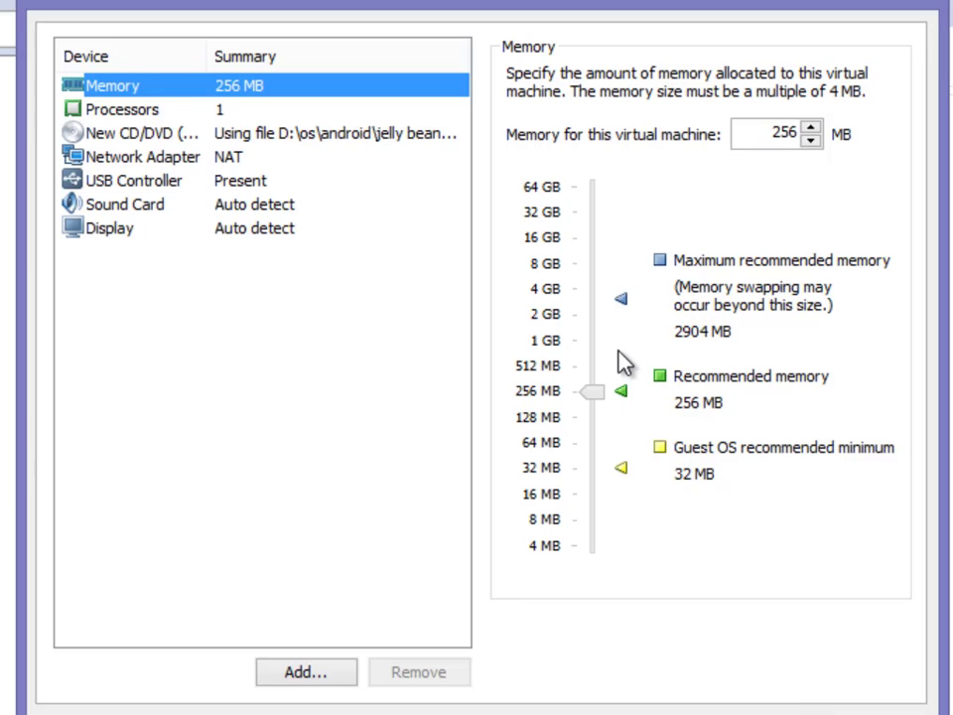
click(593, 323)
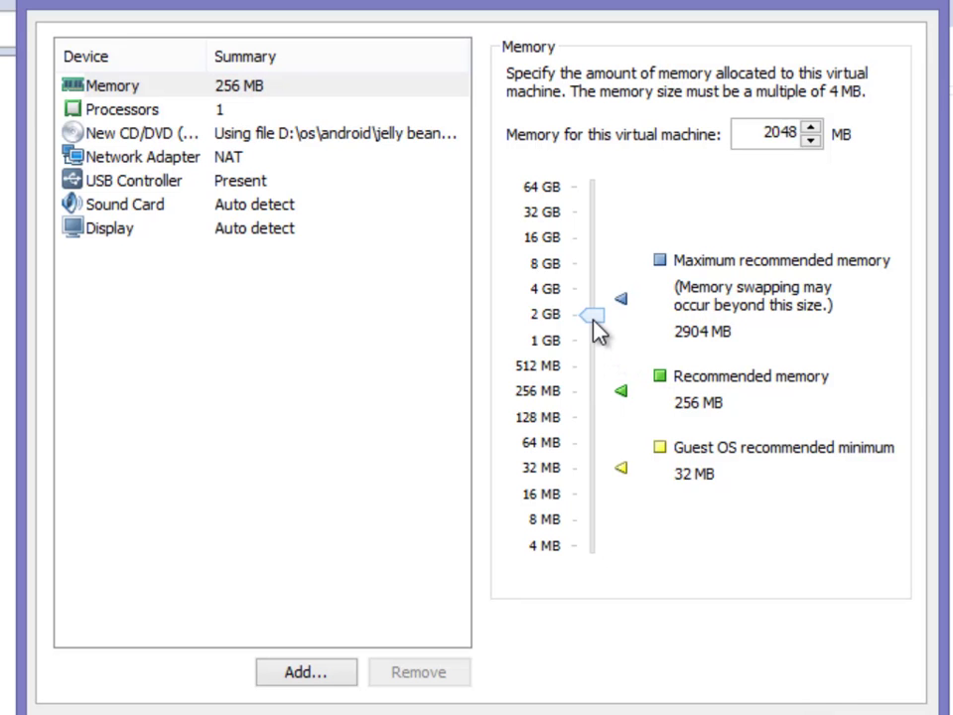
drag(592, 318, 593, 292)
click(593, 328)
Open the processor settings and check the host computer's system details through This PC.
click(234, 111)
click(789, 83)
click(791, 88)
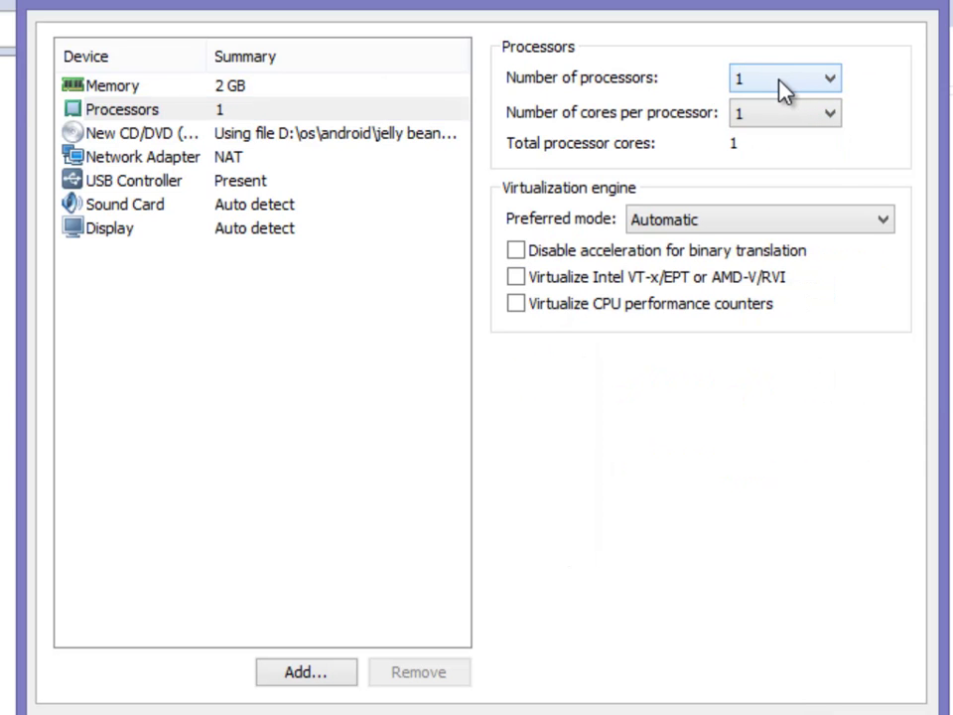
key(super+e)
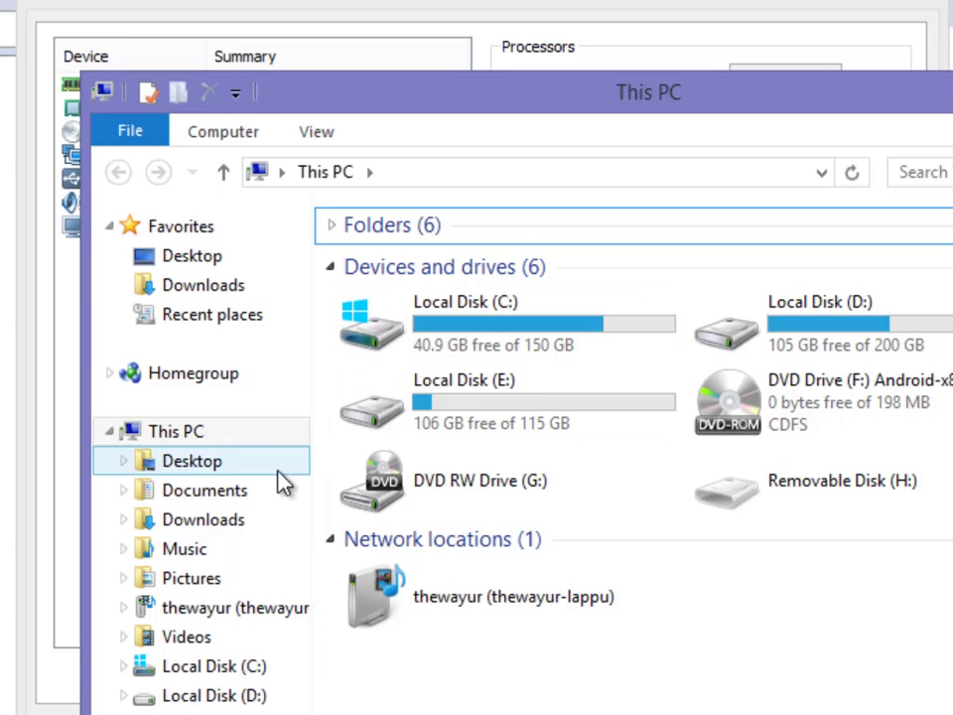
right_click(217, 435)
click(338, 713)
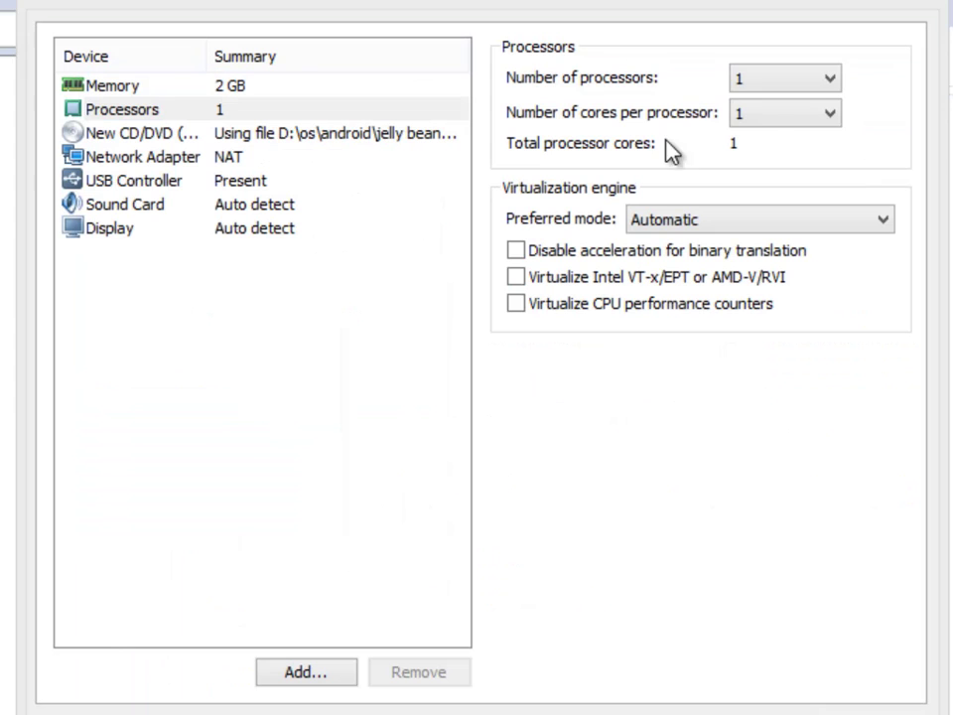
Keep the number of processors at 1 and set the number of cores per processor to 2.
click(795, 95)
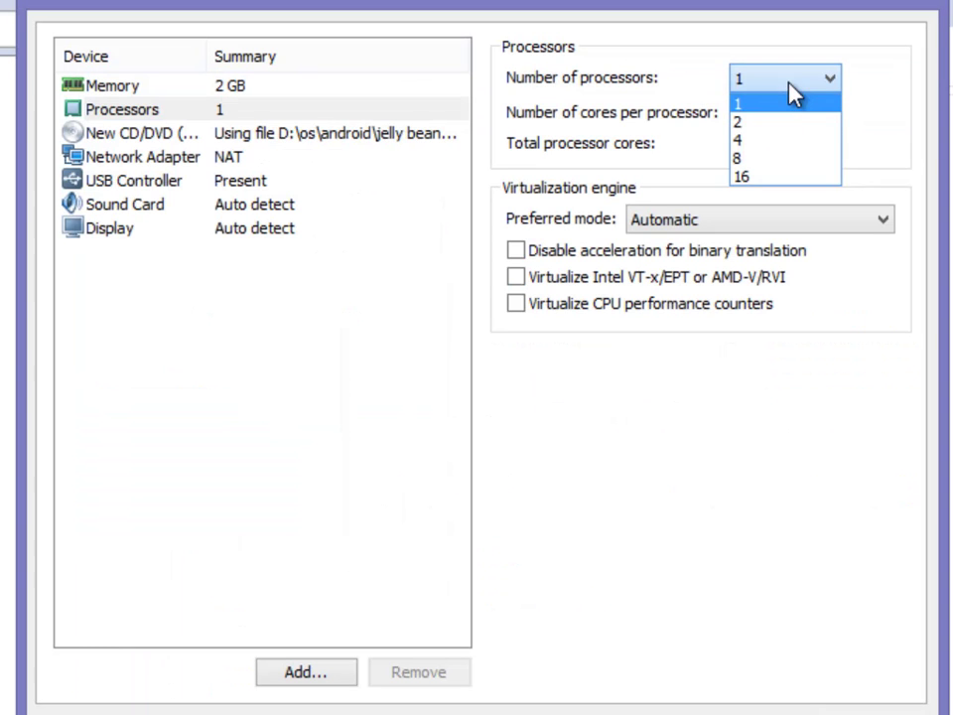
click(793, 97)
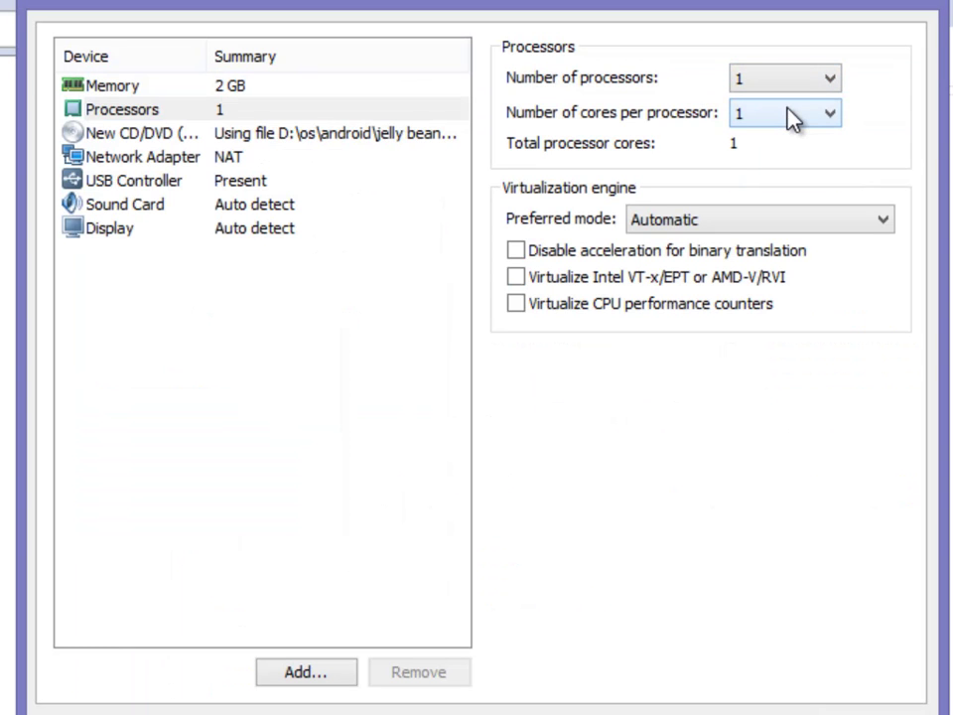
click(792, 117)
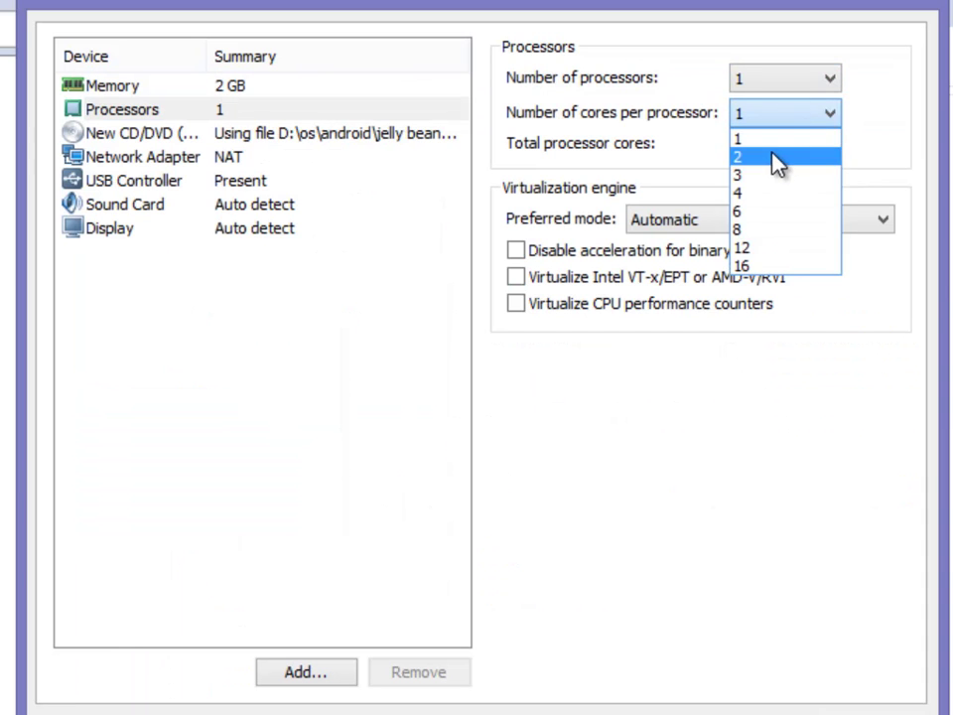
click(734, 154)
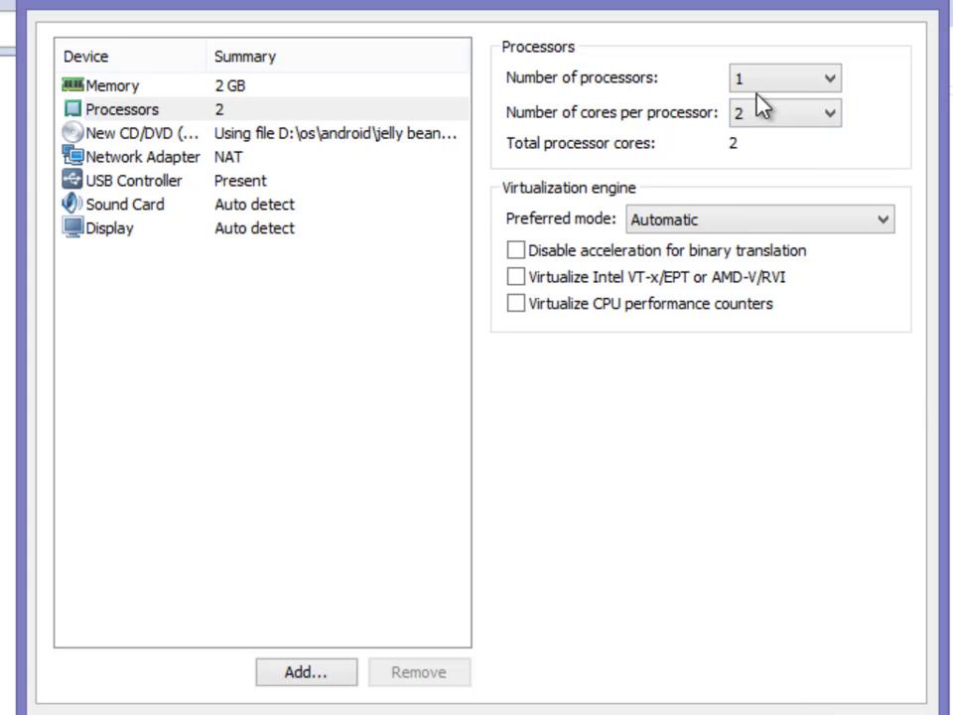
click(814, 123)
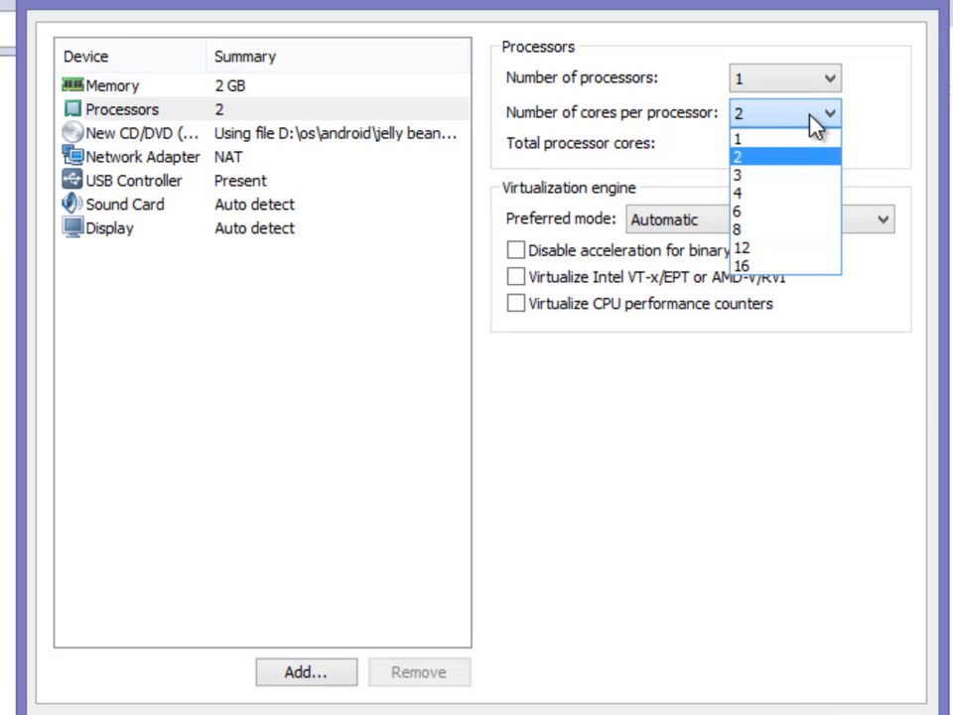
click(814, 123)
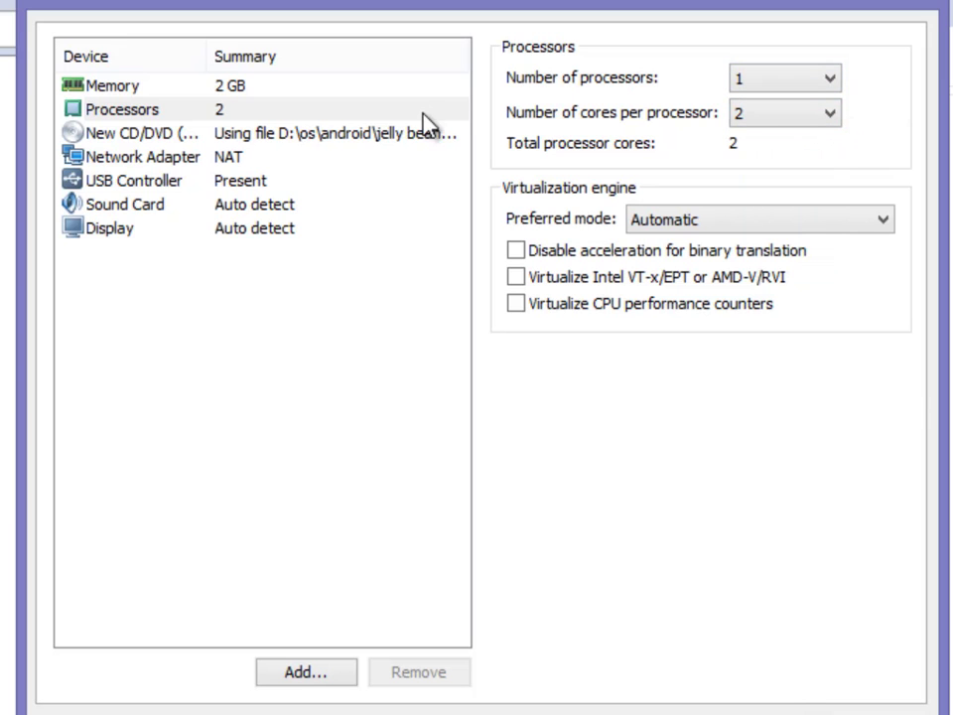
Review the CD/DVD and network devices, enable Accelerate 3D graphics for the display and close the hardware settings.
click(355, 133)
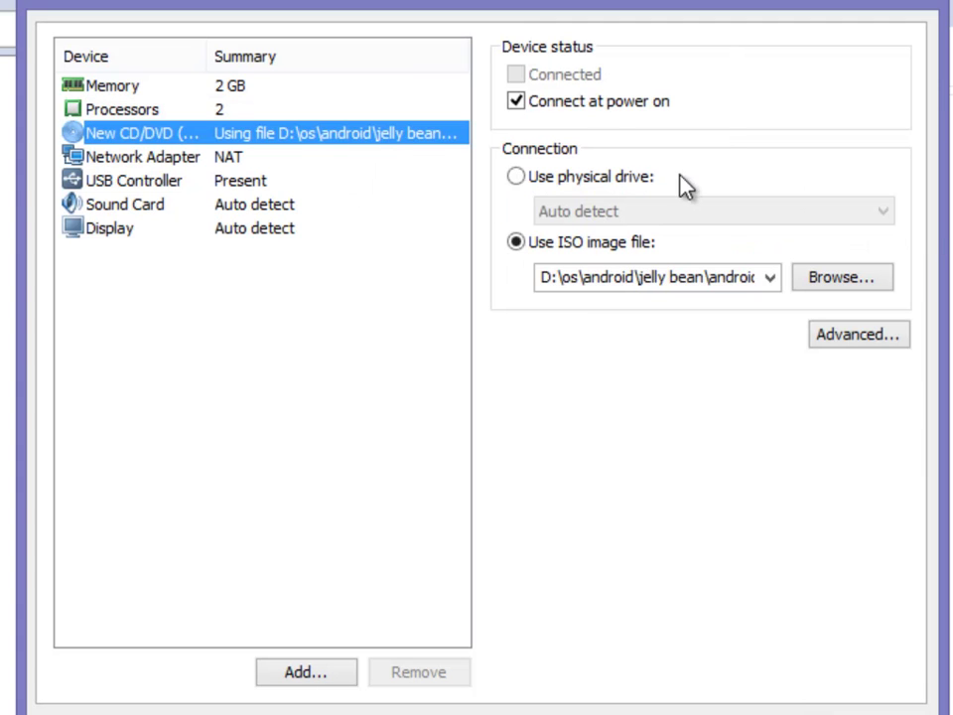
click(308, 159)
click(272, 231)
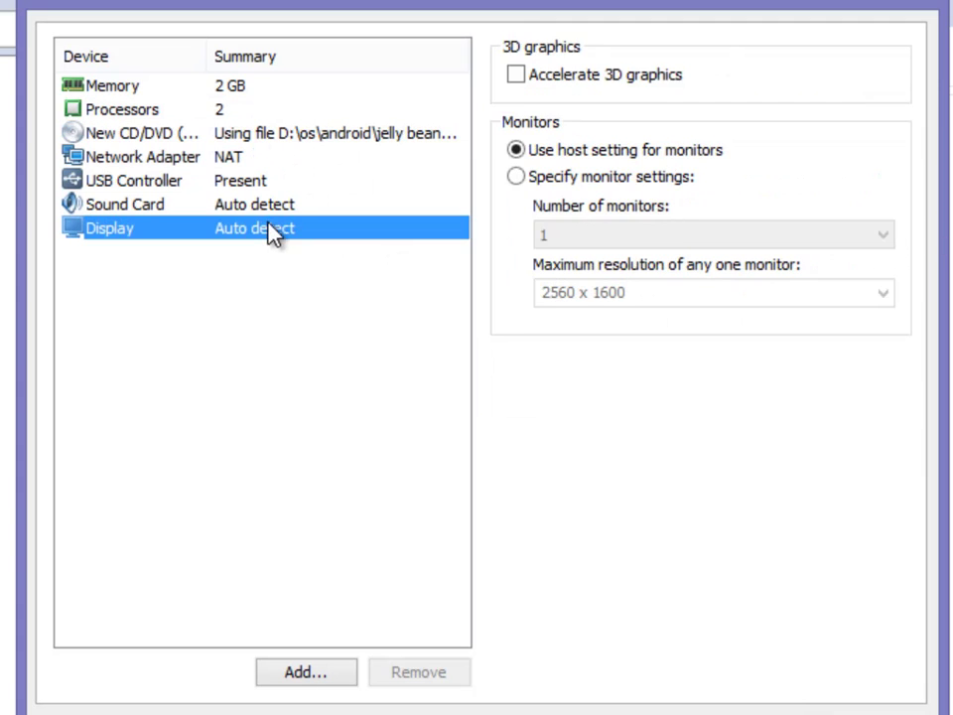
click(646, 84)
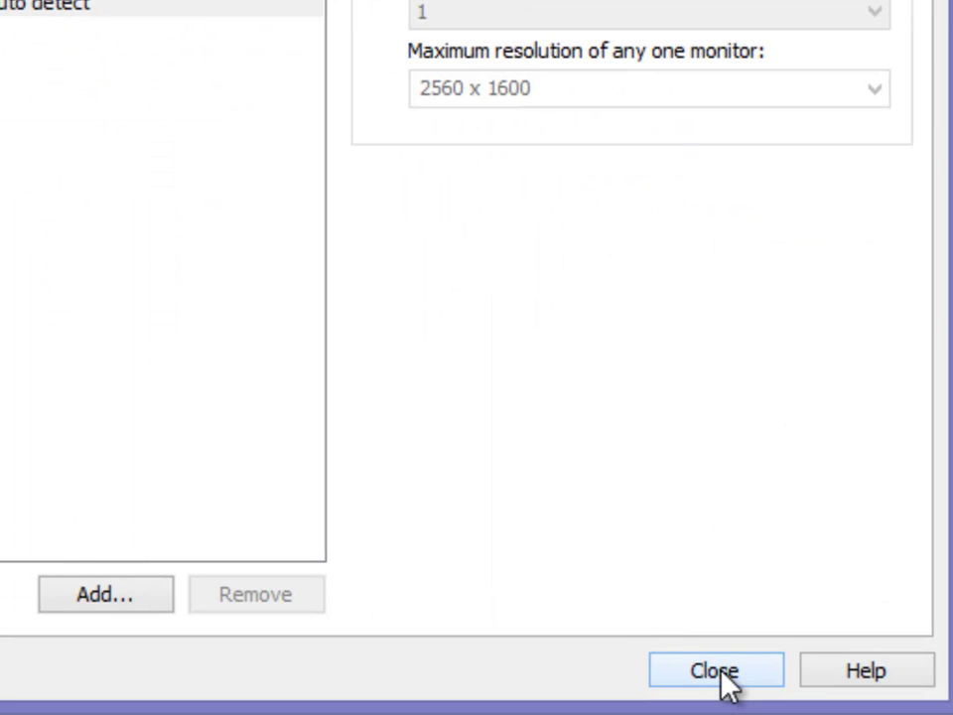
click(717, 672)
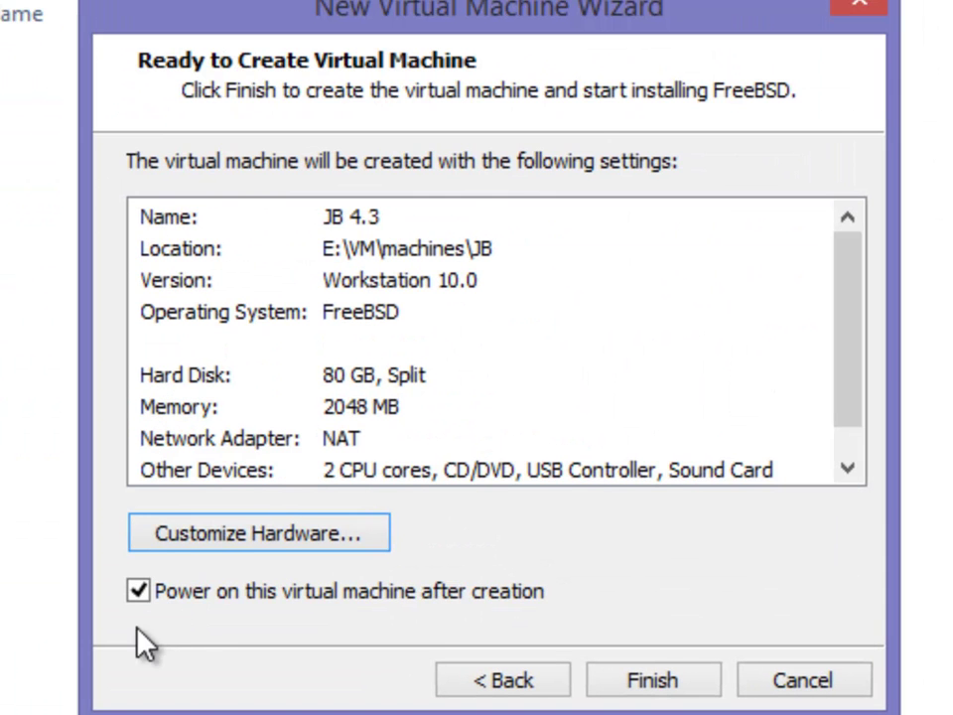
Keep the option to power on the virtual machine after creation and finish the wizard.
click(203, 598)
click(203, 598)
click(656, 680)
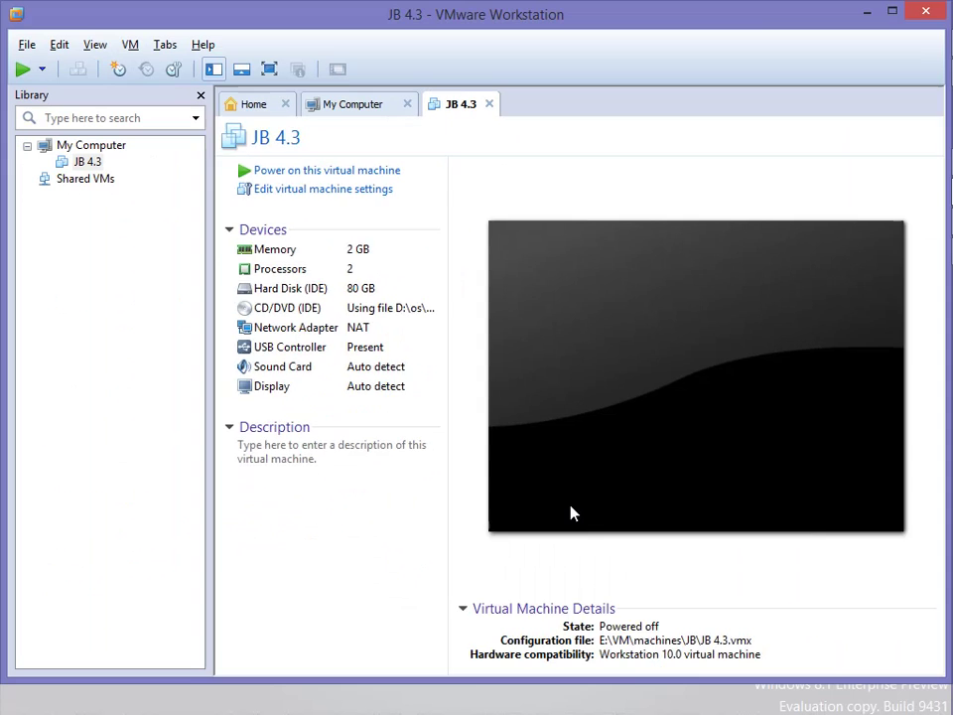
click(570, 510)
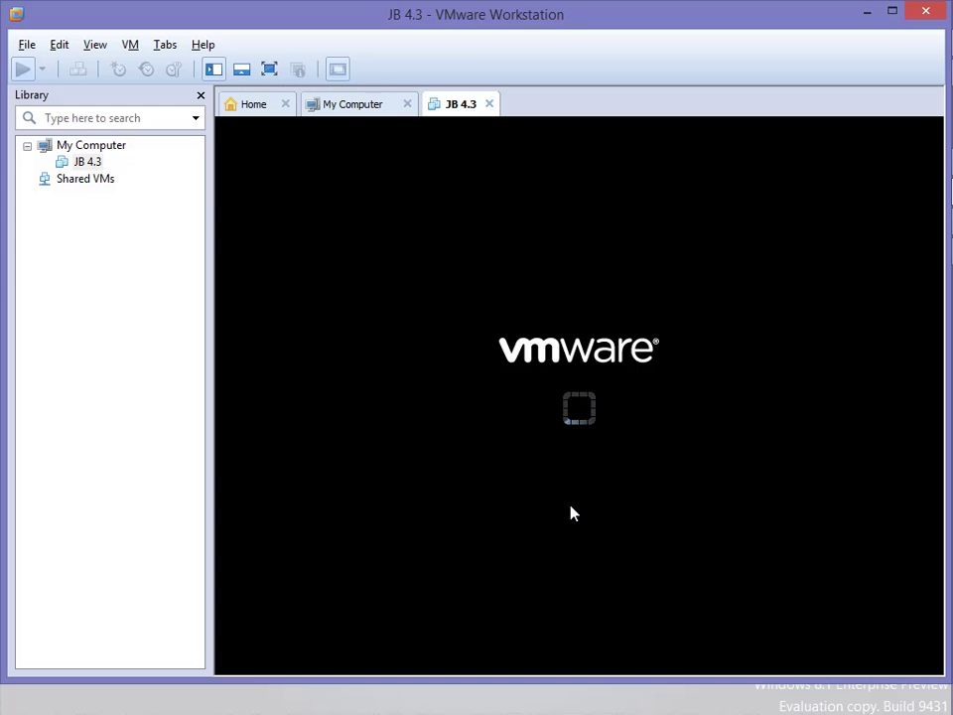
Show the running virtual machine in full screen and highlight the Install Android-x86 to harddisk entry in the boot menu.
click(269, 69)
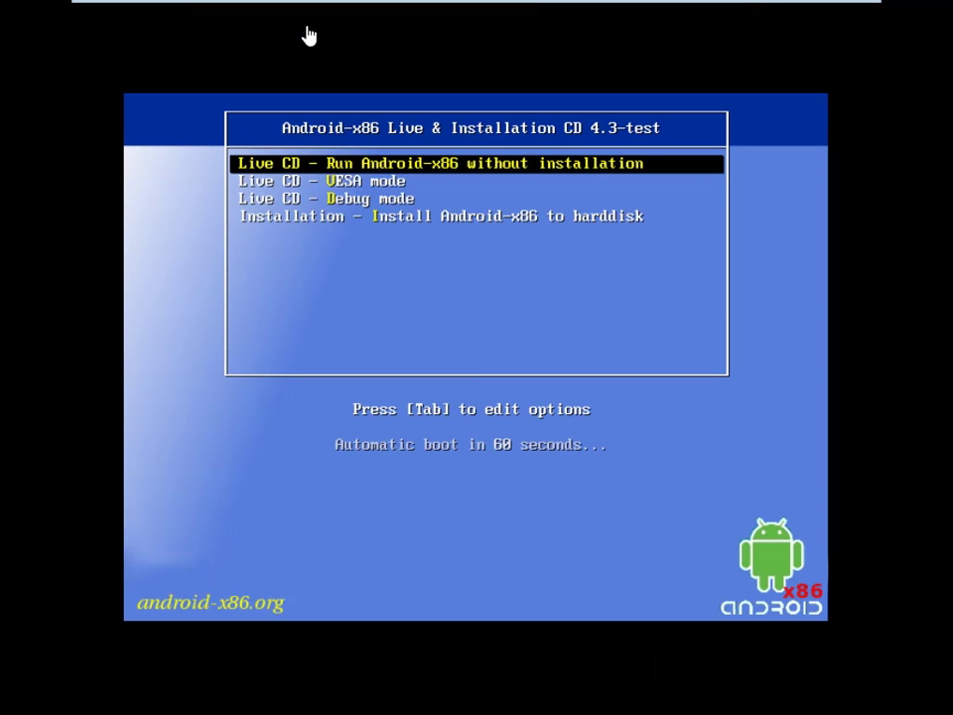
click(419, 291)
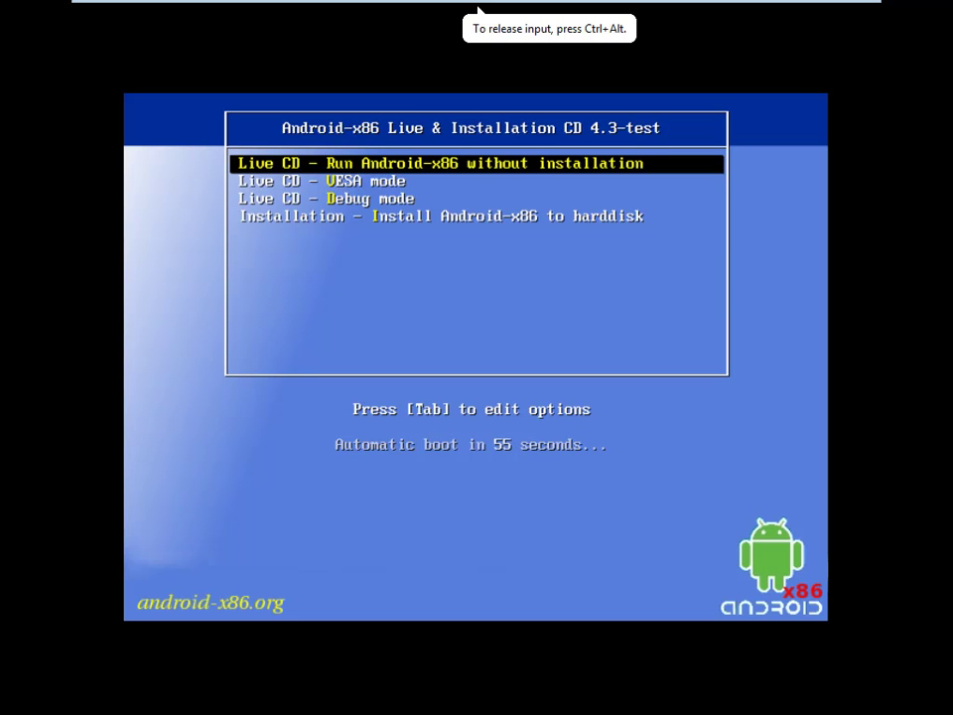
key(Down)
key(Down)
key(Down)
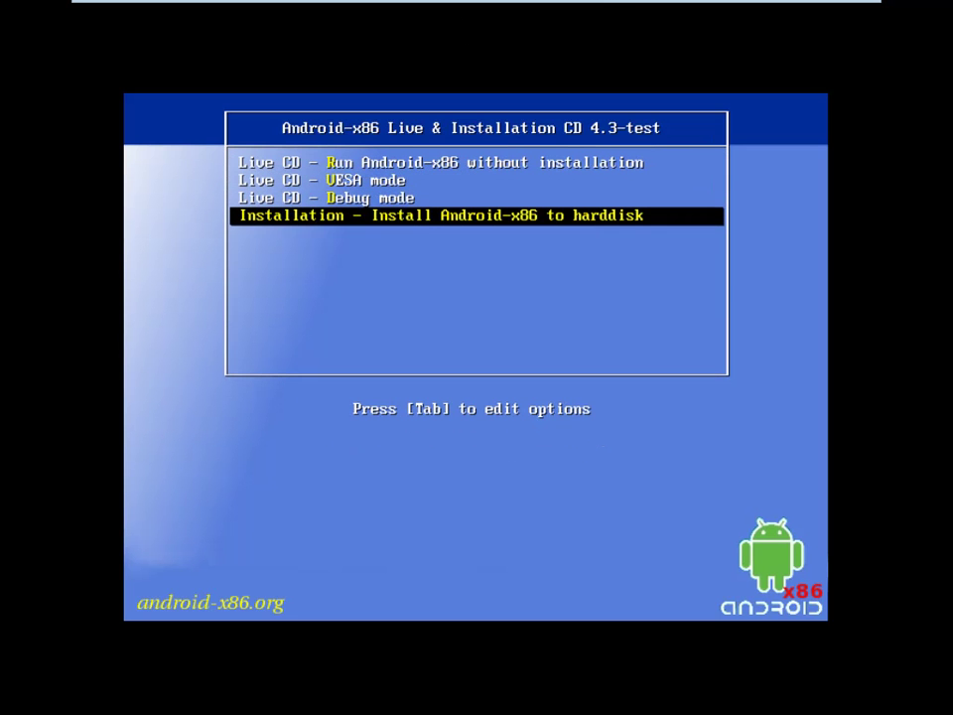
key(Up)
key(Down)
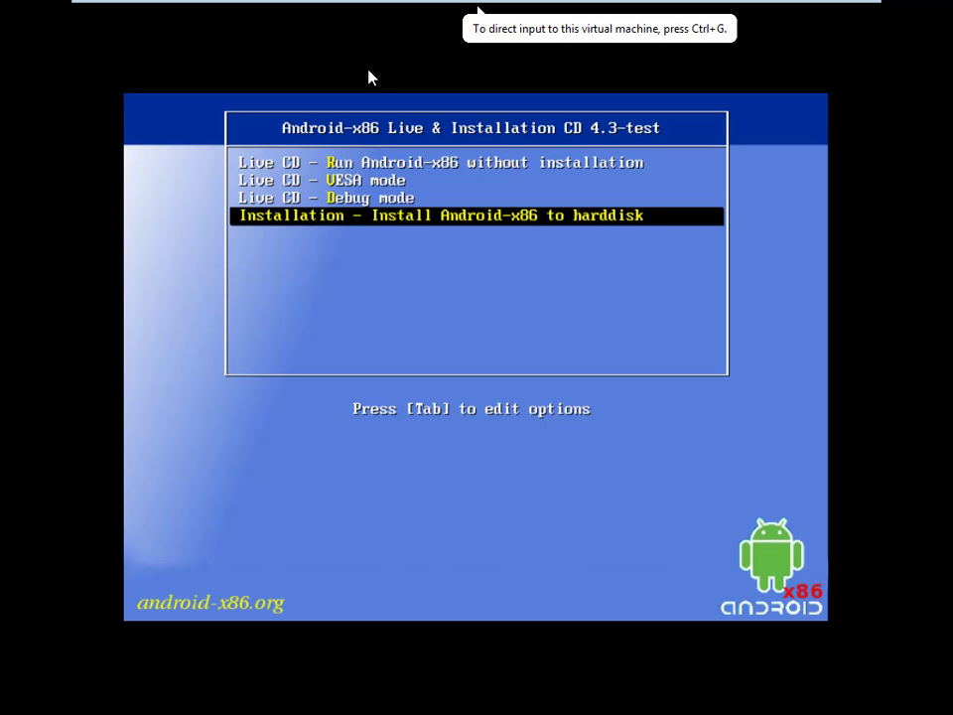
Leave full screen mode for the virtual machine and return to it.
mouse_move(315, 8)
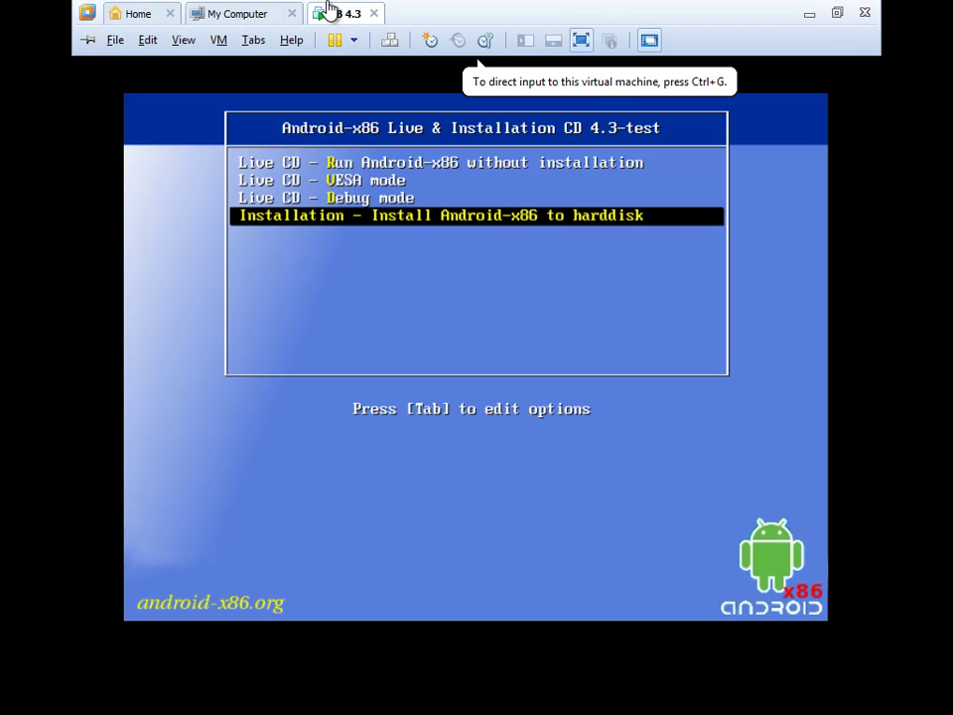
click(185, 44)
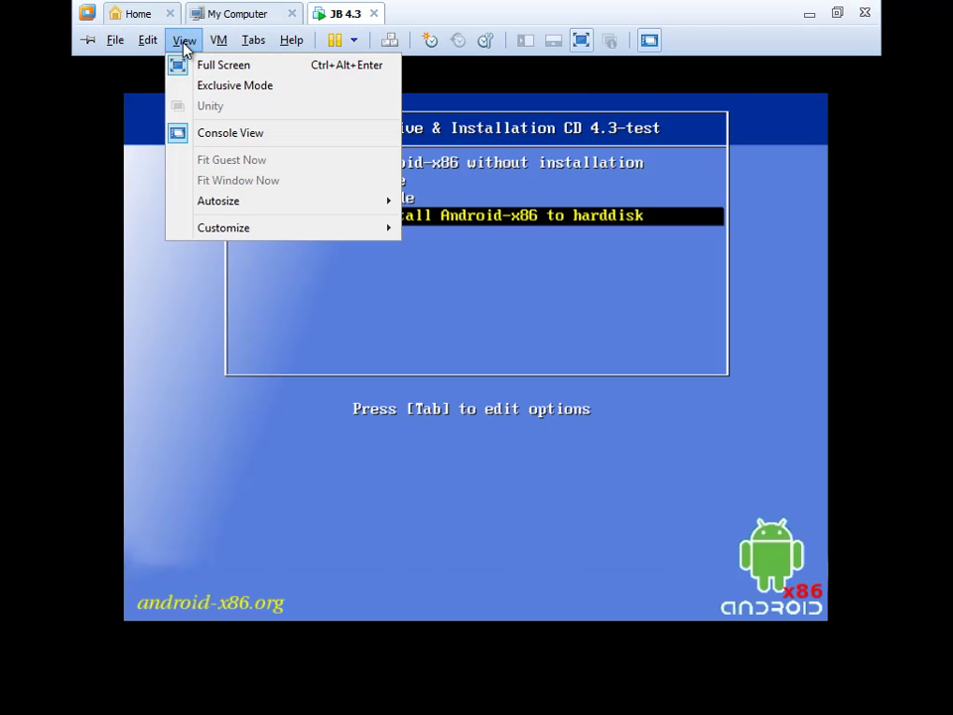
click(199, 66)
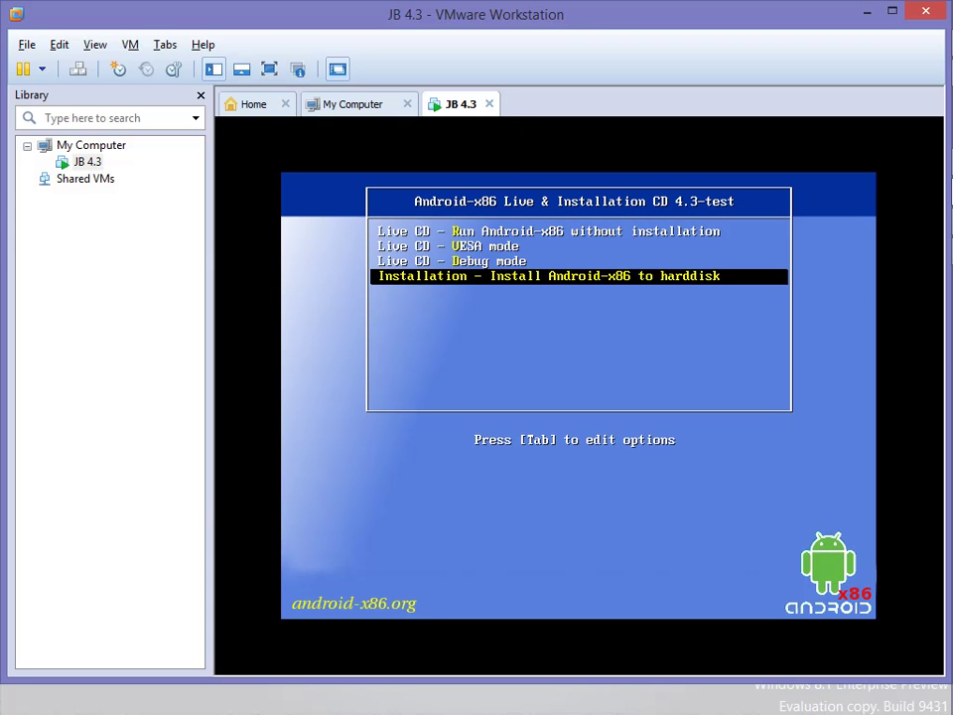
key(ctrl+alt+Return)
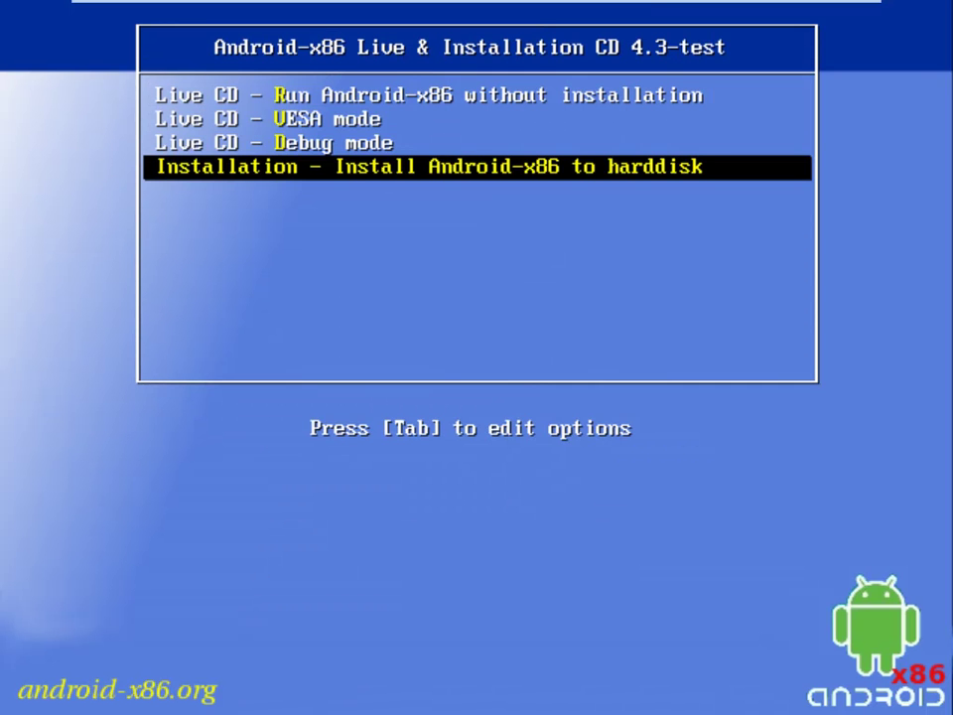
Start the Installation - Install Android-x86 to harddisk entry from the boot menu.
key(Up)
key(Up)
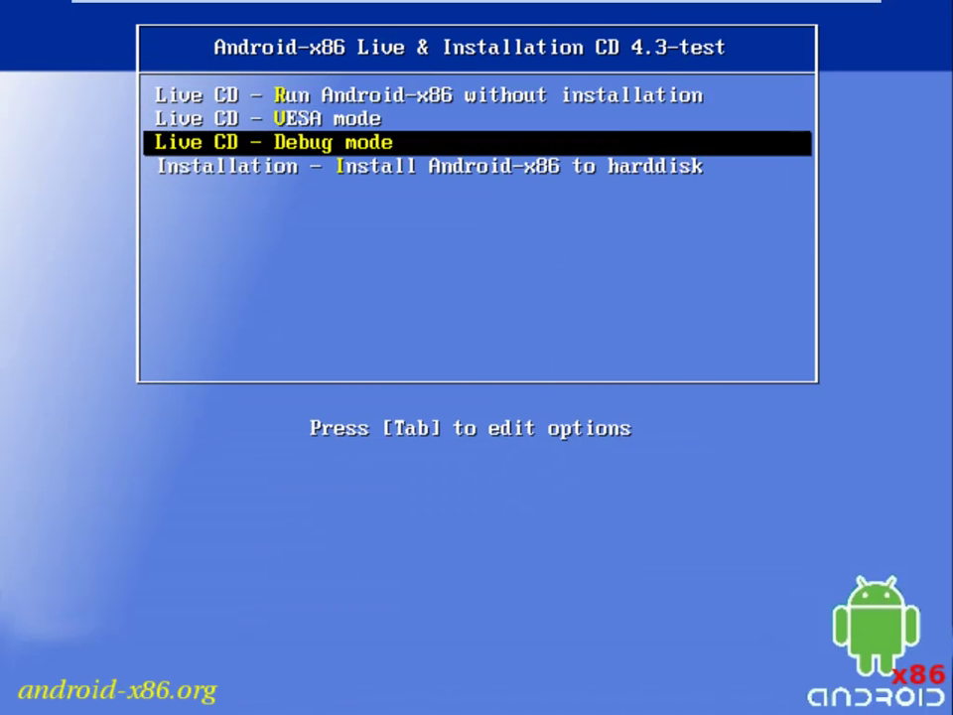
key(Down)
key(Down)
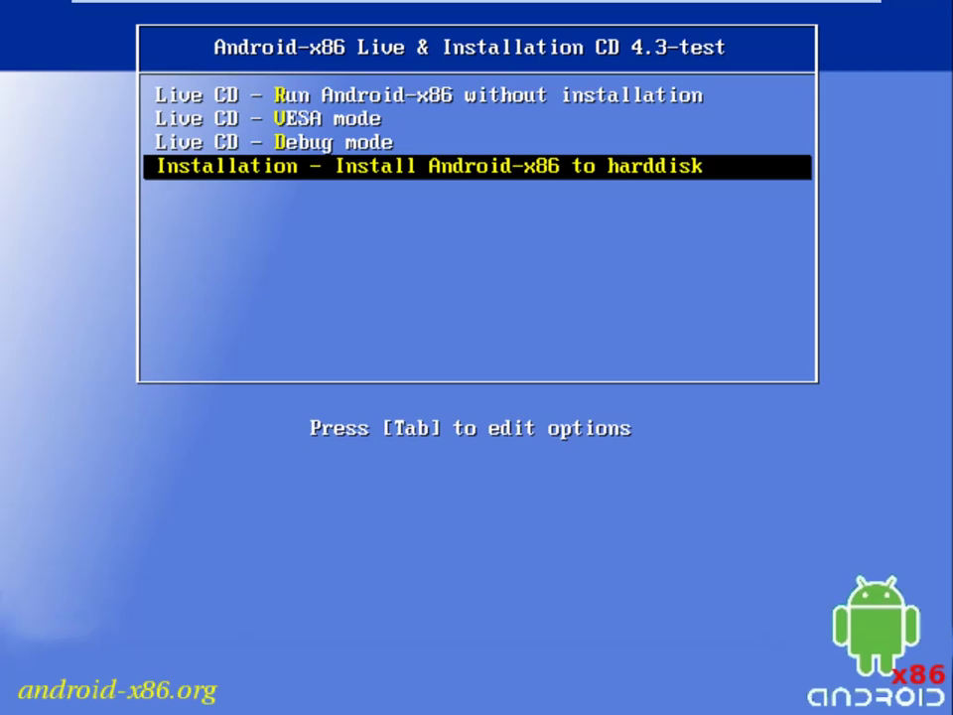
key(Return)
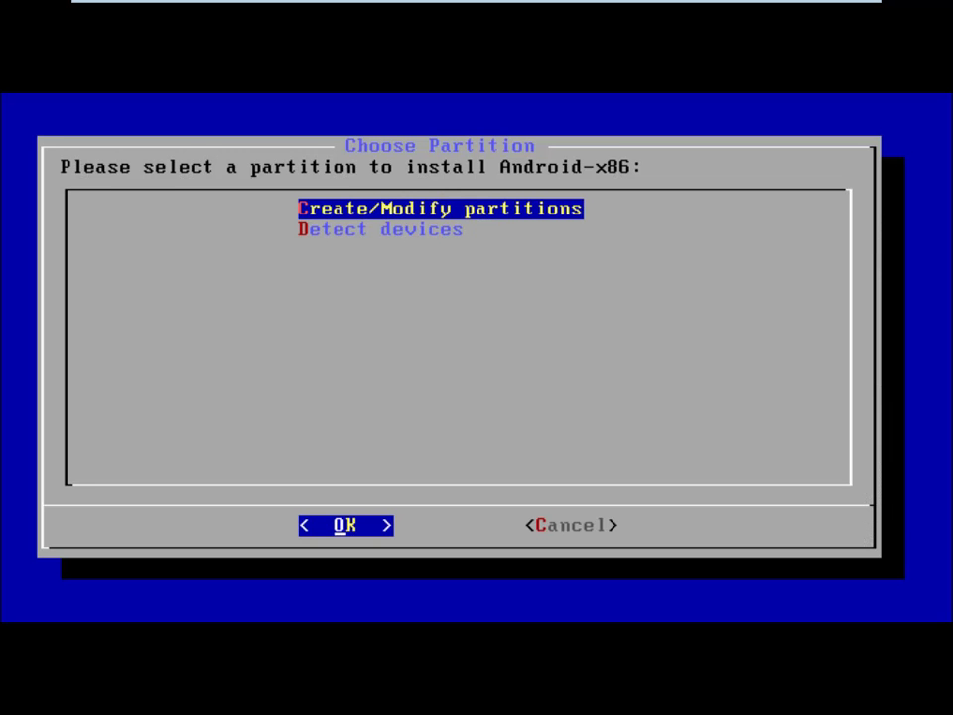
Choose Create/Modify partitions and create a new primary partition of 85896.60 MB from the free space on /dev/sda.
key(Return)
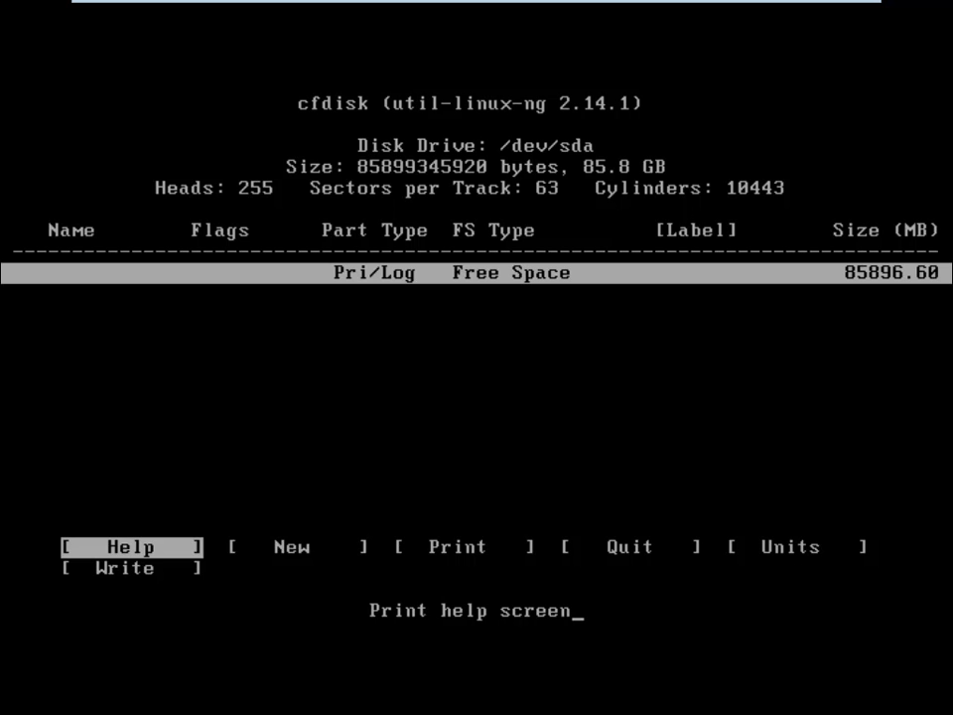
key(Right)
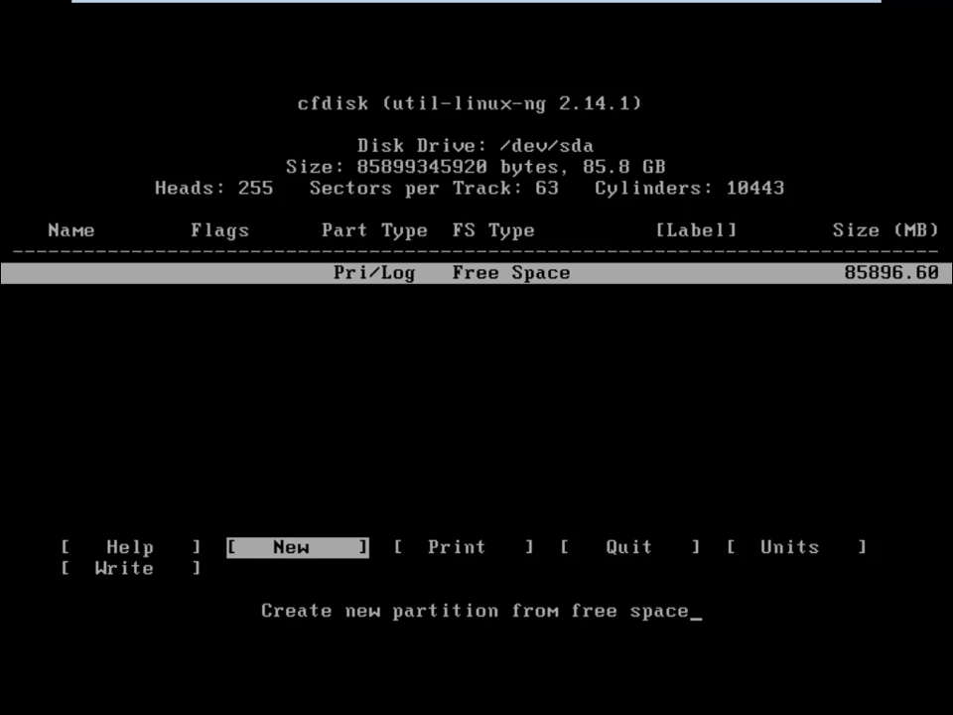
key(Return)
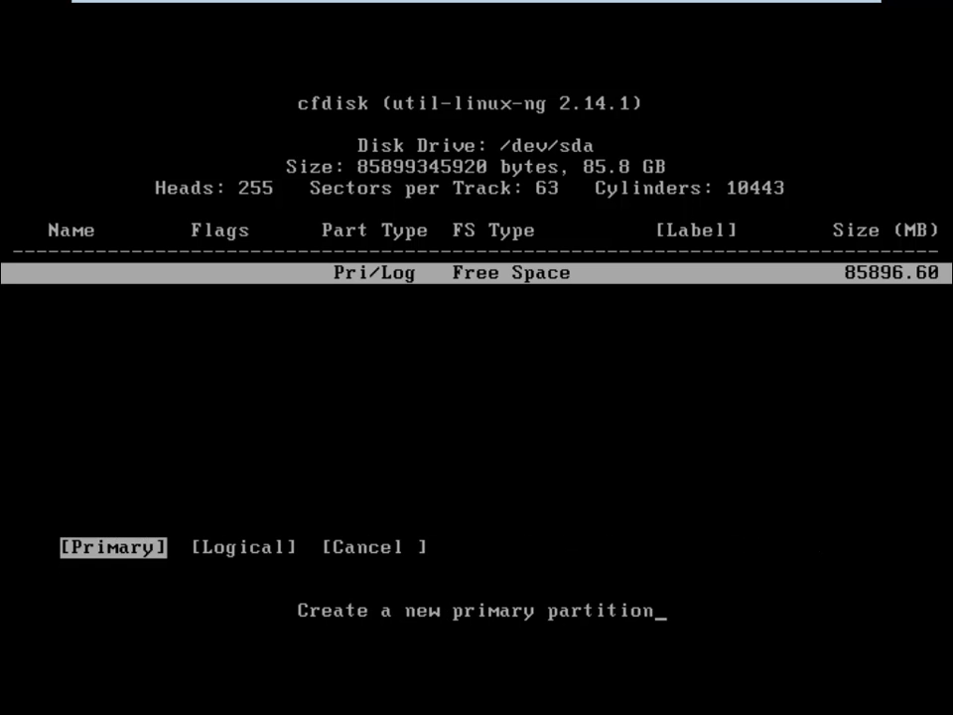
key(Return)
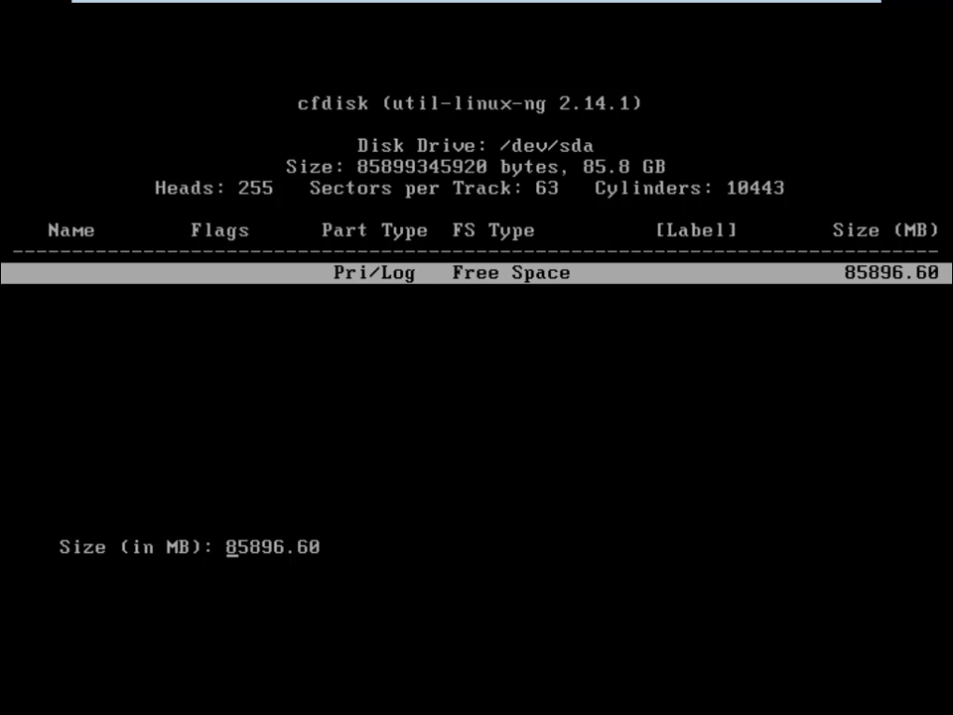
key(Return)
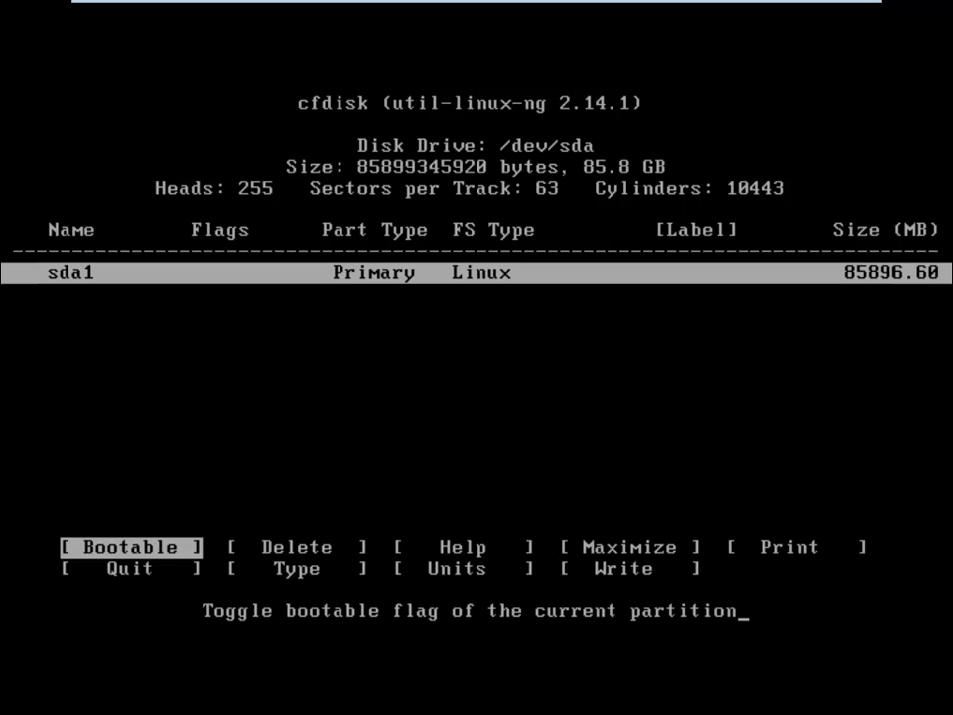
Set the bootable flag on the sda1 partition in cfdisk.
key(Right)
key(Right)
key(Right)
key(Right)
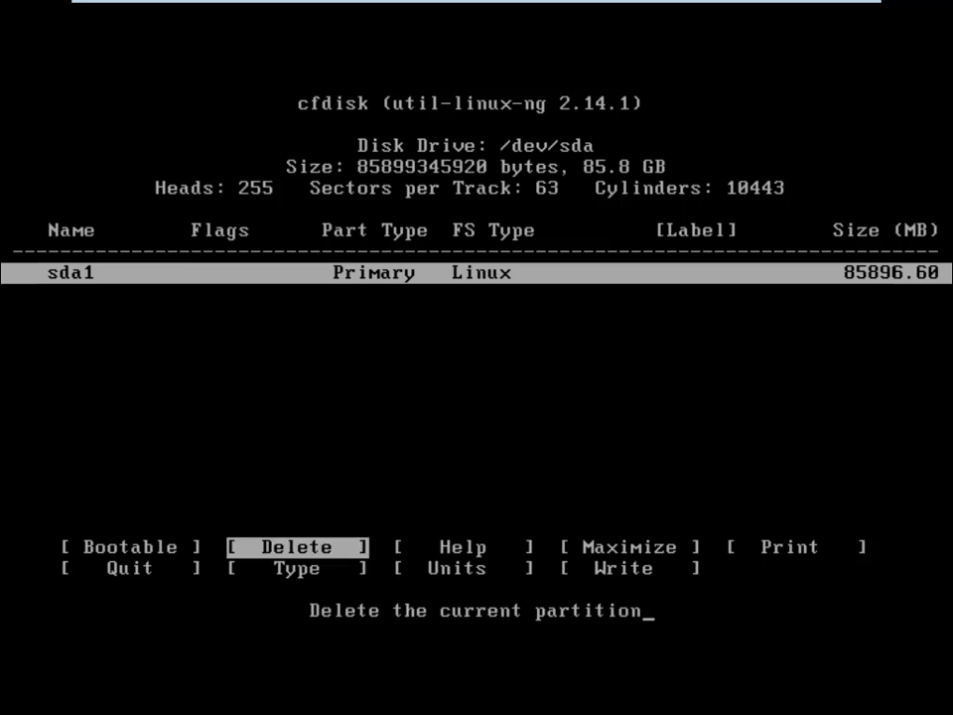
key(Right)
key(Right)
key(Right)
key(Right)
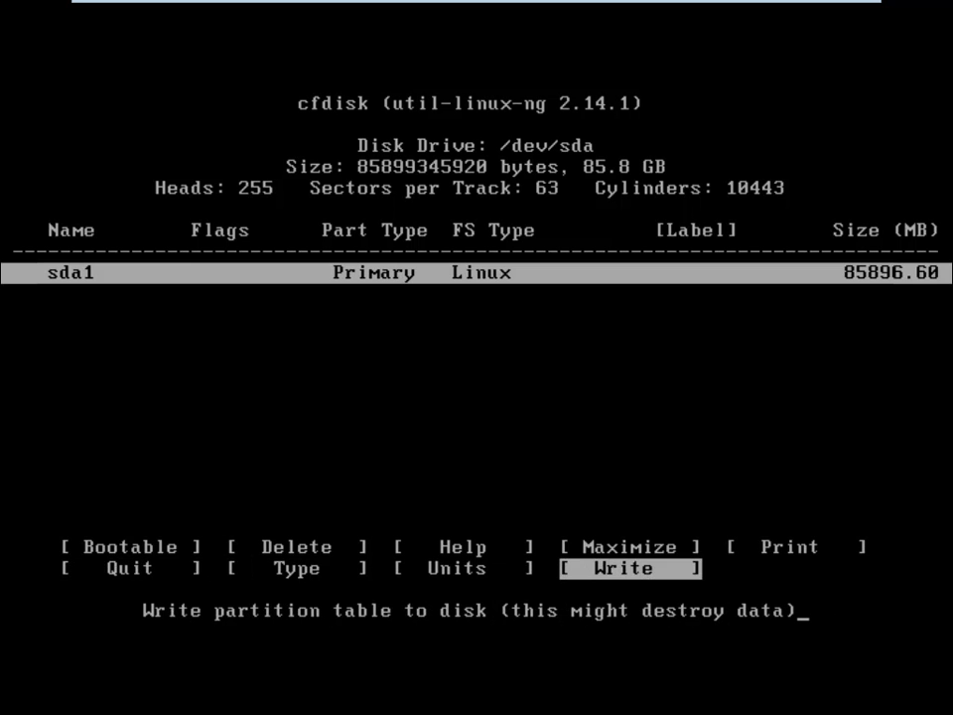
key(Left)
key(Left)
key(Right)
key(Right)
key(Right)
key(Right)
key(Right)
key(Right)
key(Right)
key(Right)
key(Right)
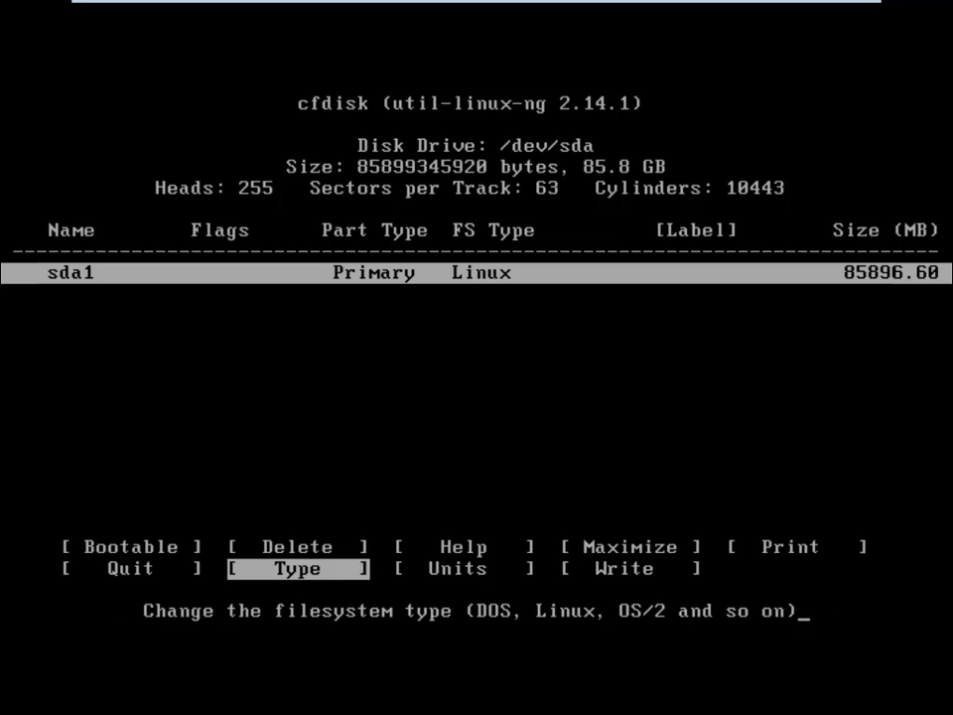
key(Right)
key(Right)
key(Right)
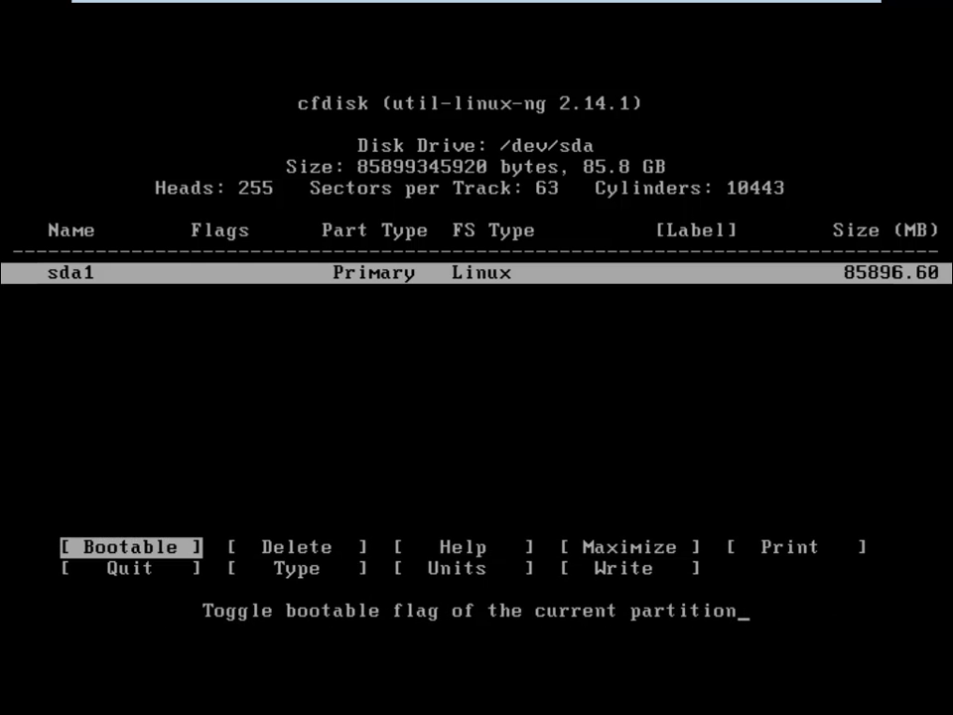
key(Return)
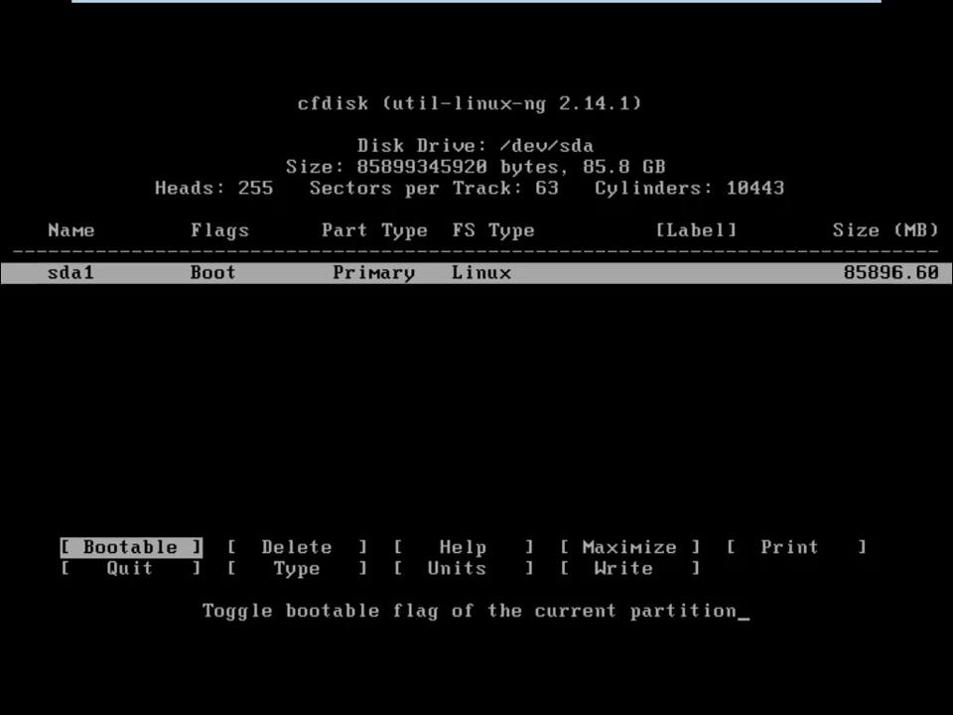
Write the partition table to /dev/sda, answering yes to the confirmation question.
click(207, 290)
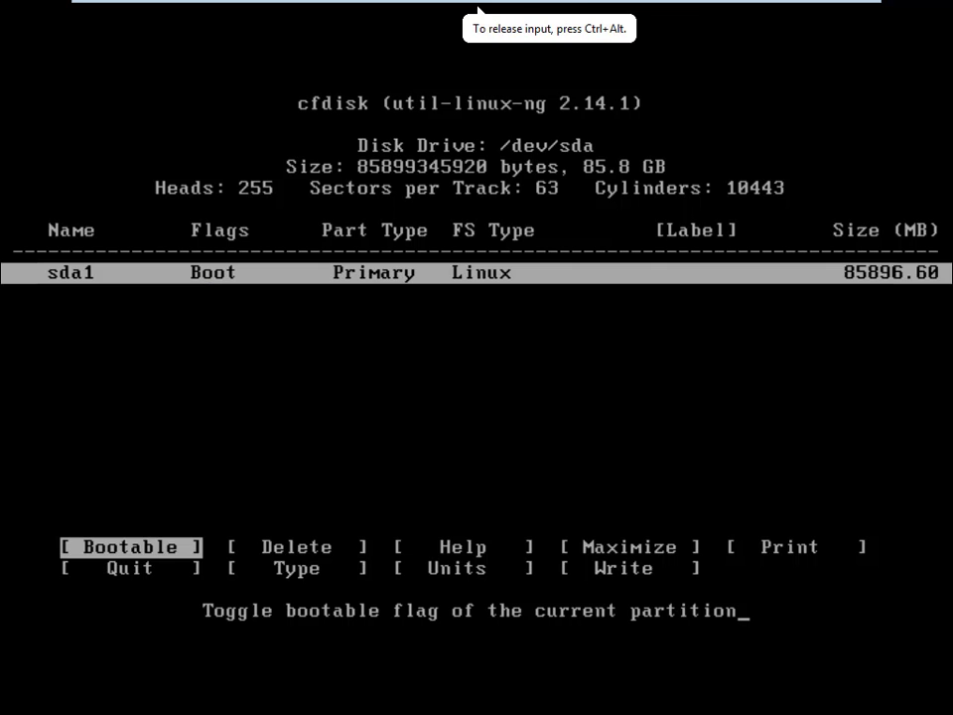
key(Right)
key(Right)
key(Right)
key(Right)
key(Right)
key(Right)
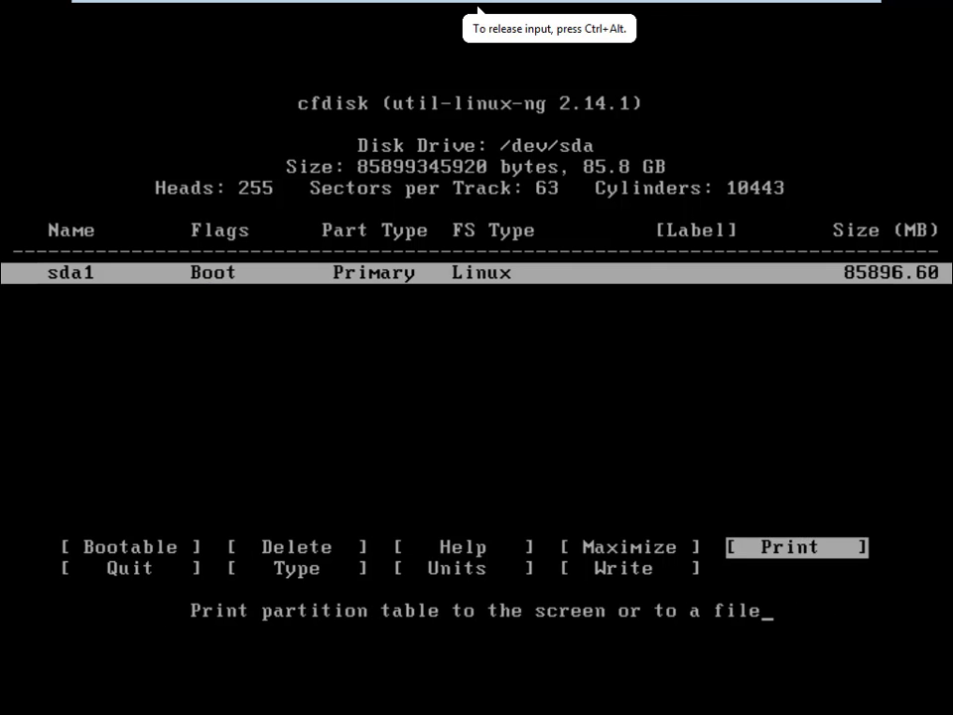
key(Right)
key(Right)
key(Return)
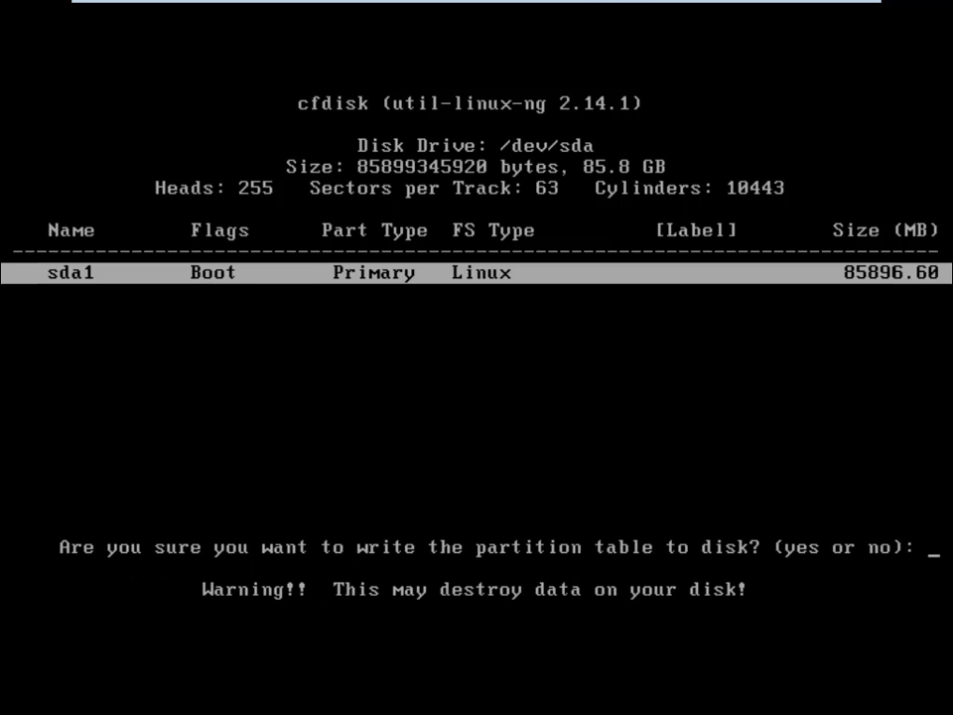
text(ye)
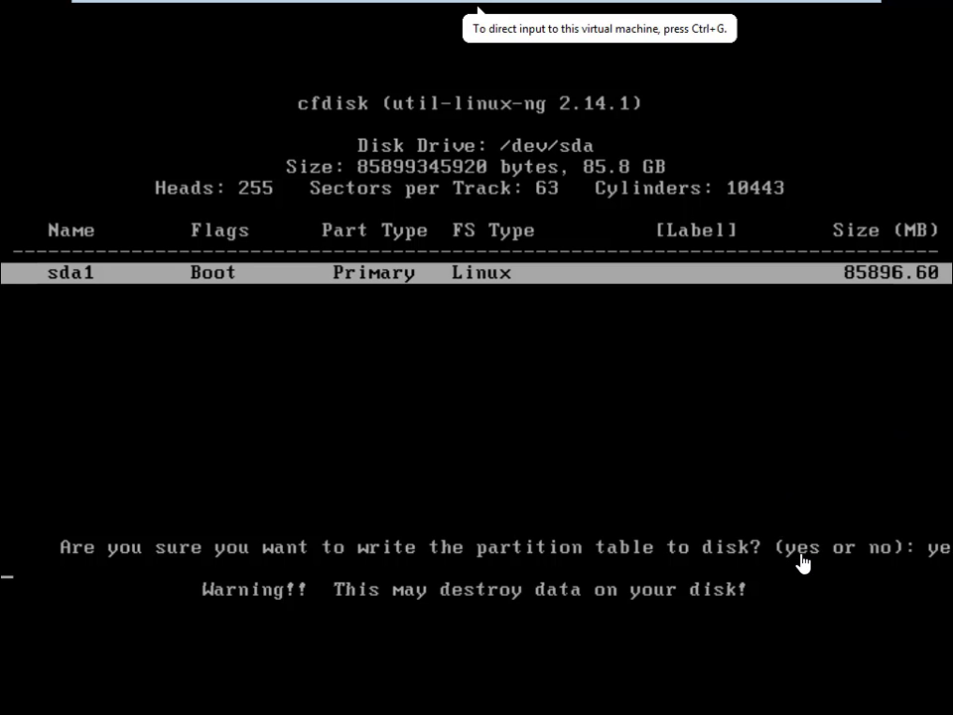
click(929, 561)
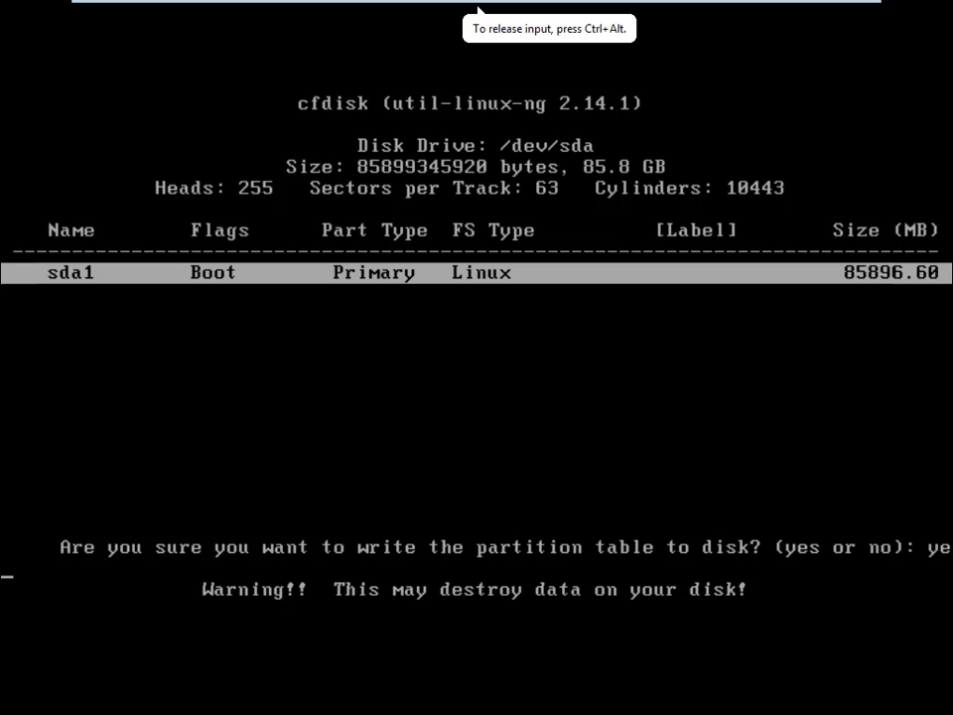
key(Return)
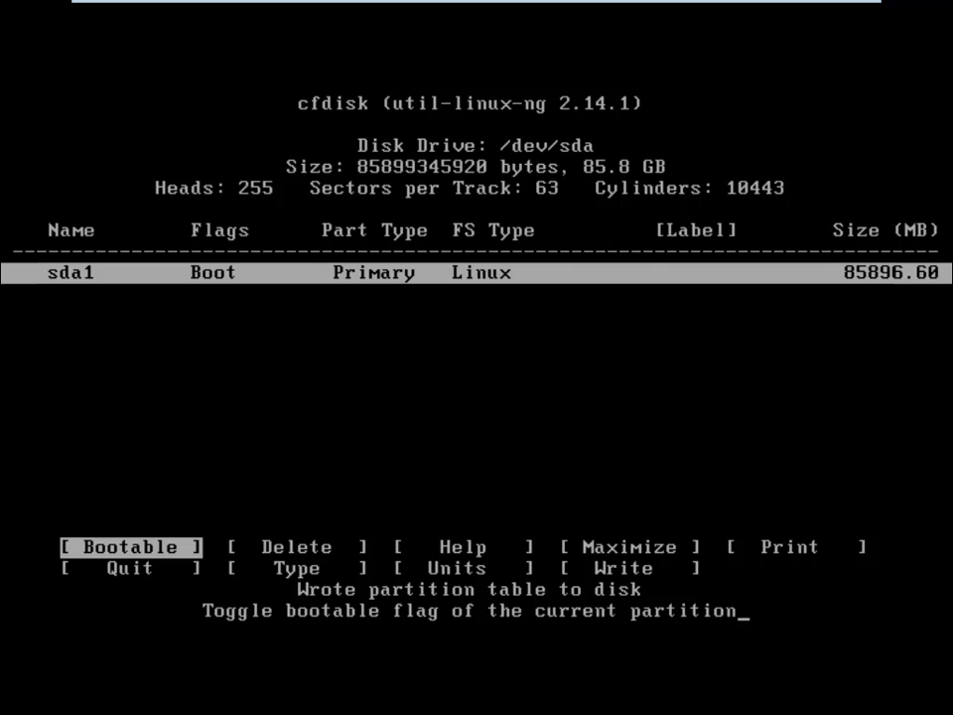
Quit cfdisk and return to the installer's partition selection.
key(Right)
key(Right)
key(Right)
key(Right)
key(Right)
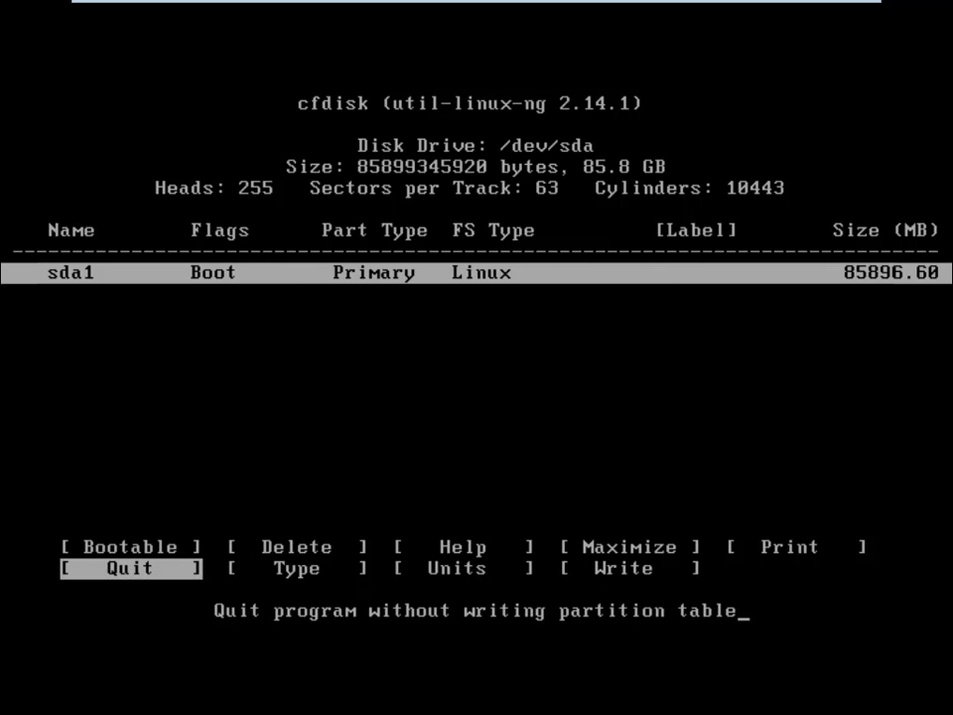
key(Return)
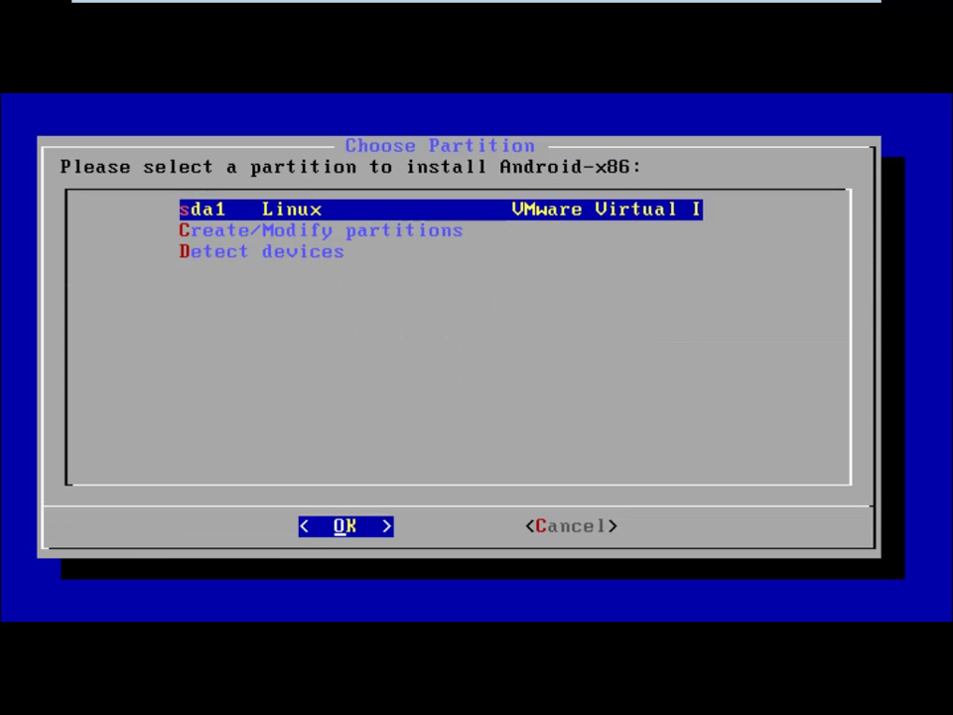
Choose the sda1 Linux partition as the installation target for Android-x86.
key(Down)
key(Down)
key(Up)
key(Up)
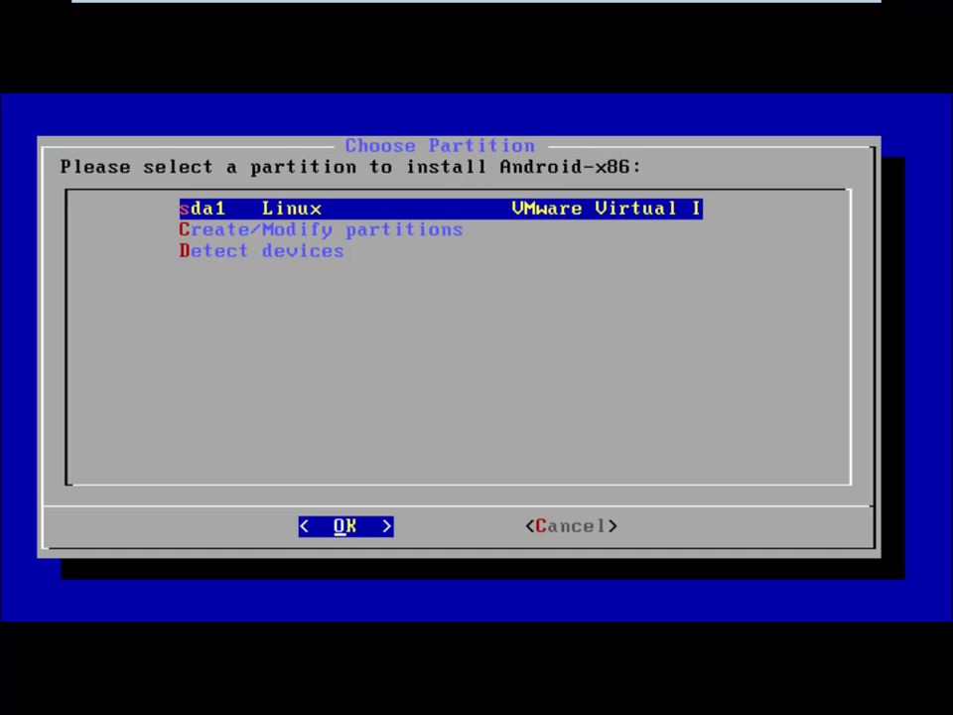
key(Return)
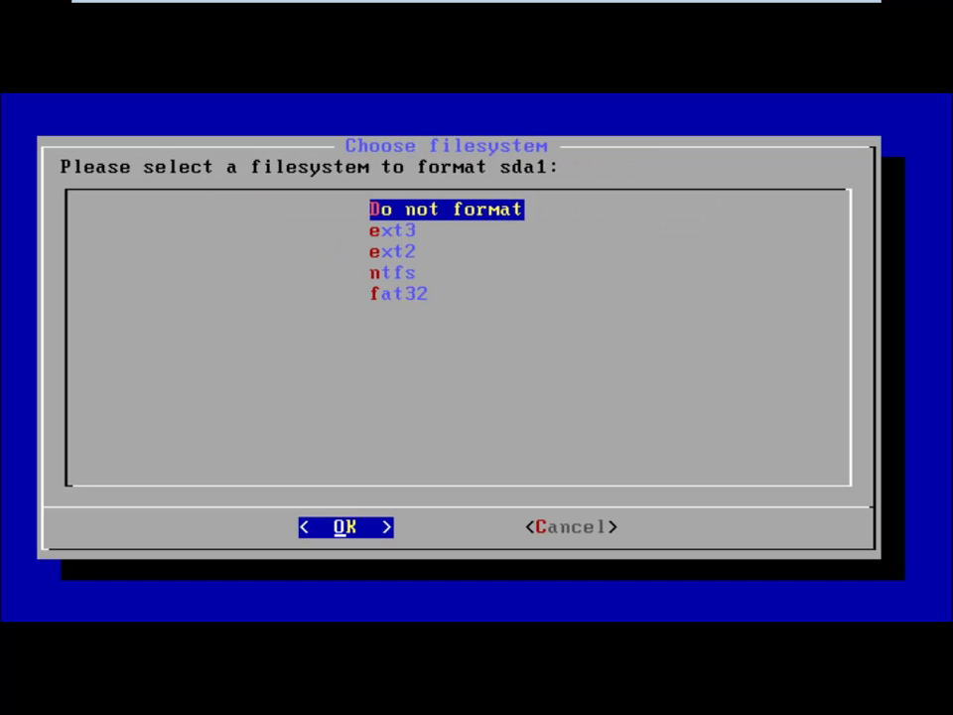
Choose ext3 as the filesystem for sda1 and confirm formatting the partition.
key(Down)
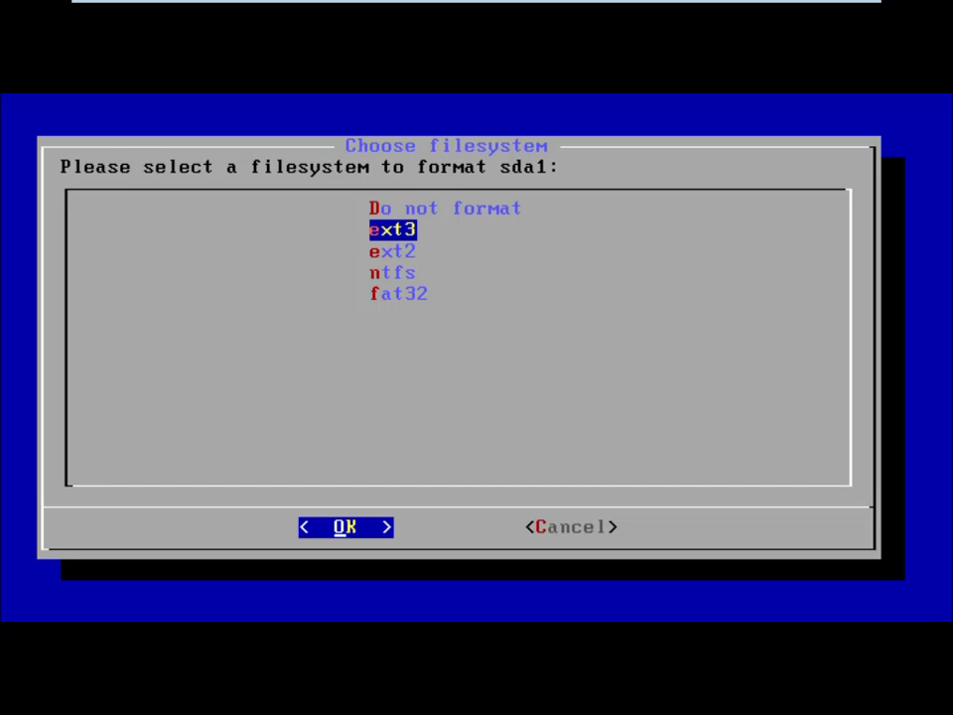
key(Down)
key(Down)
key(Up)
key(Up)
key(Up)
key(Down)
key(Up)
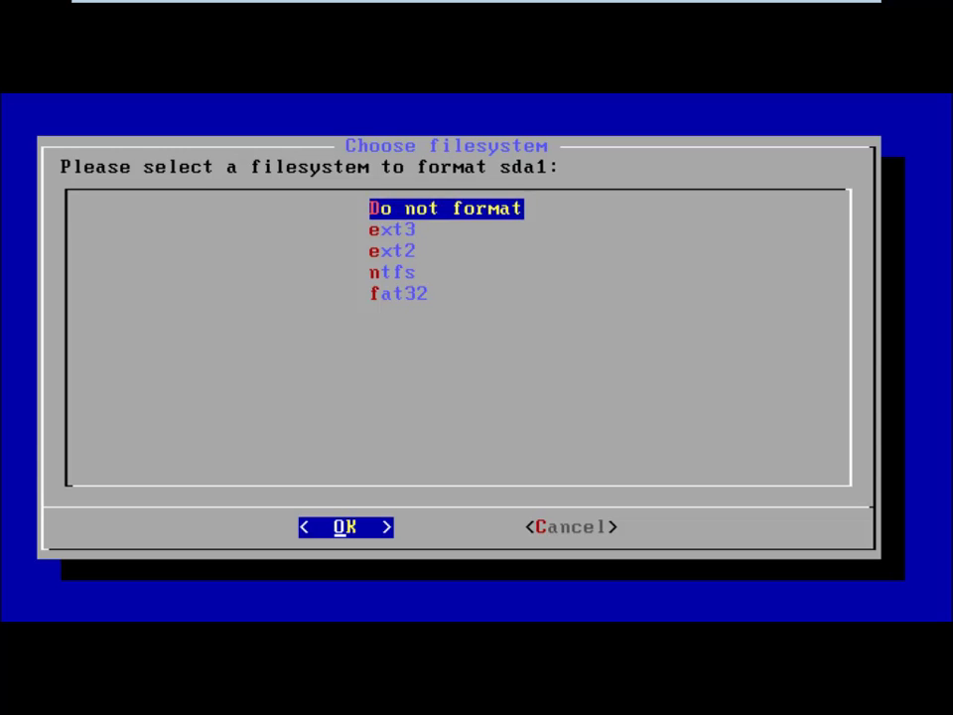
key(Down)
key(Down)
key(Up)
key(Down)
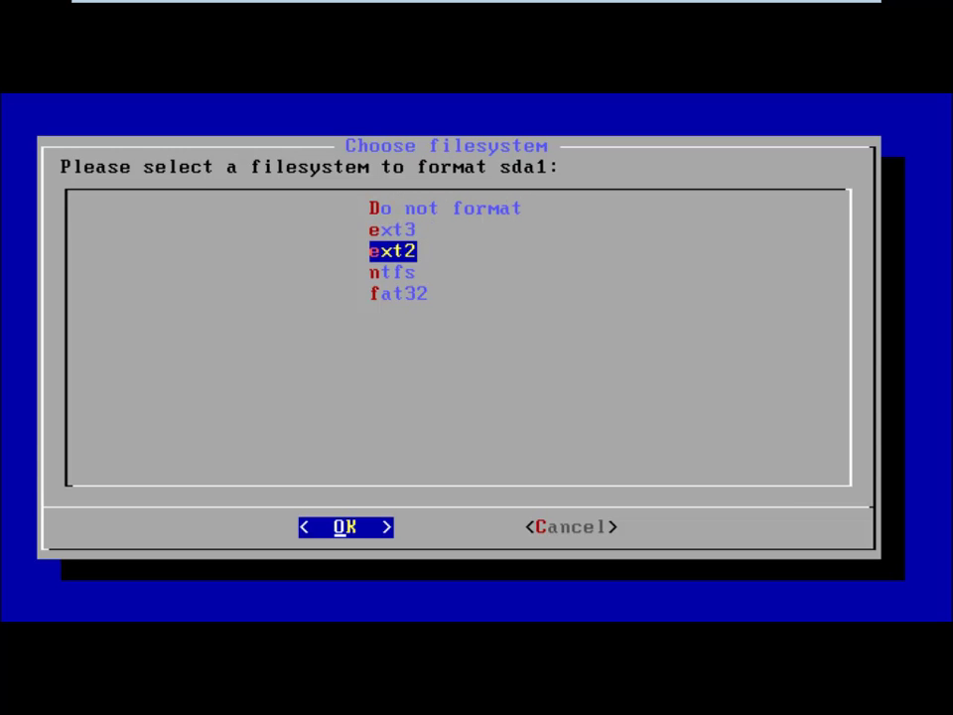
key(Up)
key(Down)
key(Down)
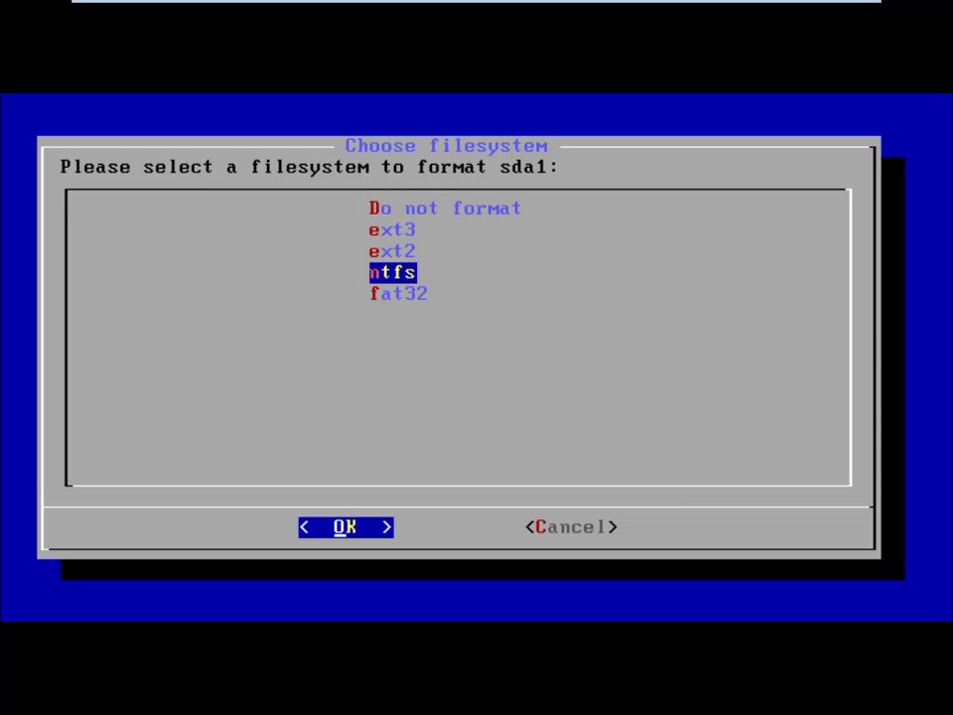
key(Down)
key(Up)
key(Up)
key(Up)
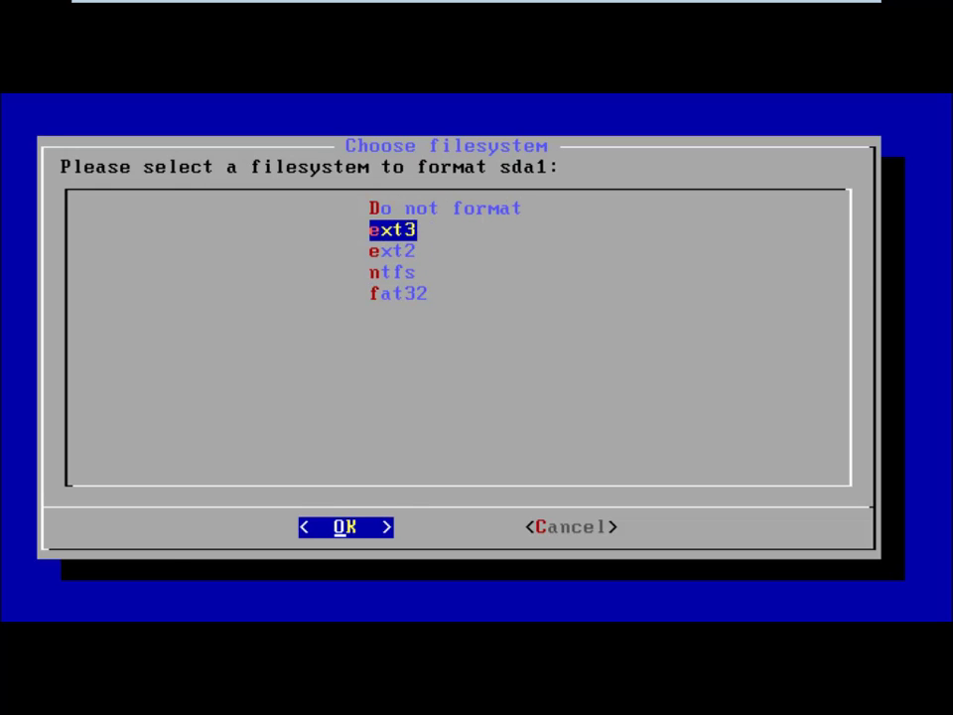
key(Return)
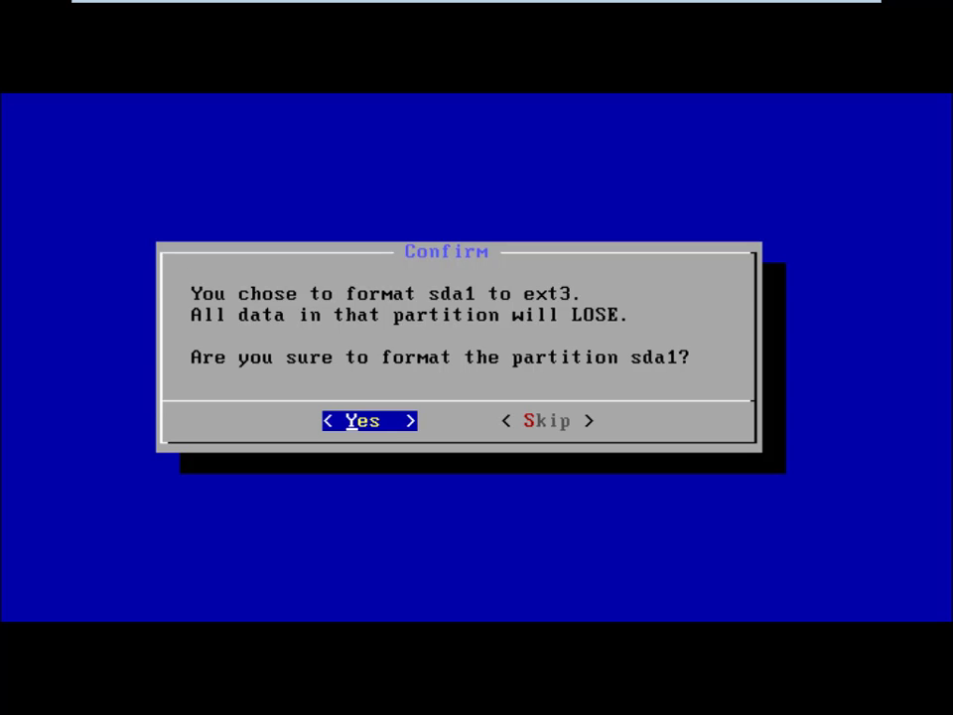
key(Return)
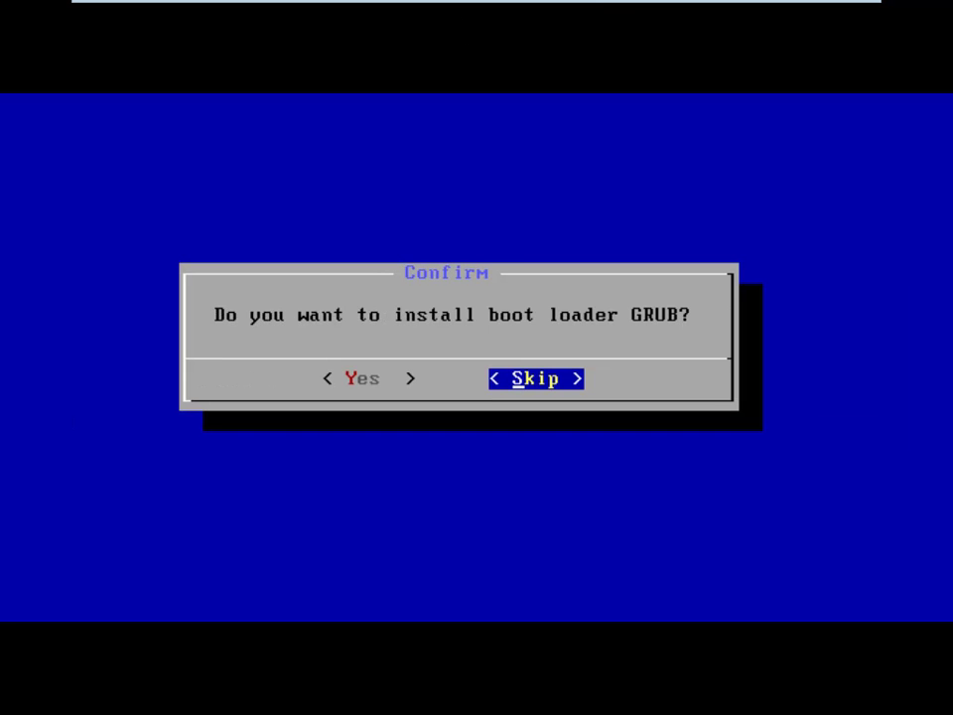
Agree to install the GRUB boot loader and decline installing the /system directory as read-write.
key(Left)
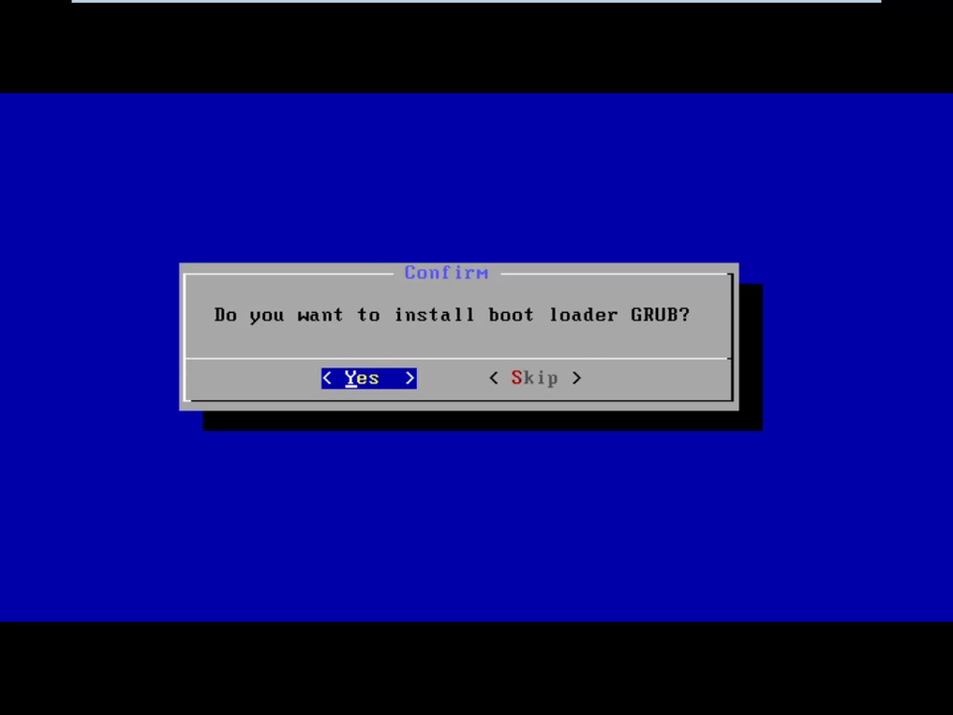
key(Return)
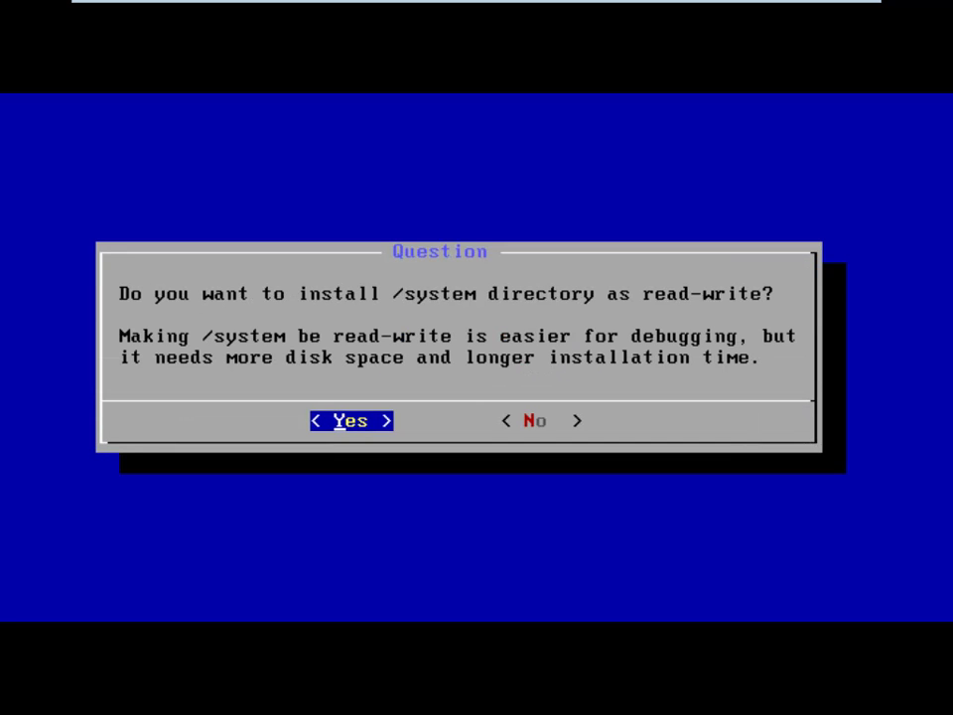
key(Right)
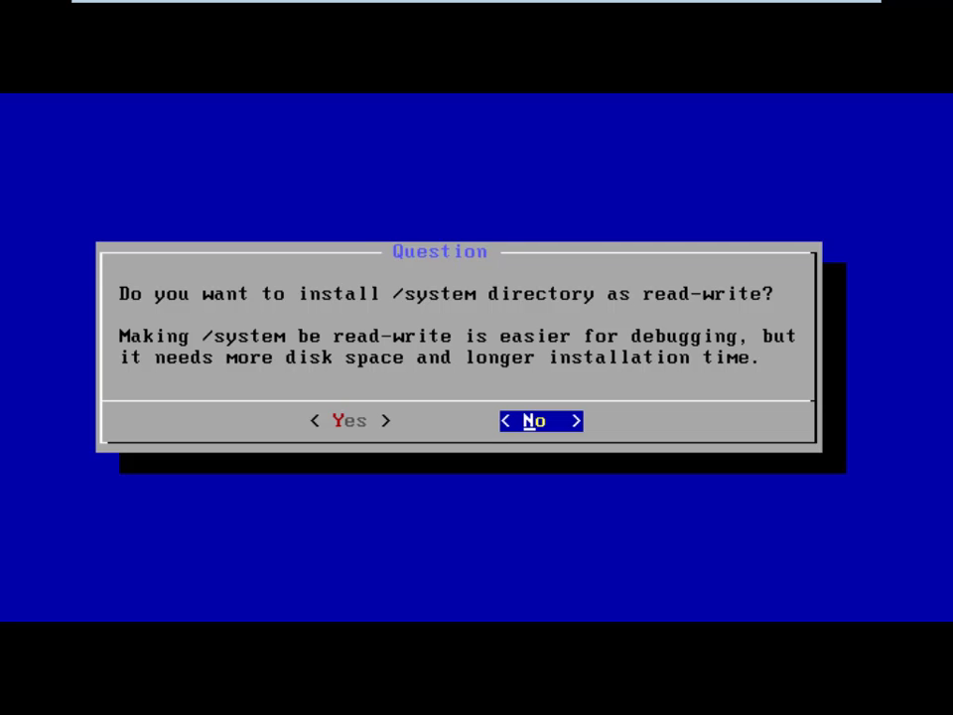
key(Return)
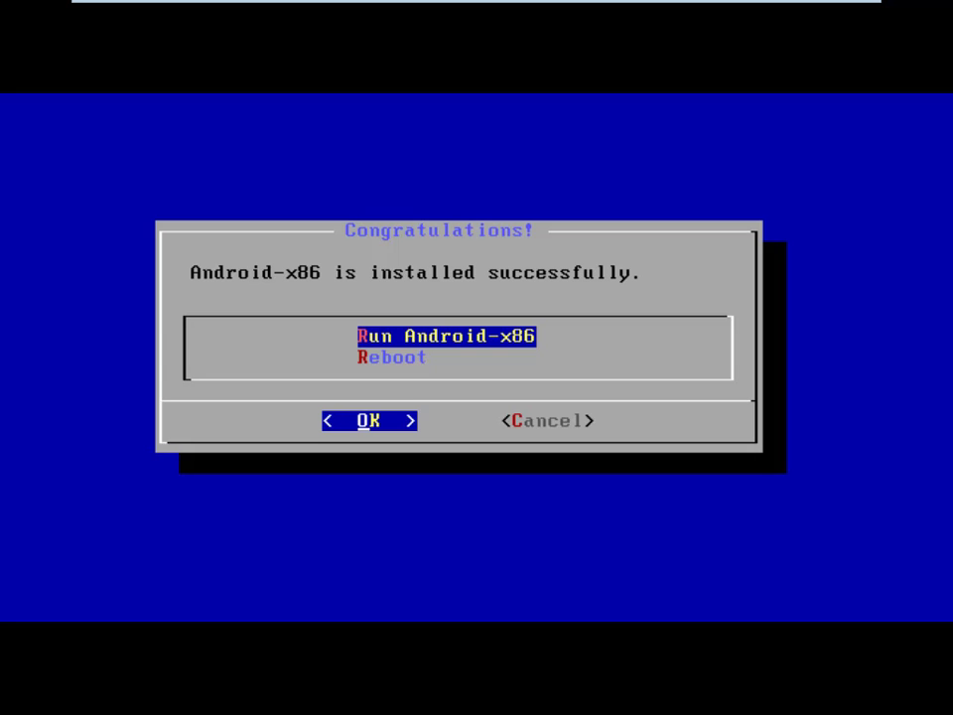
Choose Run Android-x86 to launch the newly installed system.
key(Down)
key(Up)
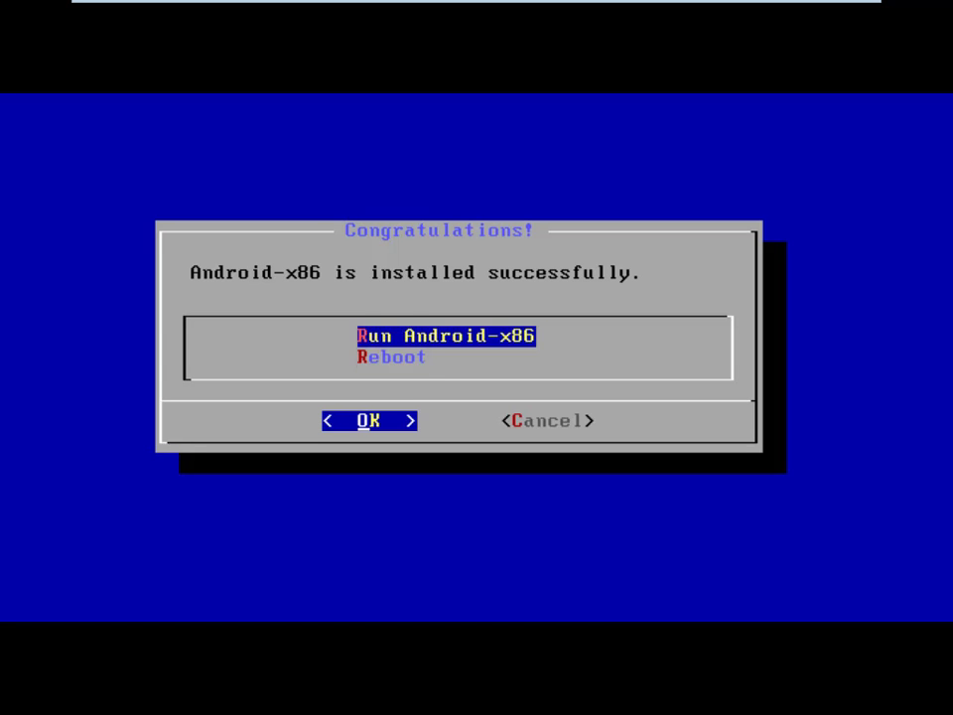
key(Down)
key(Up)
key(Return)
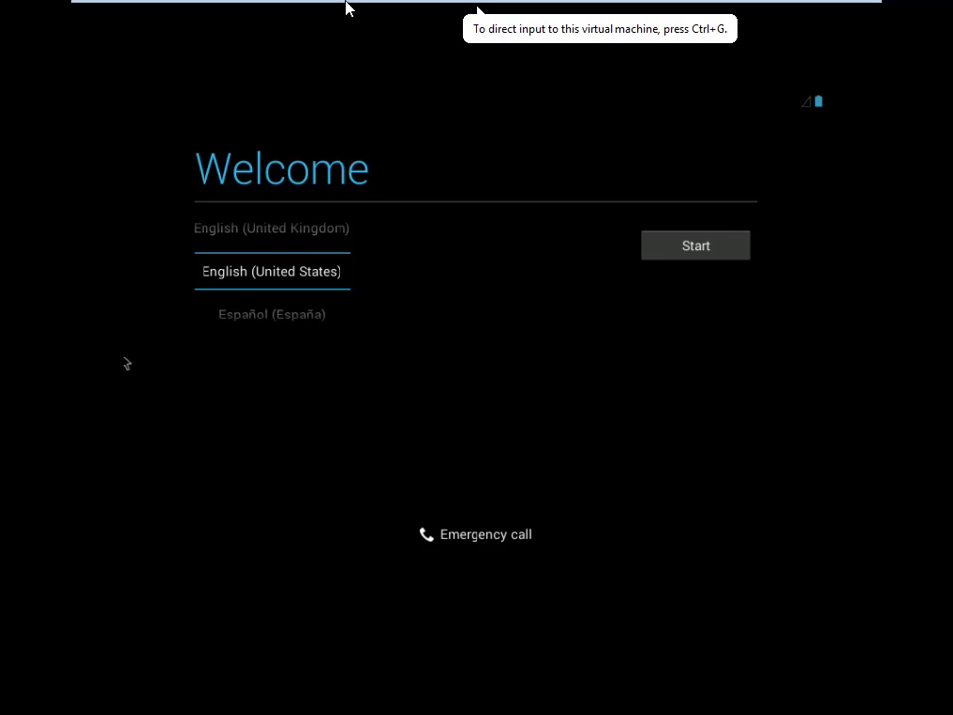
Switch the JB 4.3 virtual machine's display to Exclusive Mode.
mouse_move(351, 6)
drag(294, 8, 346, 20)
click(183, 46)
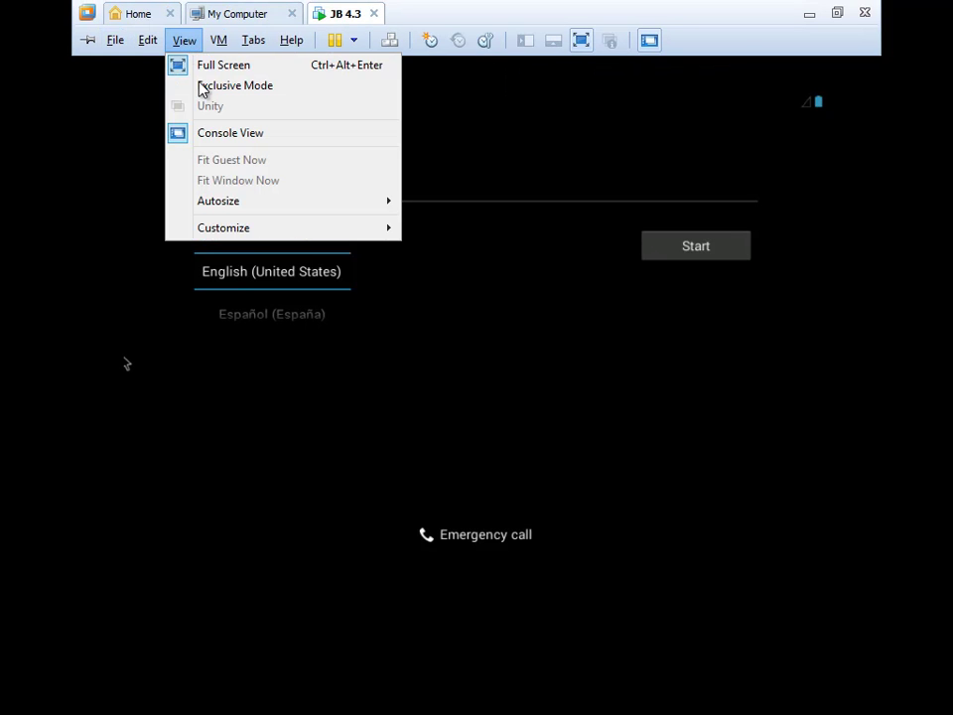
click(234, 85)
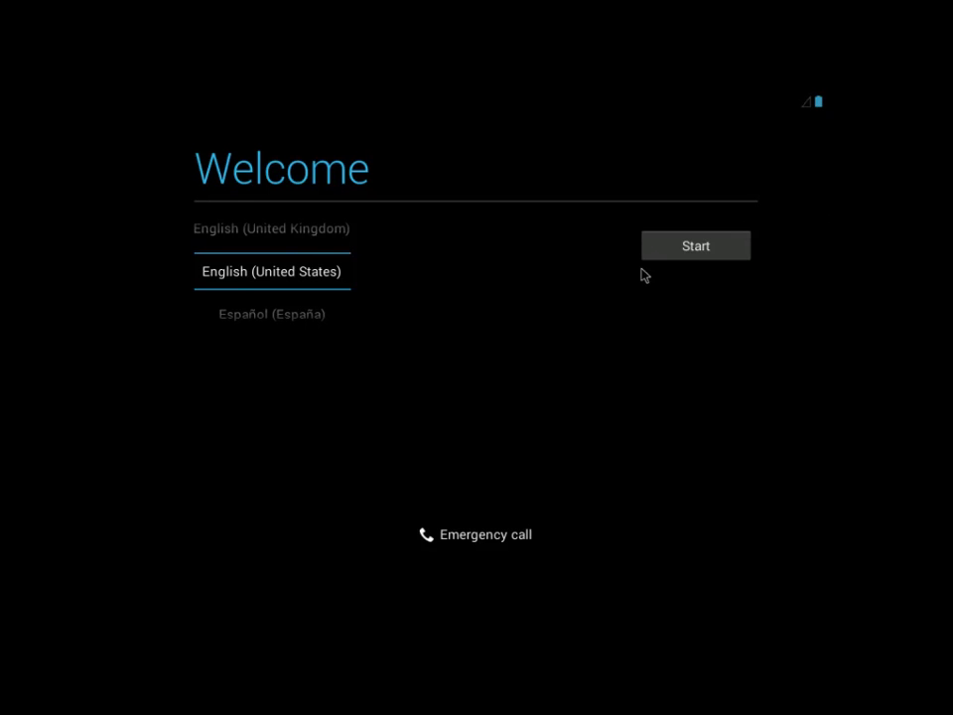
Start the Android setup in English (United States) and skip the Wi-Fi selection despite the data charges warning.
click(685, 256)
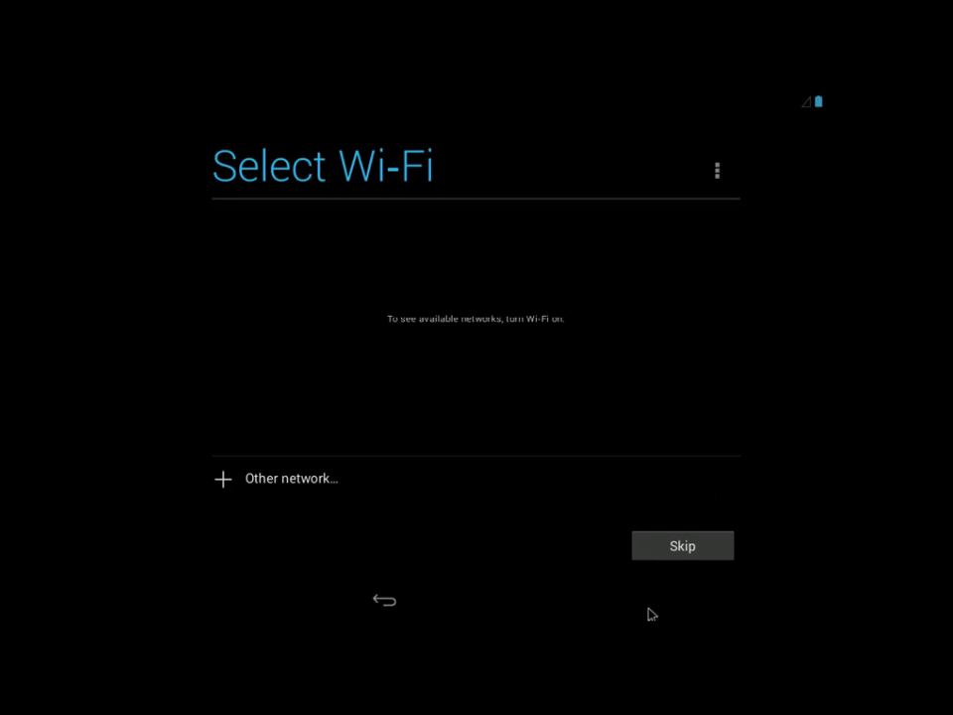
click(681, 554)
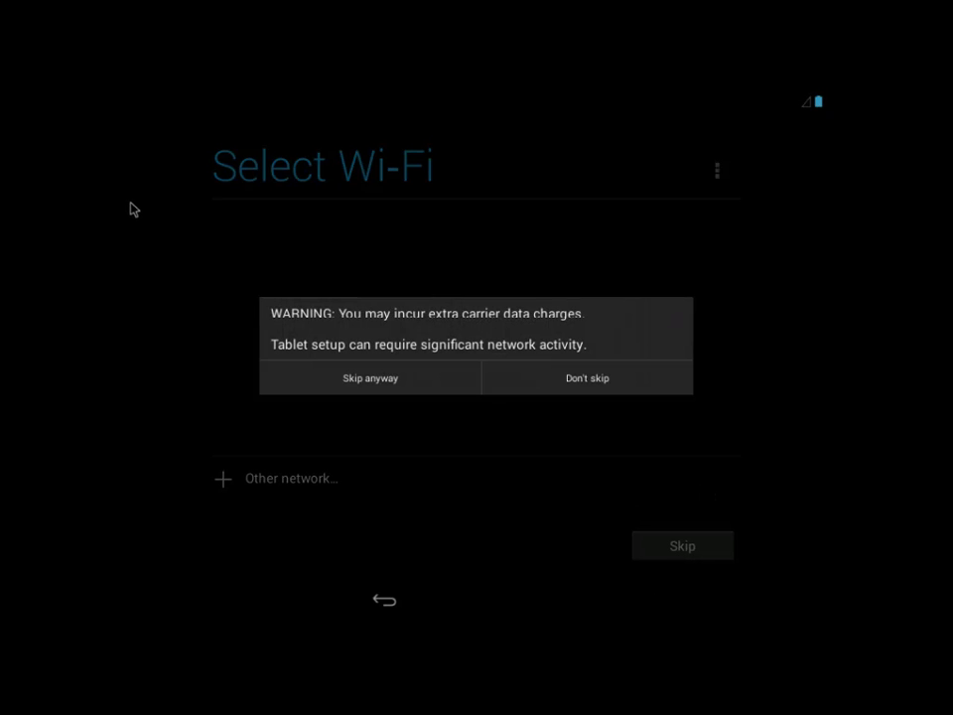
click(413, 389)
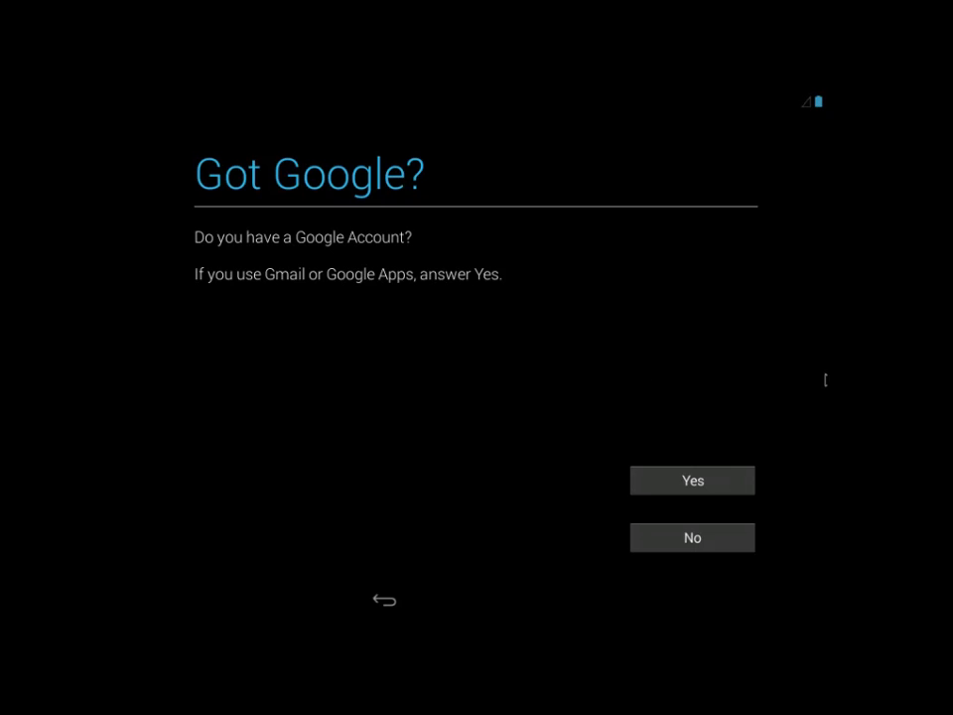
Confirm having a Google Account, sign in to it and agree to the Google and Google Play terms.
click(748, 480)
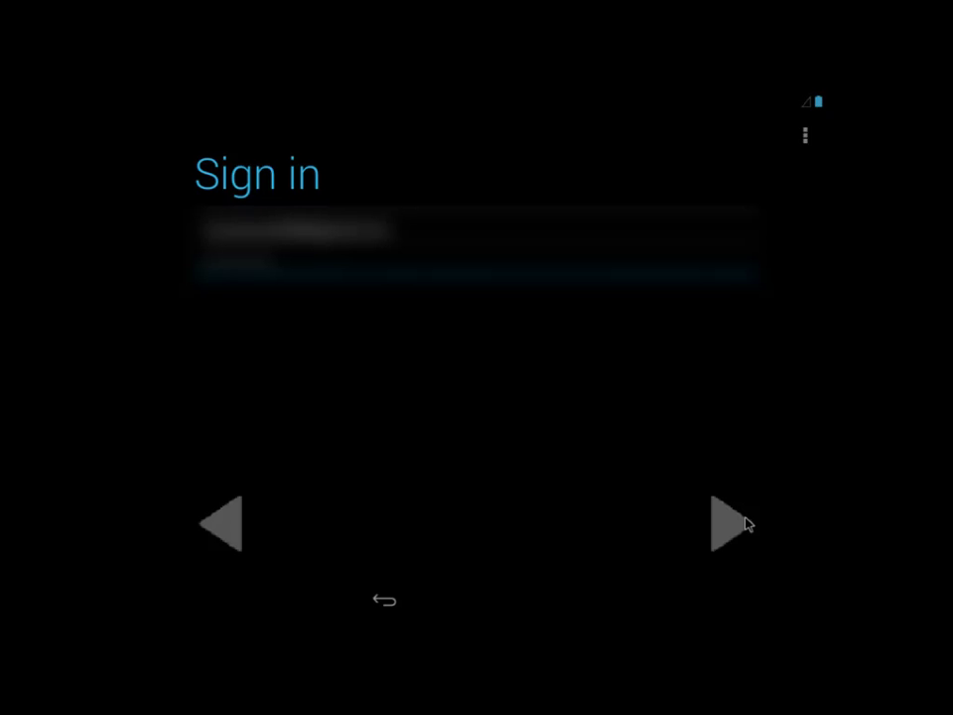
click(747, 525)
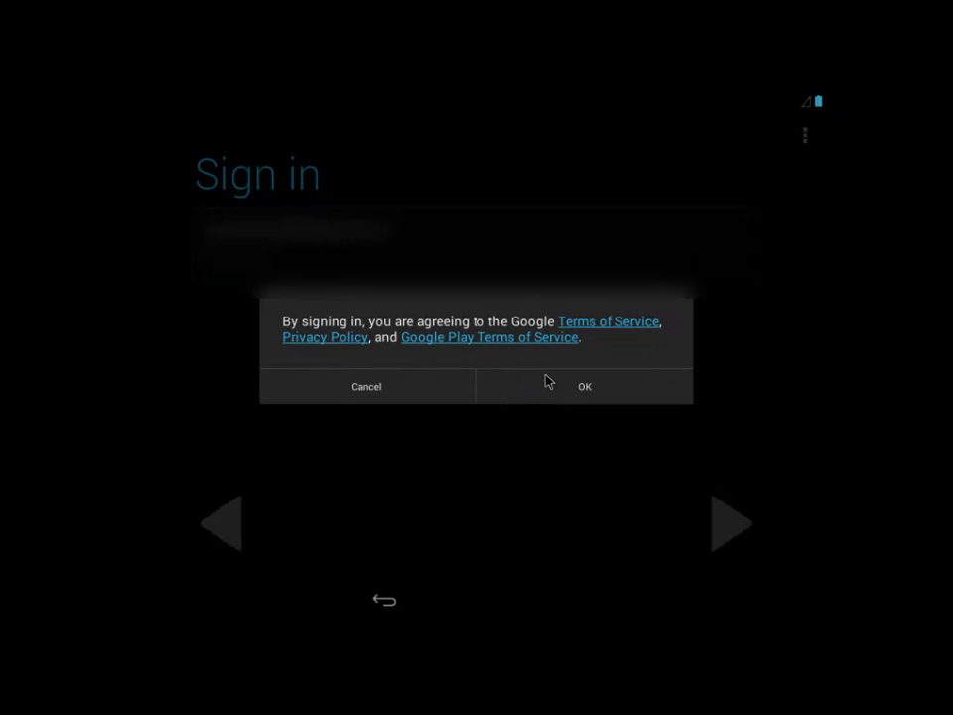
click(548, 383)
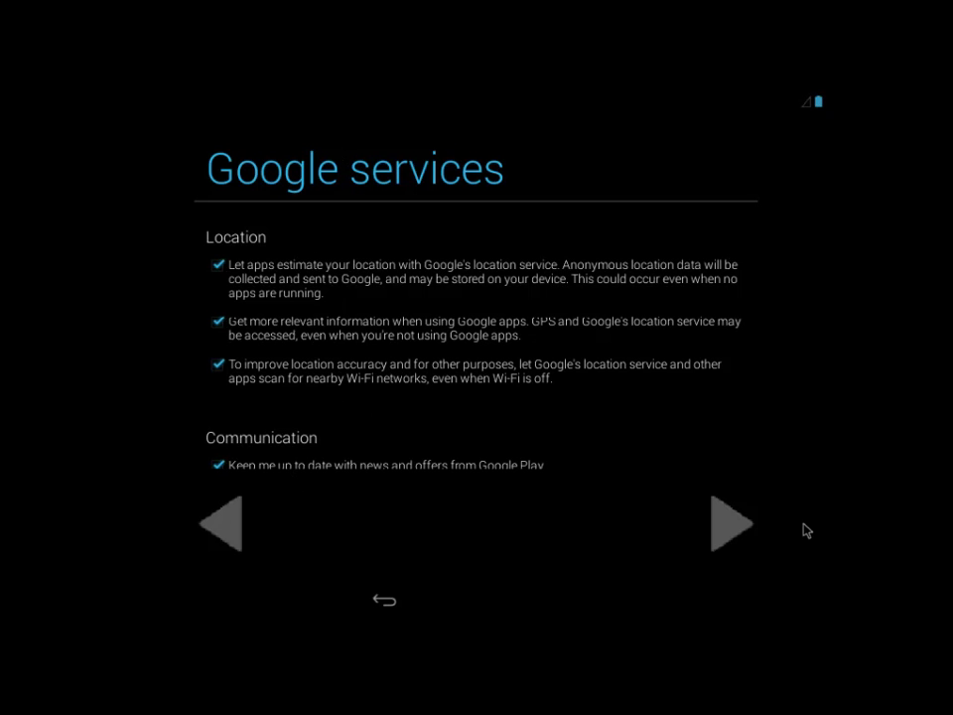
Keep all Google services location and communication options enabled, and skip setting up a credit card for Google Play.
click(731, 524)
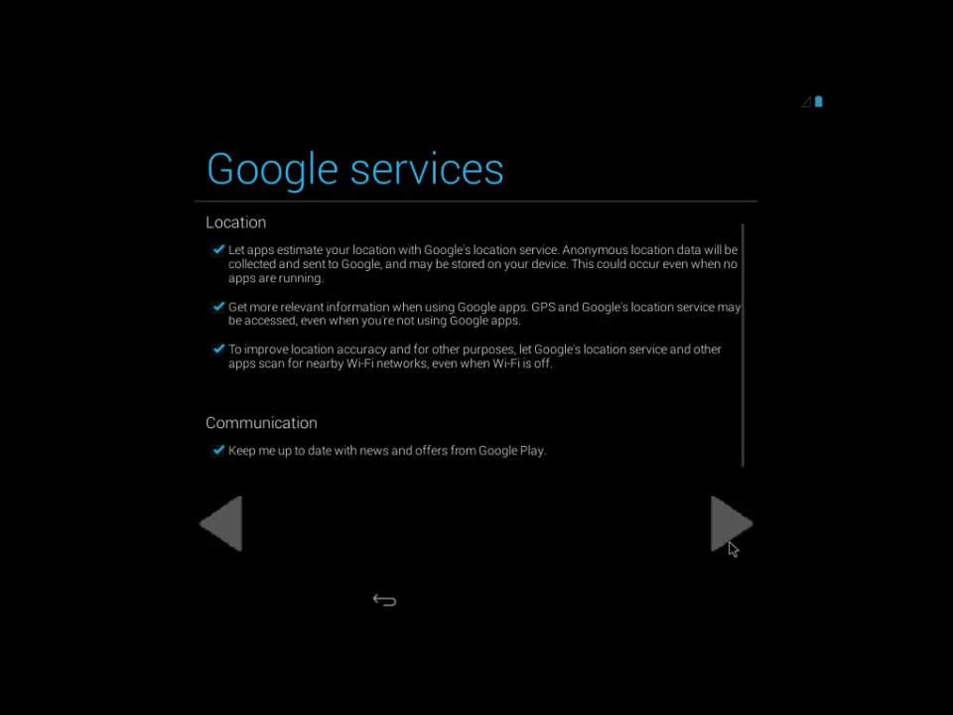
click(730, 524)
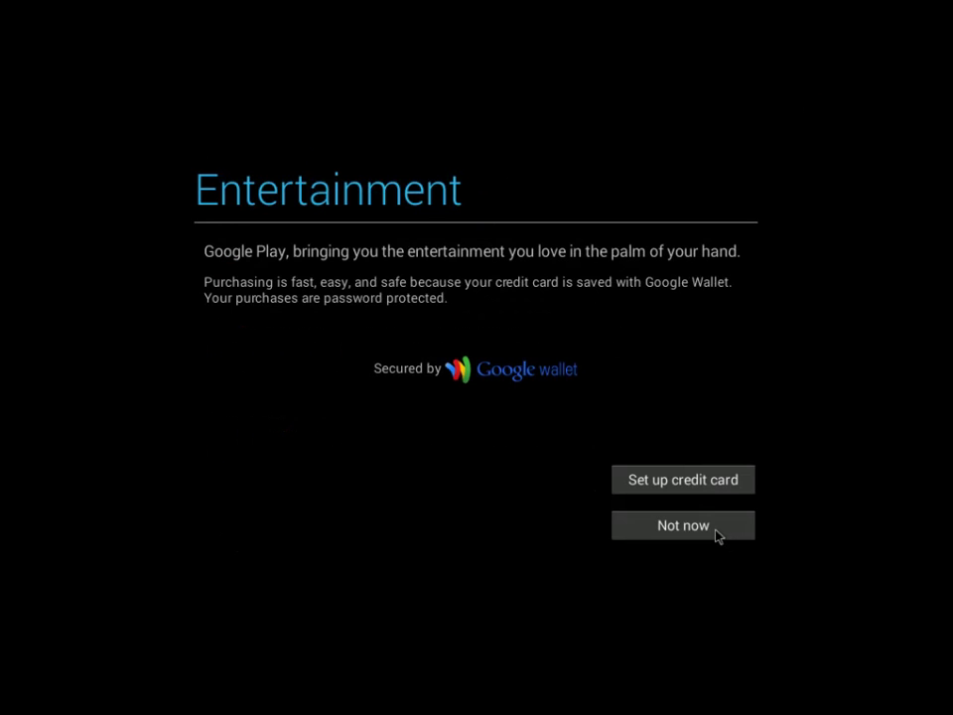
click(718, 535)
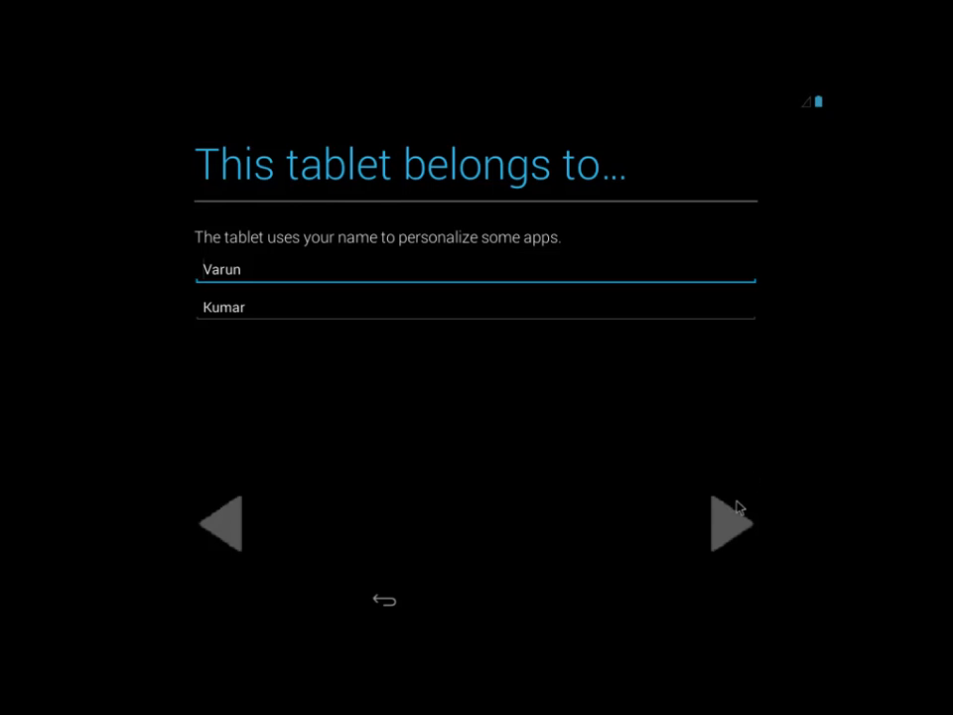
Accept the prefilled tablet owner's name, finish the Android setup and dismiss the home screen's introductory tip.
click(729, 523)
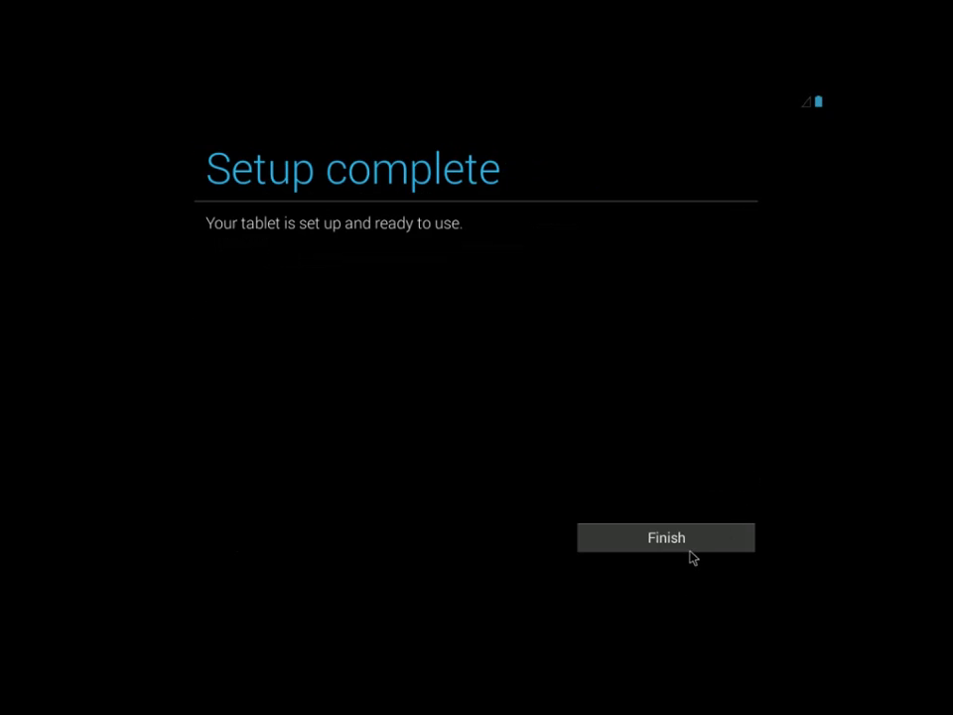
click(690, 549)
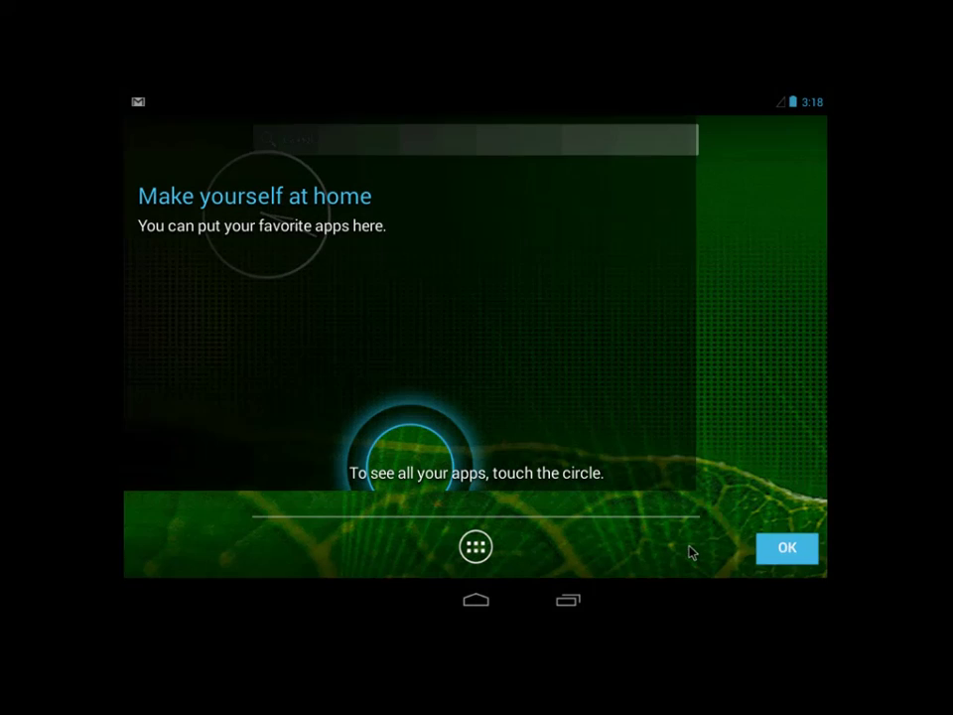
click(780, 556)
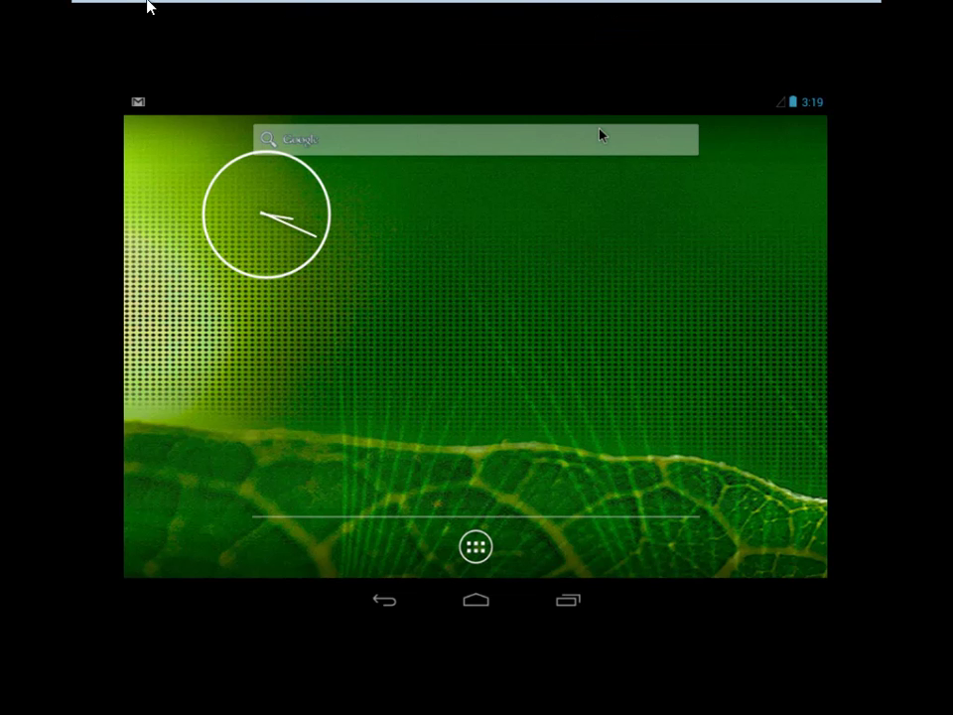
Set the autosize mode of the JB 4.3 virtual machine's full-screen display to Autofit Guest.
mouse_move(301, 48)
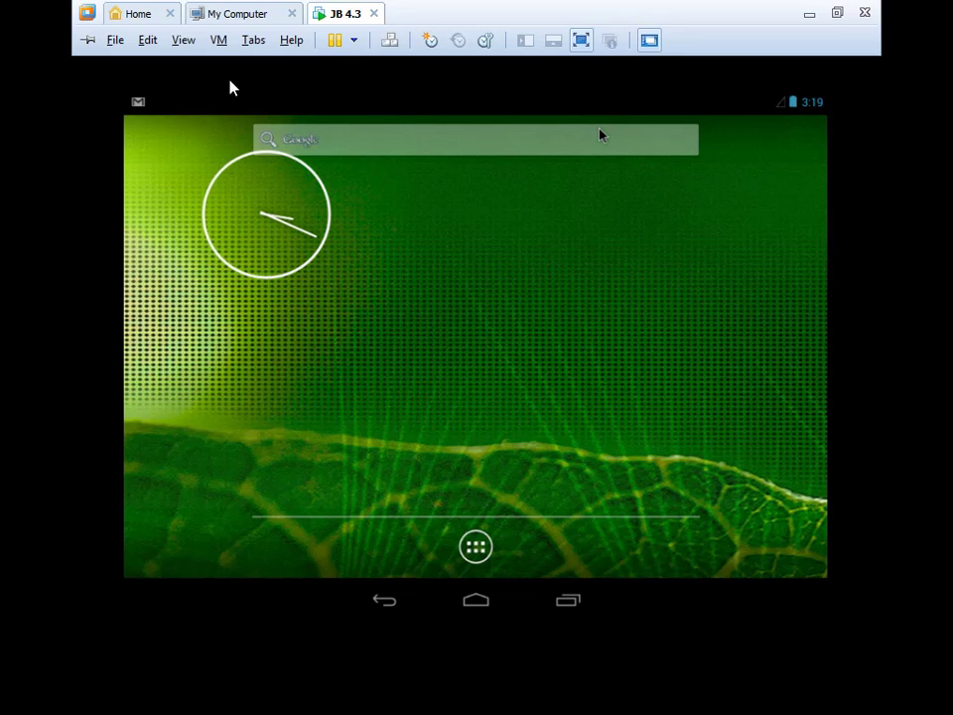
mouse_move(239, 4)
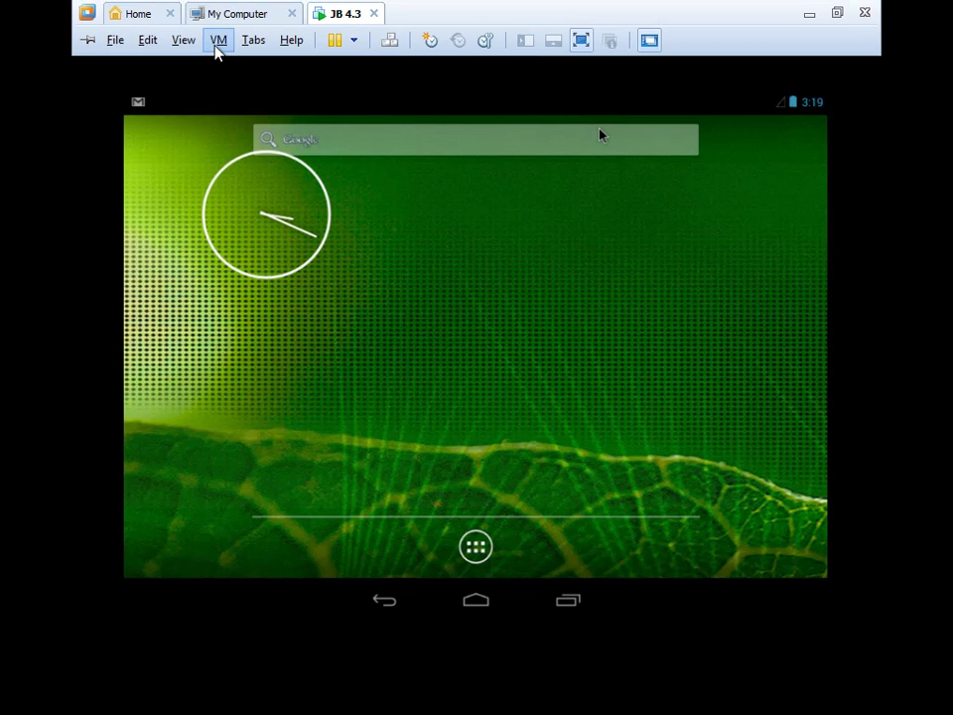
click(184, 41)
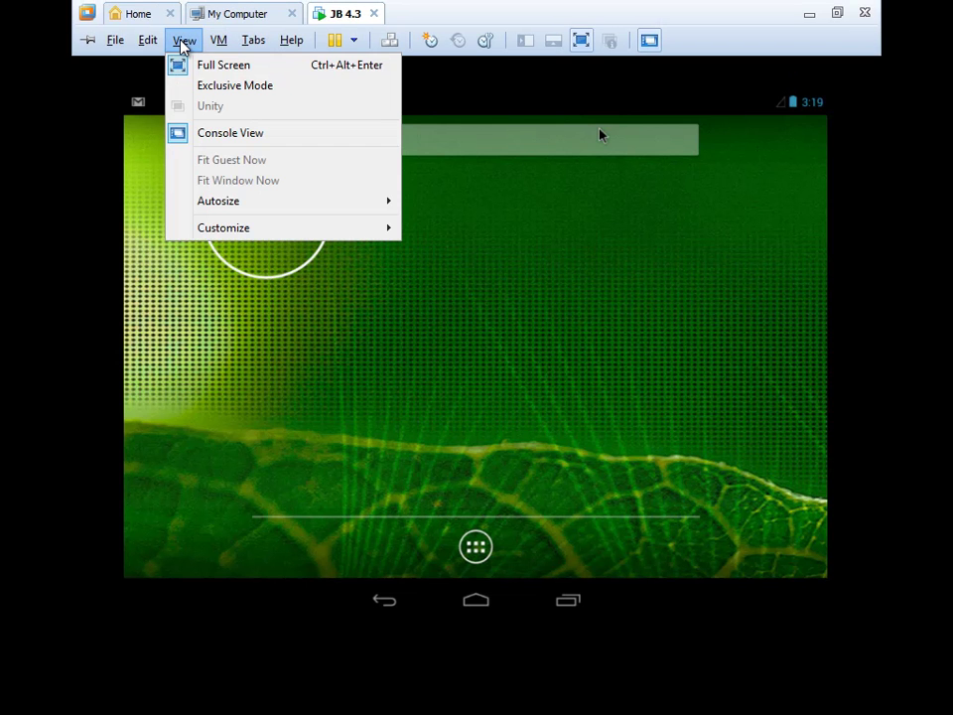
mouse_move(202, 211)
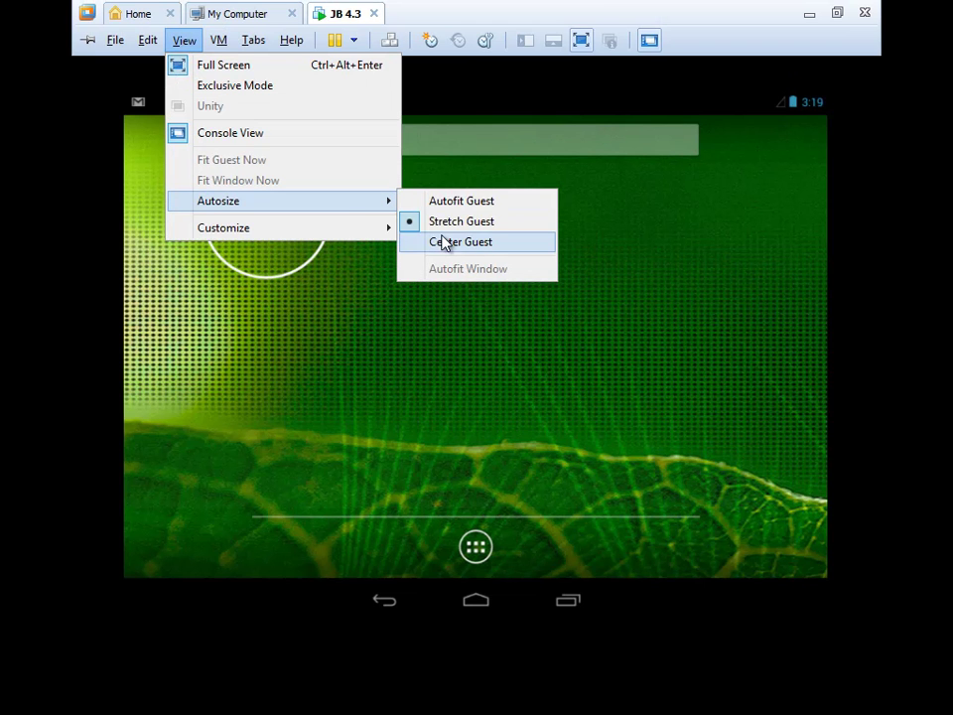
click(455, 203)
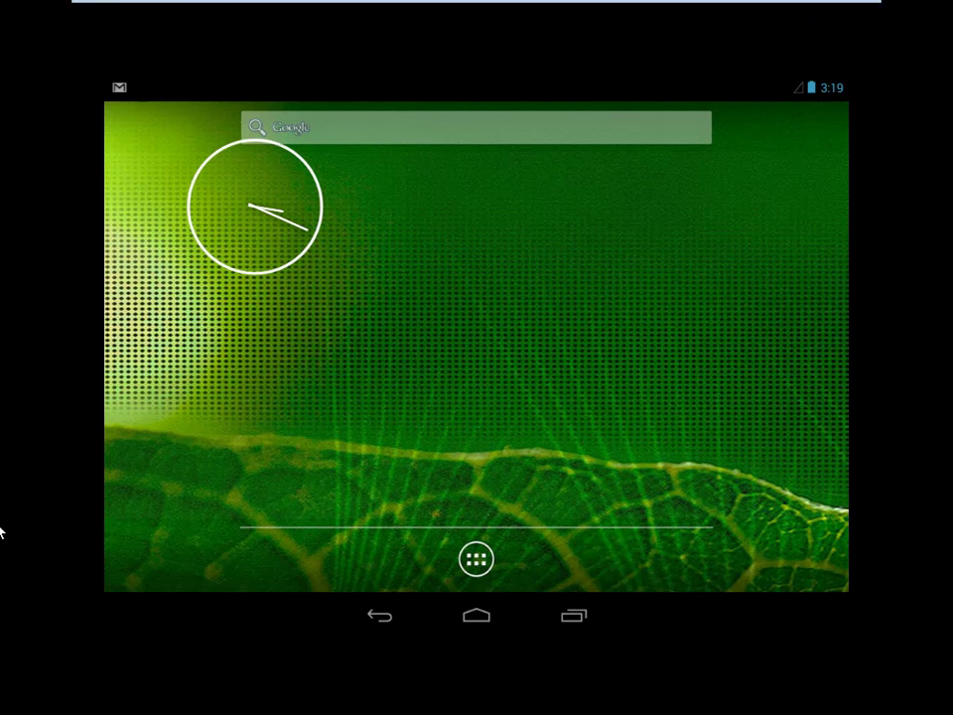
Change the virtual machine display's autosize mode to Stretch Guest and return to the Android home screen.
mouse_move(183, 4)
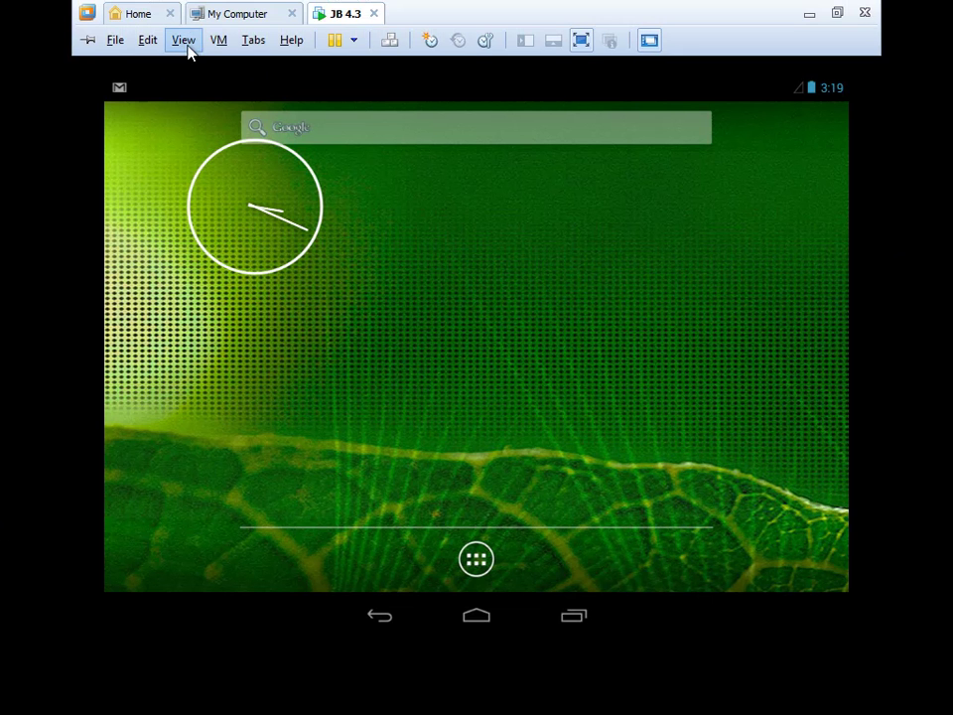
click(183, 41)
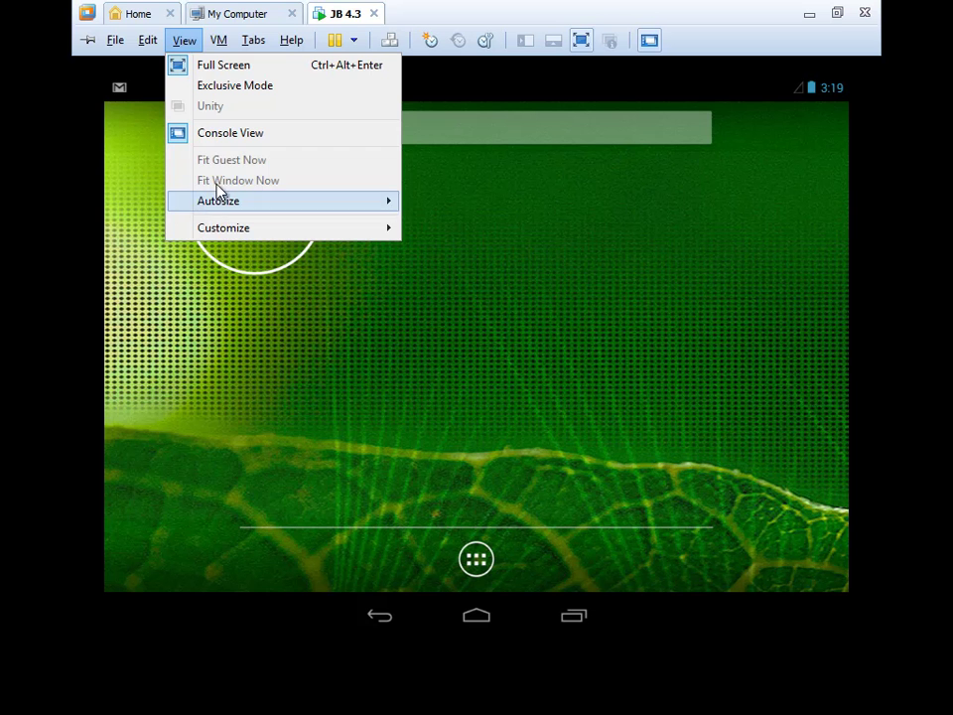
mouse_move(238, 203)
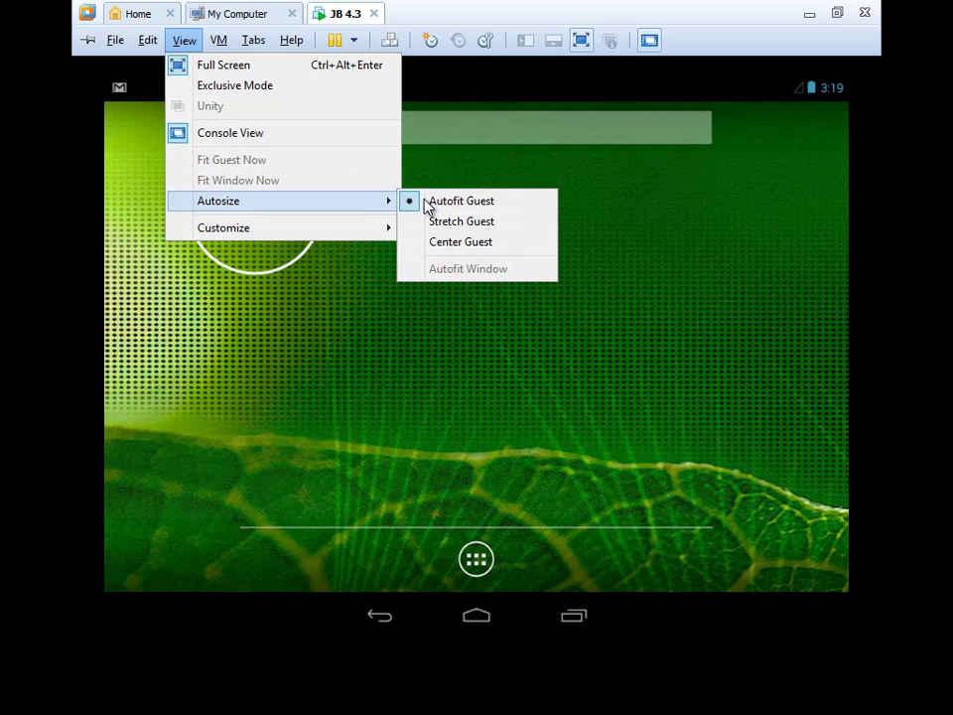
click(480, 222)
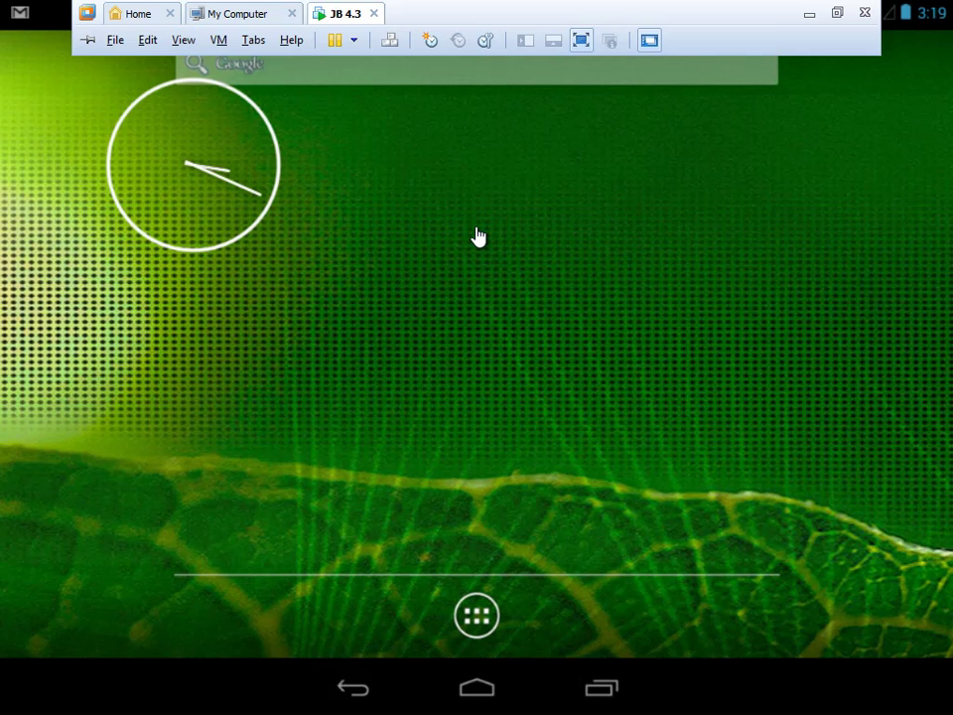
mouse_move(211, 8)
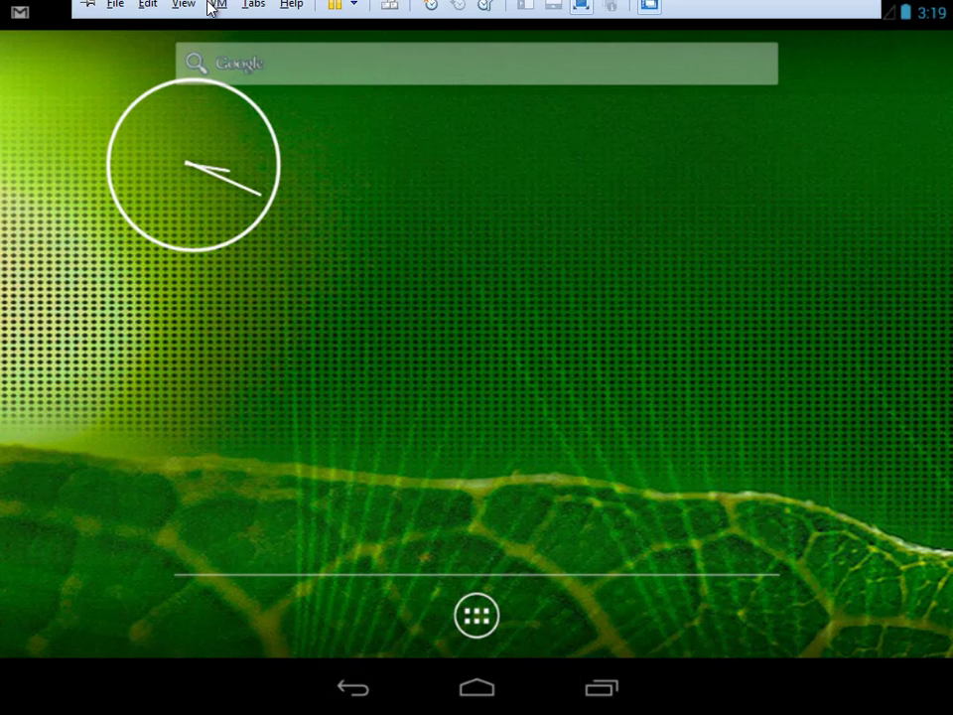
click(324, 391)
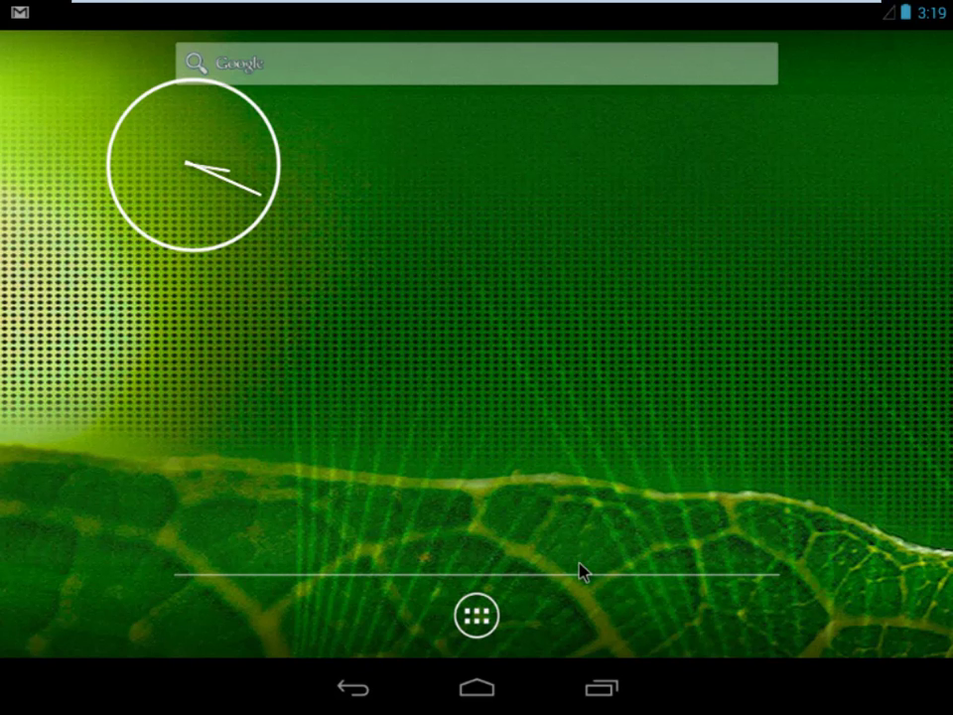
Take the JB 4.3 virtual machine out of full screen, back into the regular Workstation window.
mouse_move(147, 9)
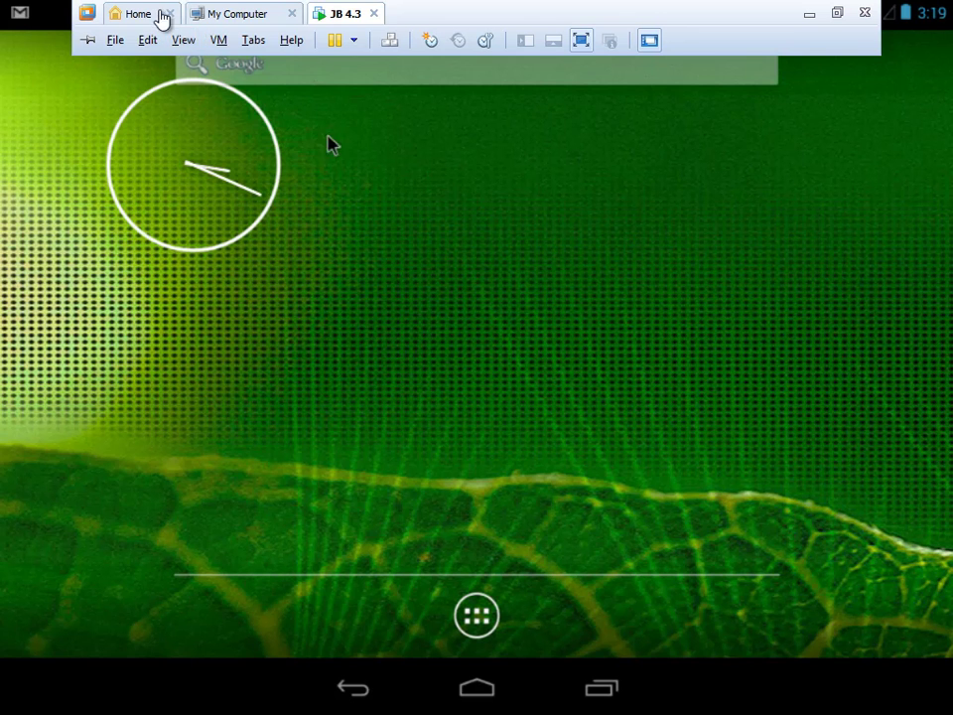
click(171, 45)
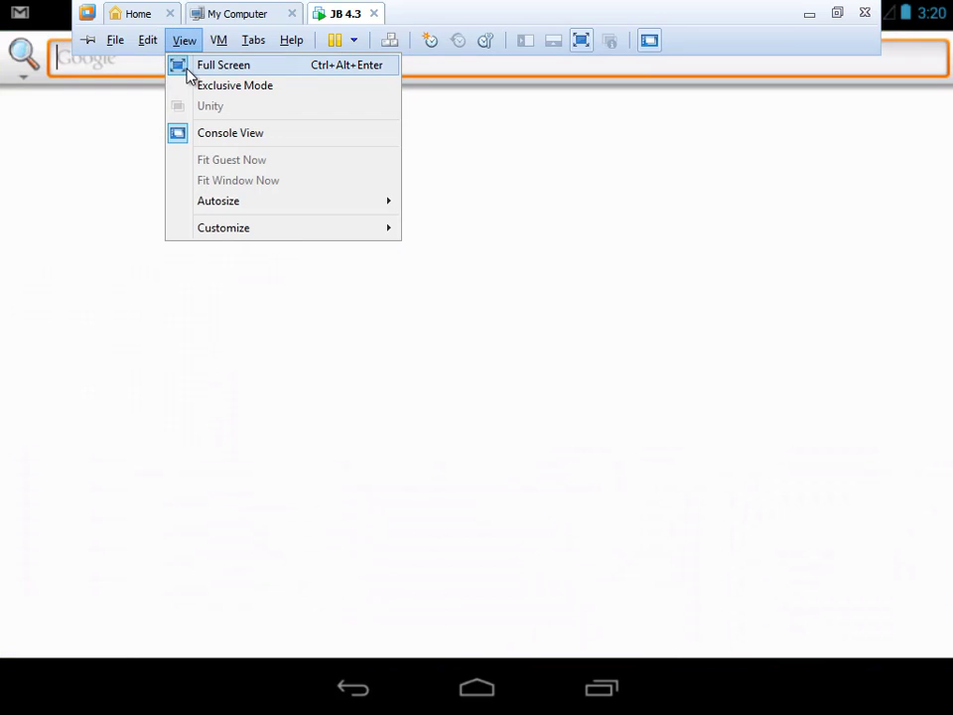
click(188, 67)
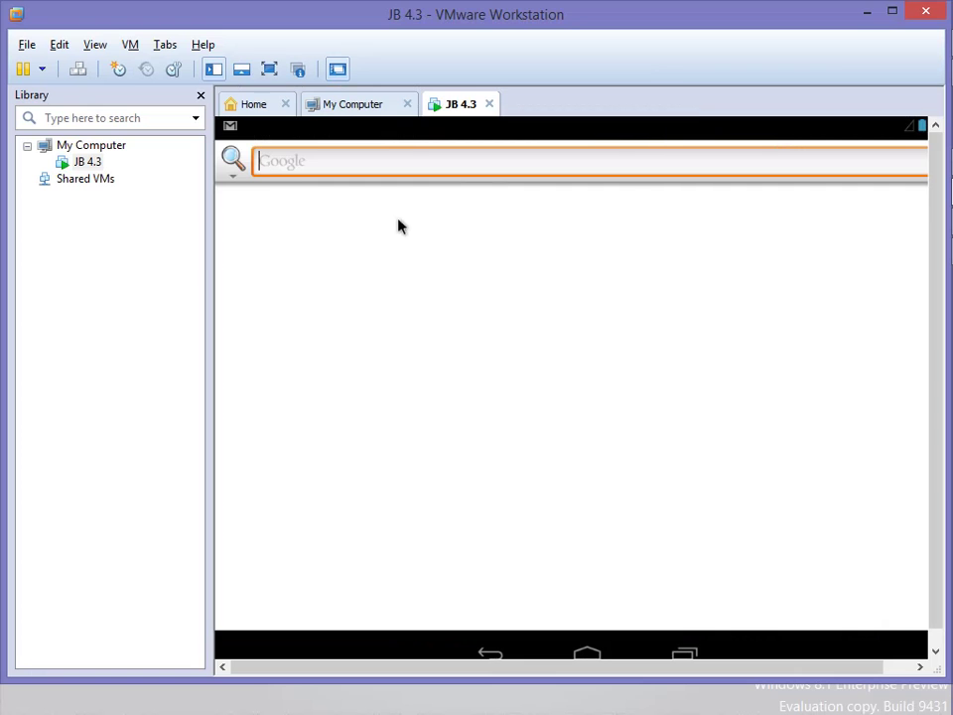
click(286, 174)
Reboot the JB 4.3 virtual machine with Send Ctrl+Alt+Del, then shut down the guest and confirm.
right_click(453, 105)
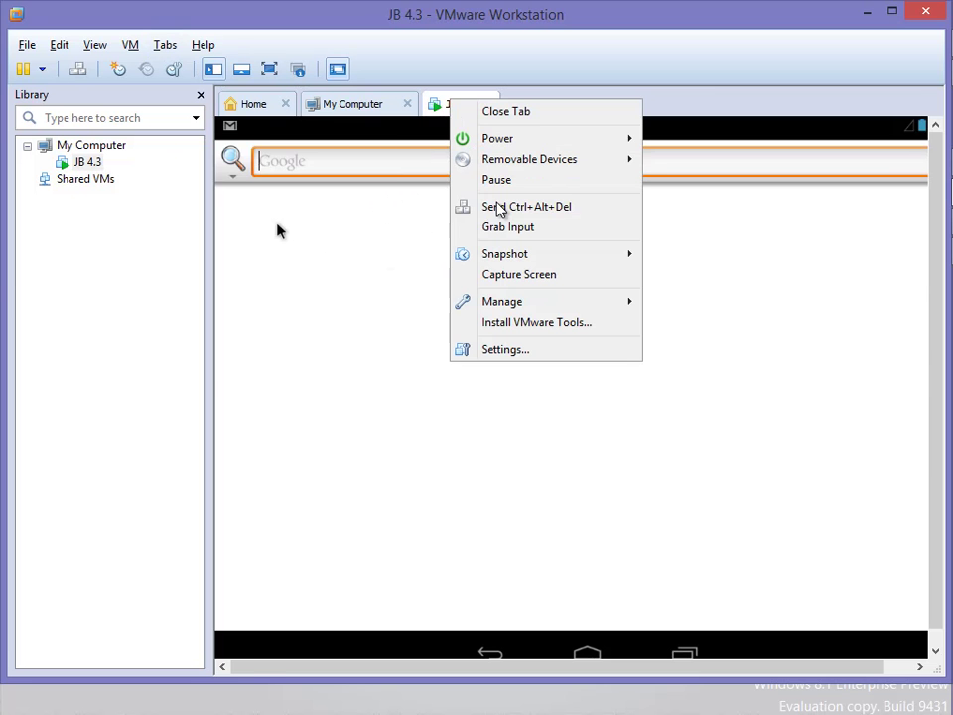
click(557, 207)
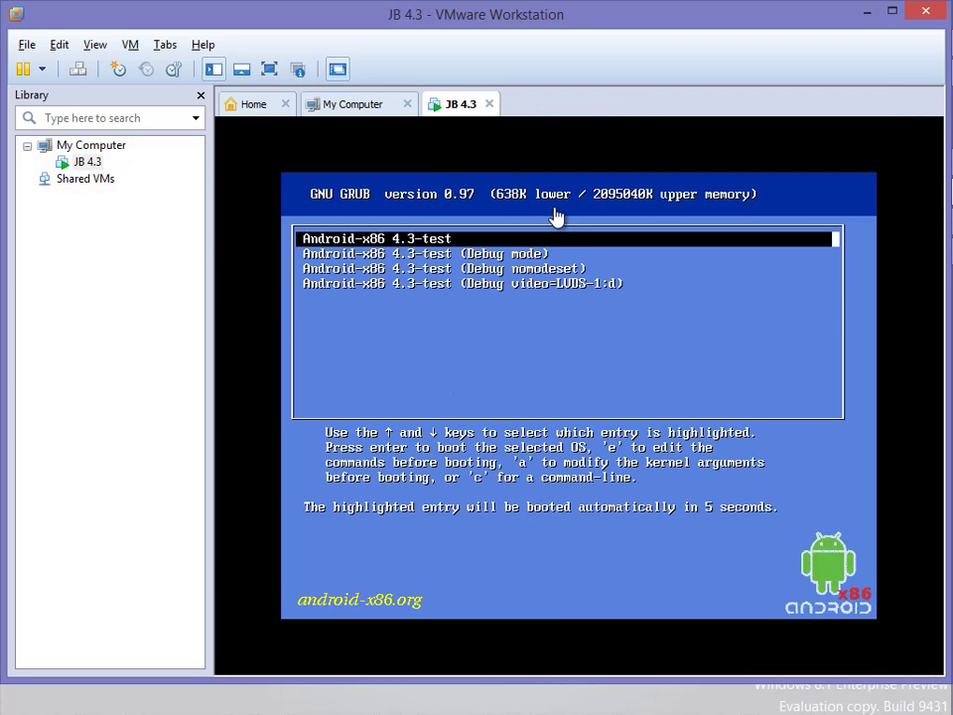
right_click(464, 109)
mouse_move(496, 145)
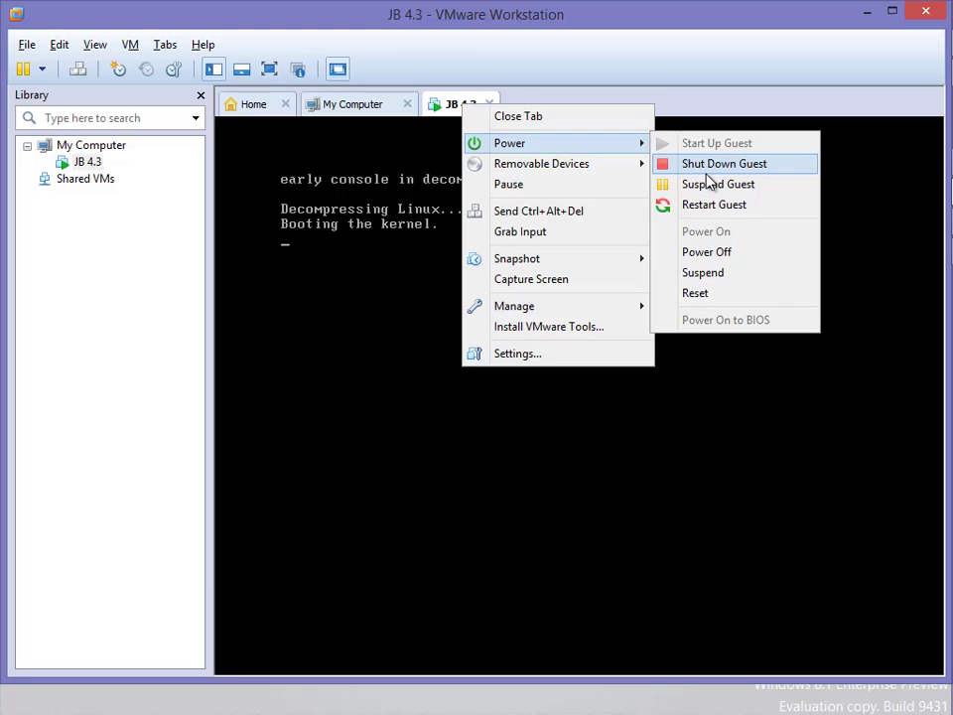
click(710, 165)
click(513, 389)
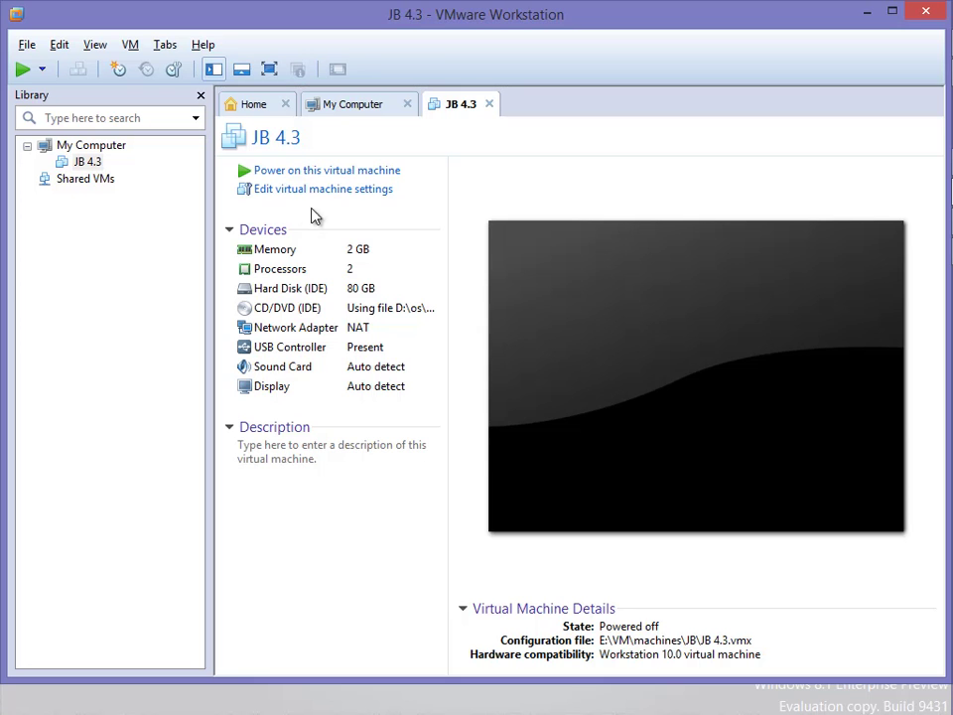
Power on the JB 4.3 virtual machine and boot the Android-x86 4.3-test entry in GRUB.
click(360, 180)
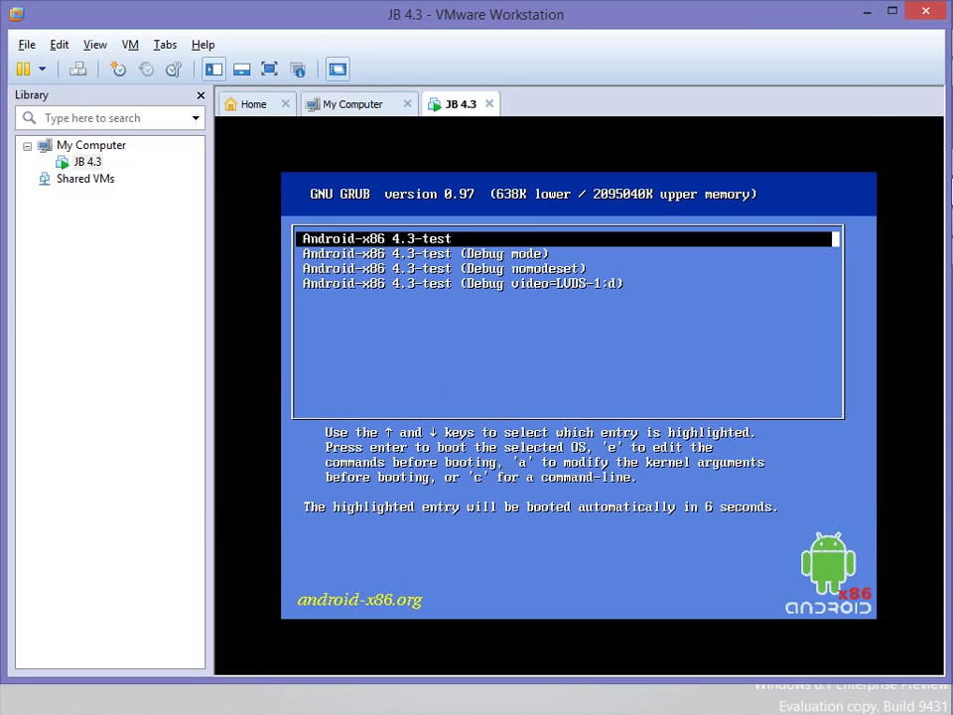
key(Up)
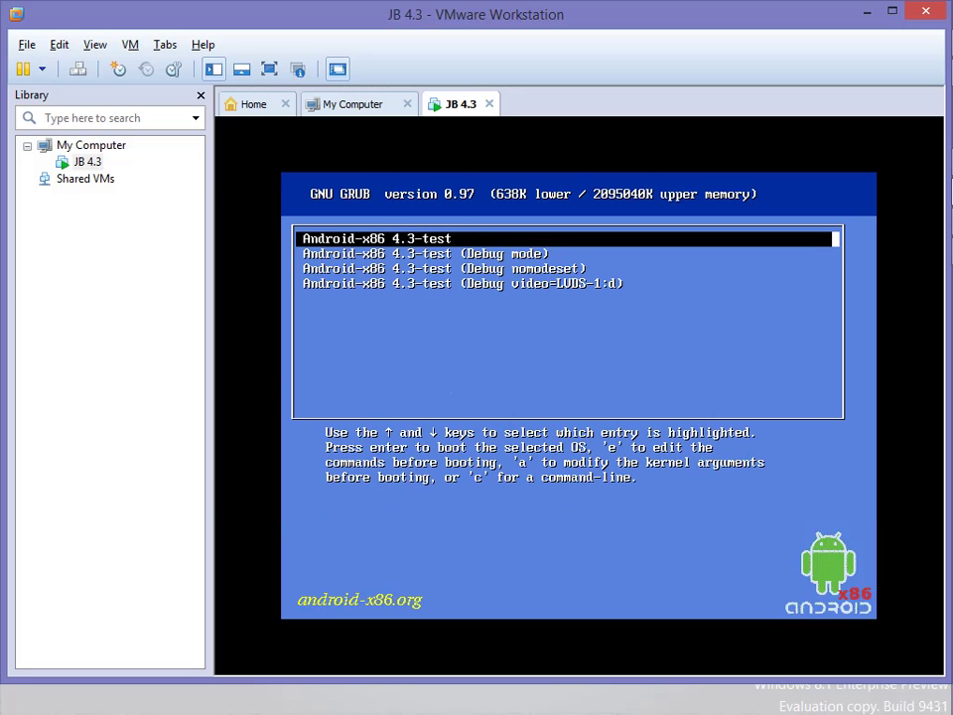
key(Return)
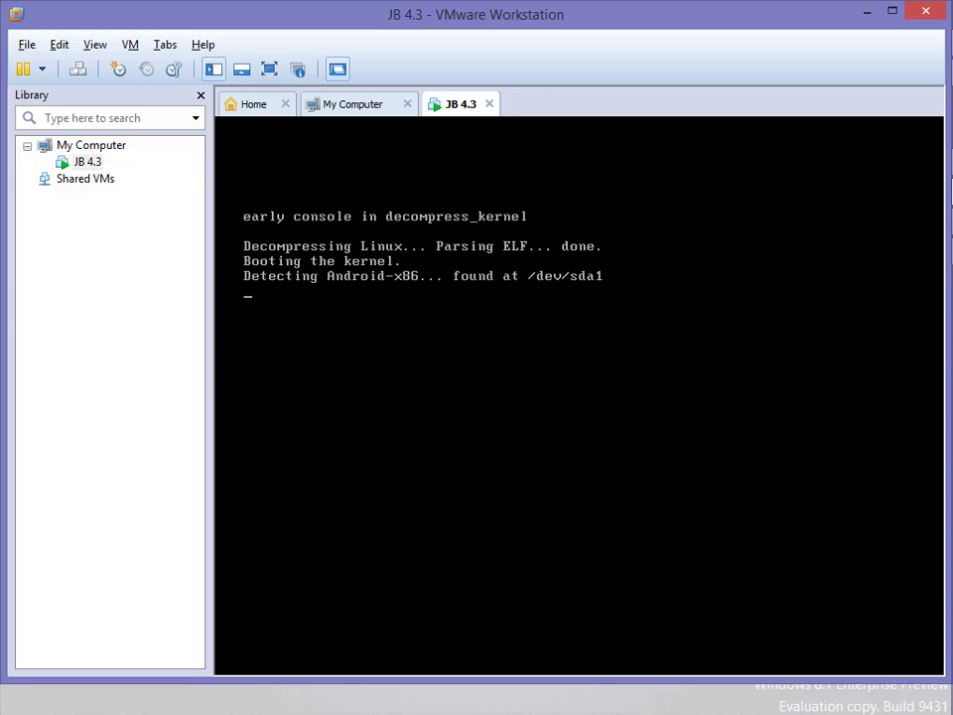
Connect the Cheng Uei Precision USB2.0 UVC 1.3M Webcam to the JB 4.3 virtual machine and unlock the Android lock screen.
right_click(458, 105)
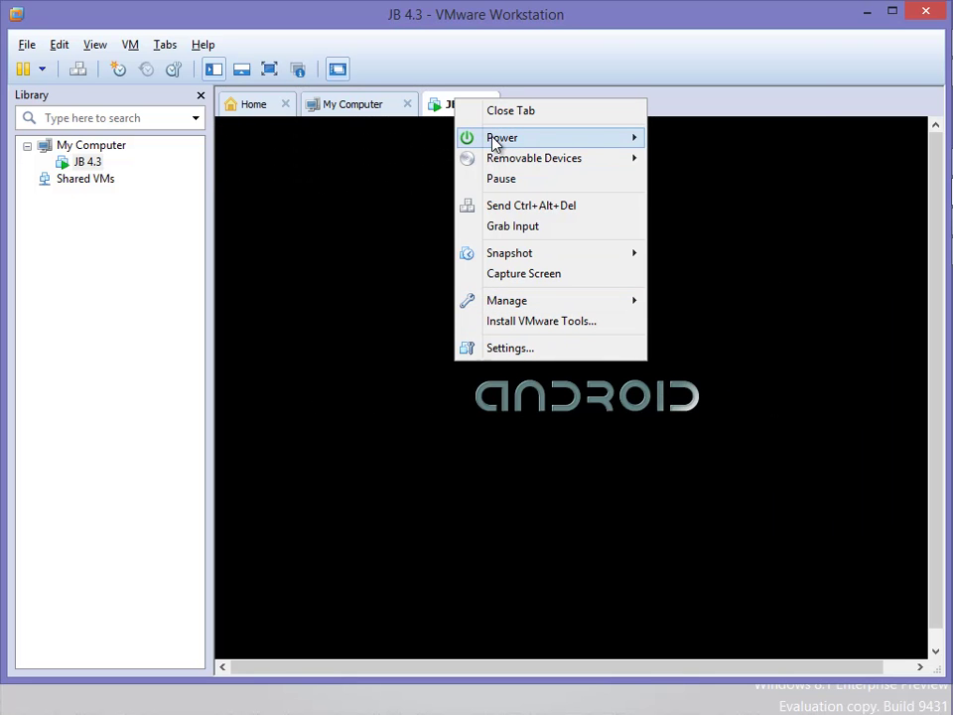
mouse_move(504, 163)
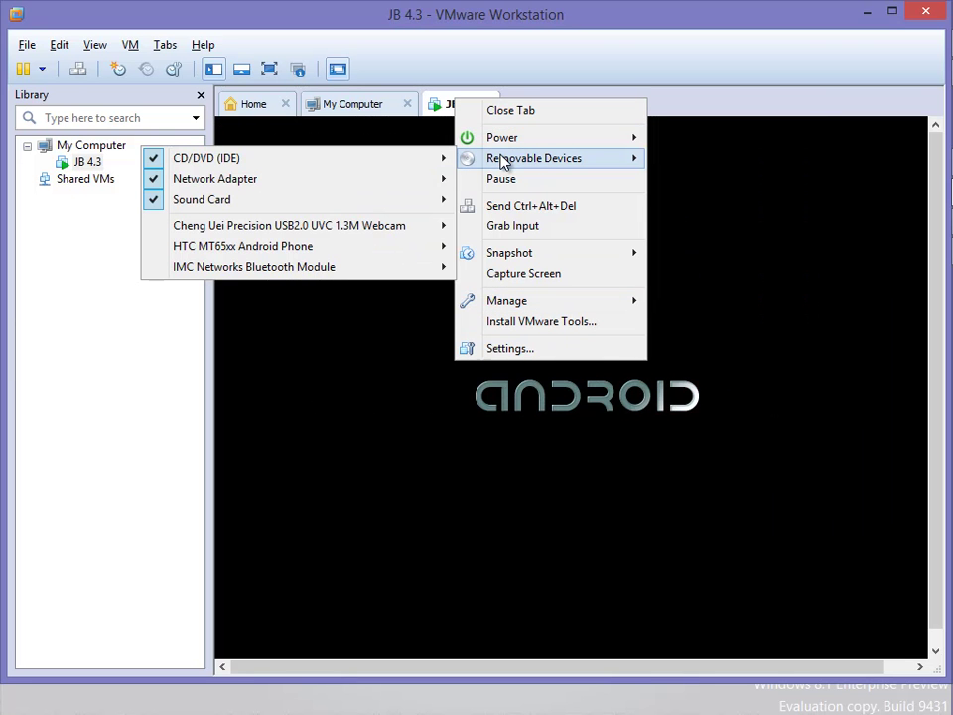
mouse_move(380, 229)
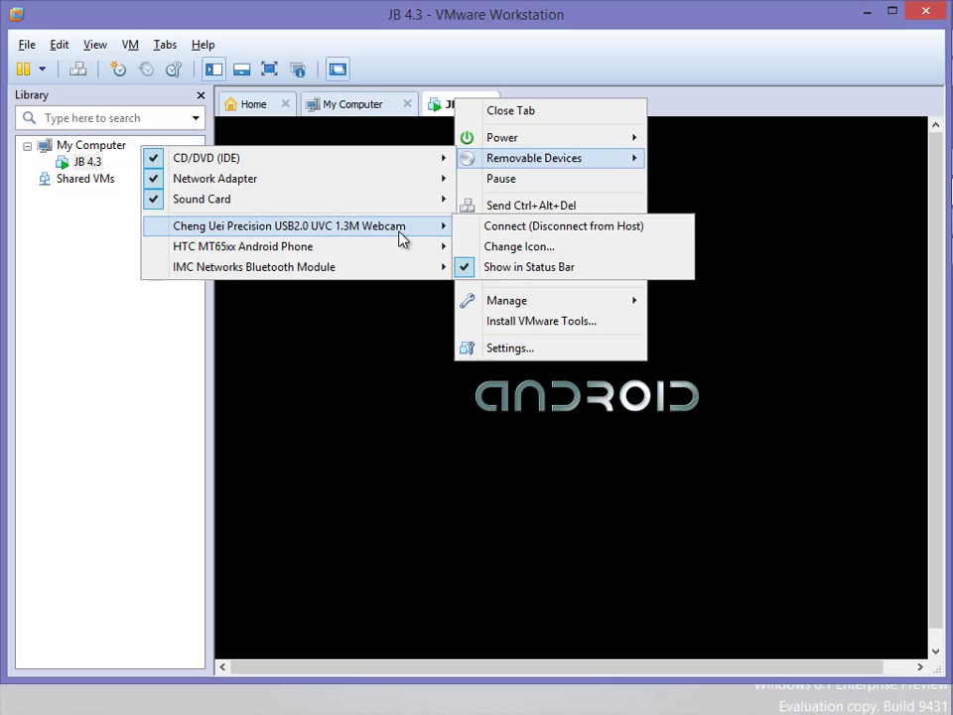
click(507, 235)
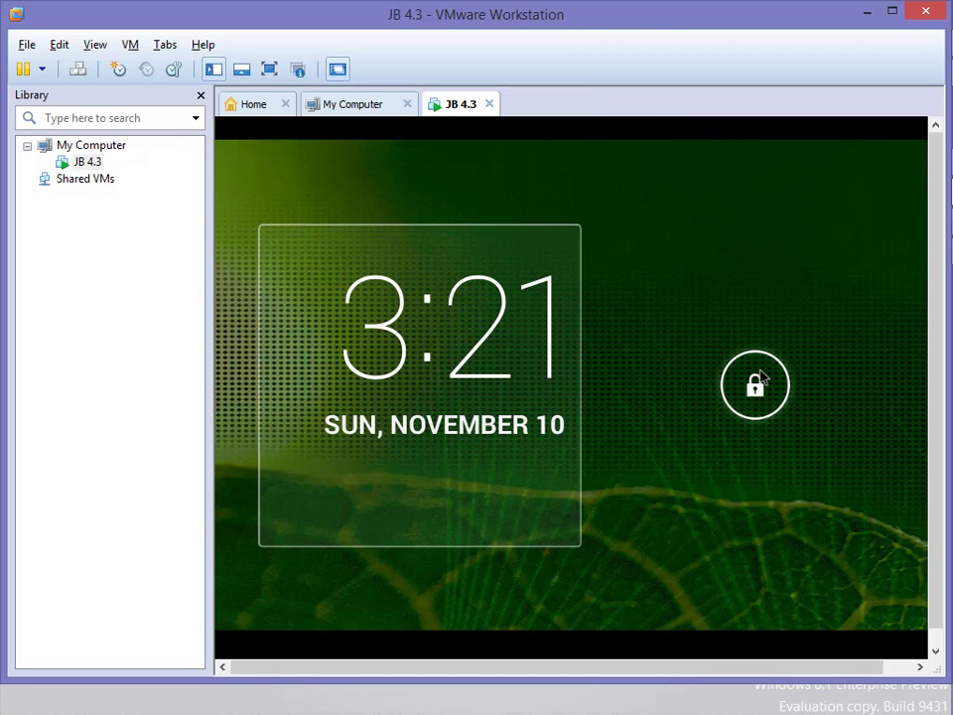
drag(755, 385, 749, 121)
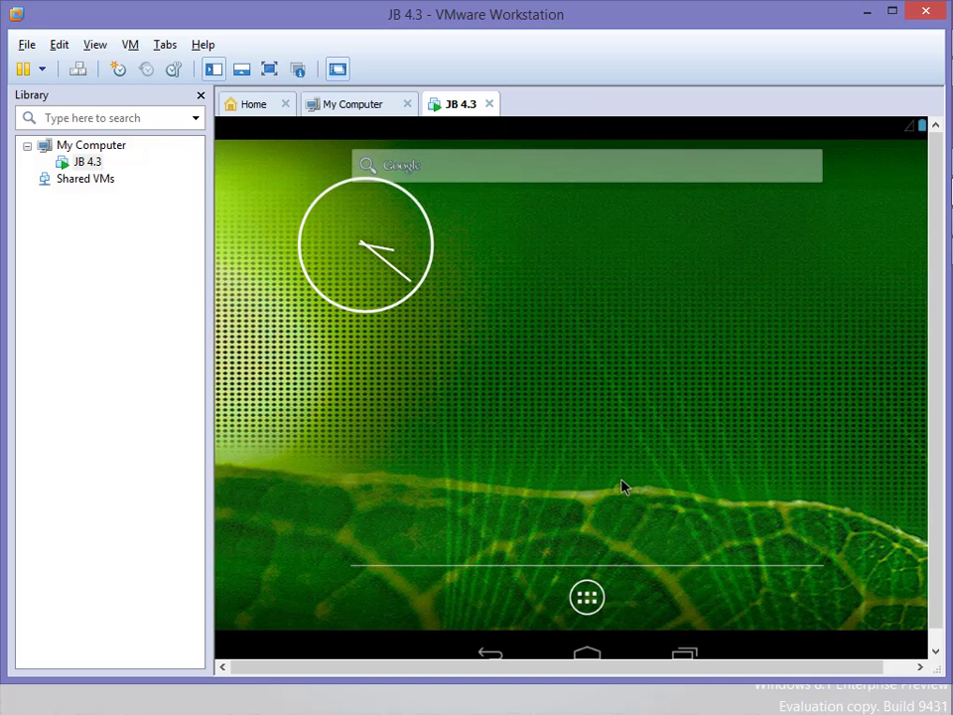
Power off the JB 4.3 virtual machine from the regular Workstation window.
key(ctrl+alt+Return)
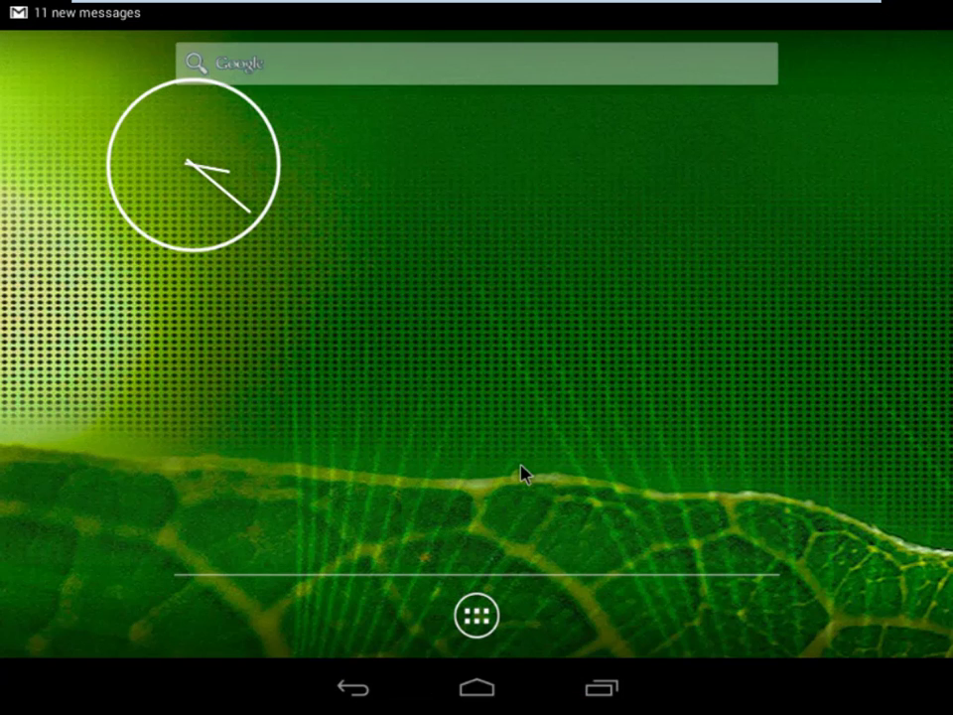
key(ctrl+alt+Return)
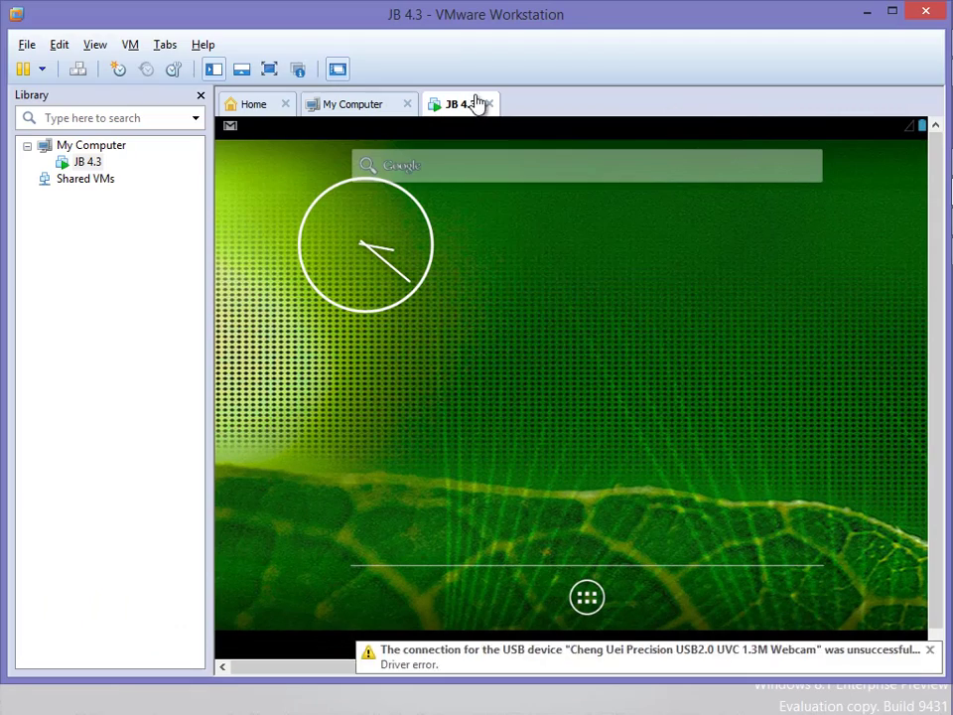
right_click(478, 103)
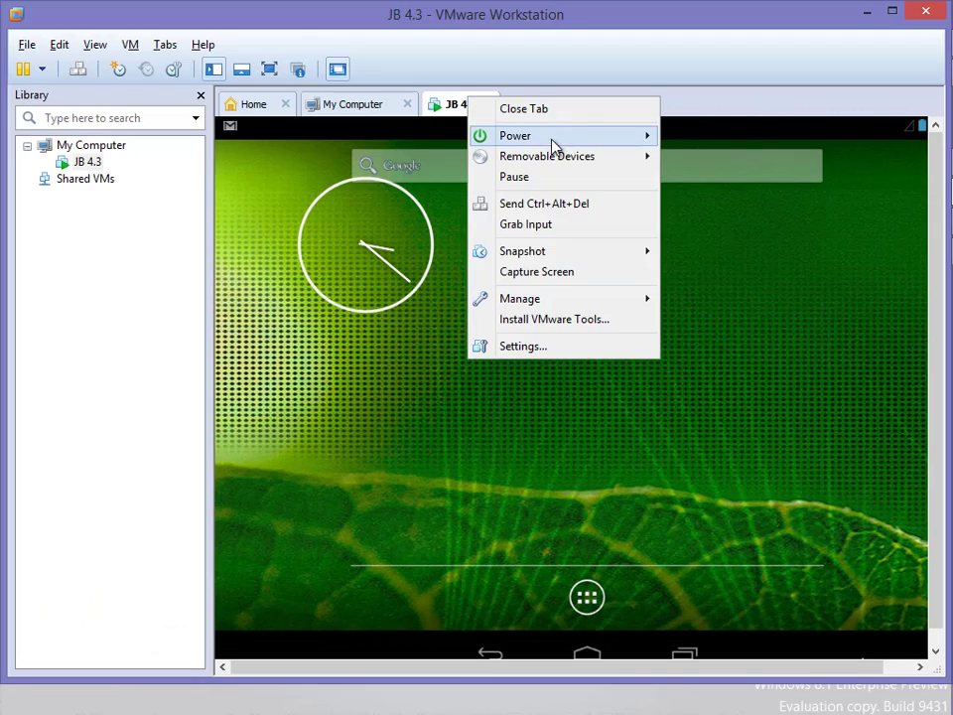
mouse_move(555, 141)
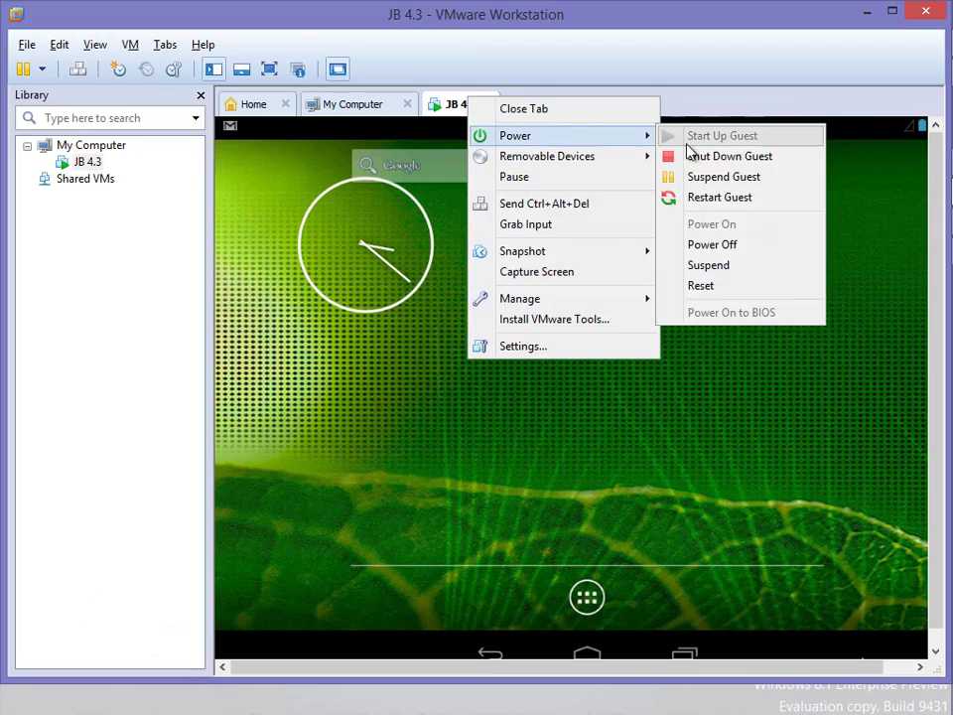
click(719, 252)
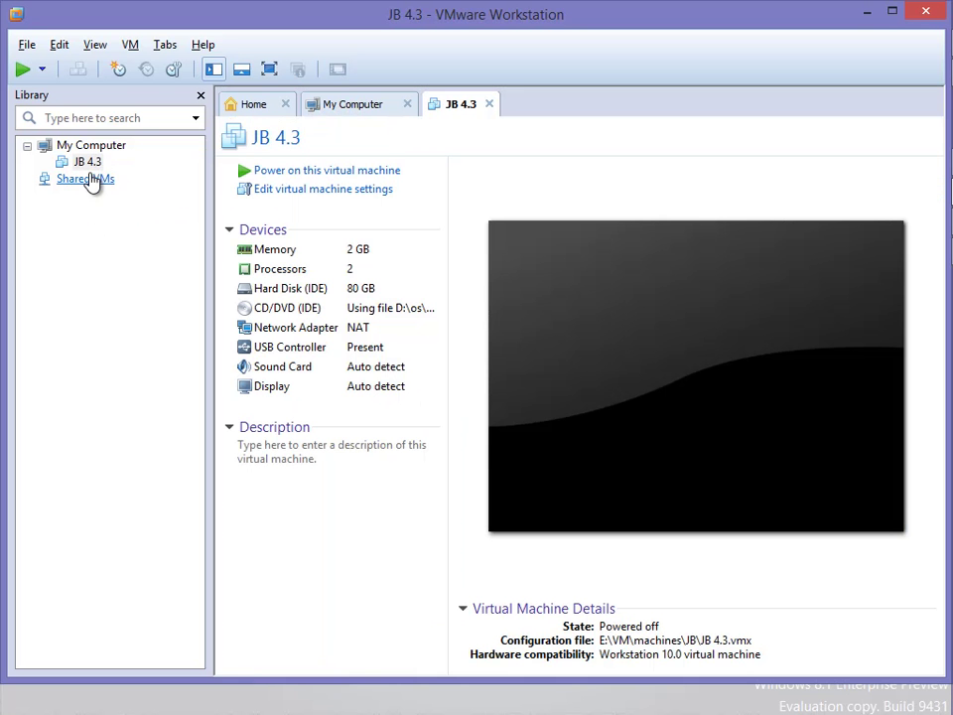
Remove the JB 4.3 virtual machine from the library and confirm the removal, keeping its files on disk.
right_click(93, 164)
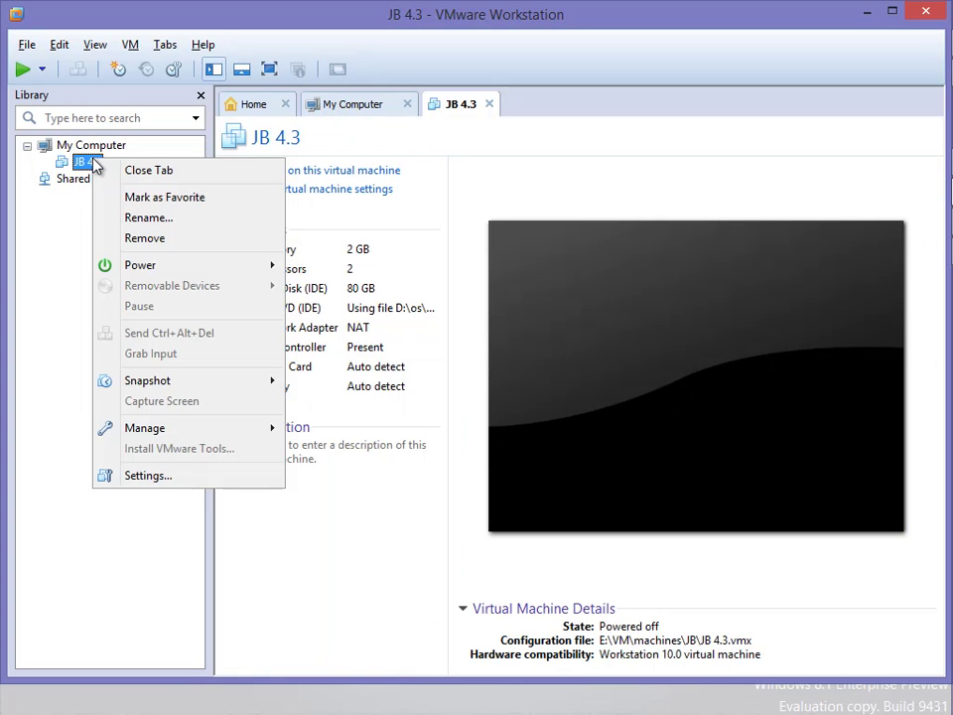
right_click(81, 163)
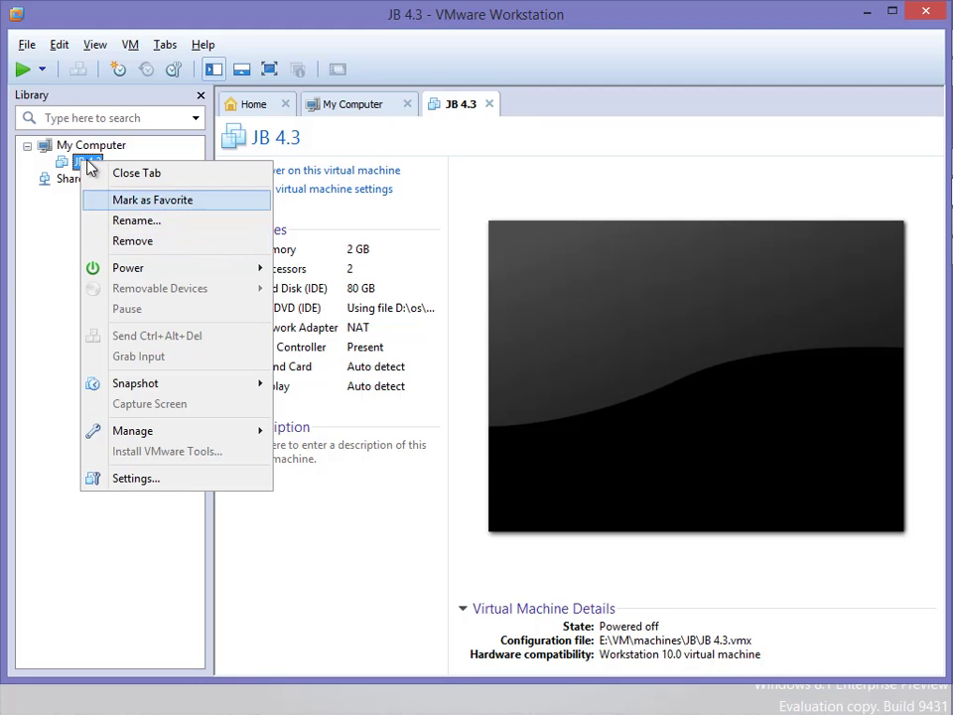
click(154, 243)
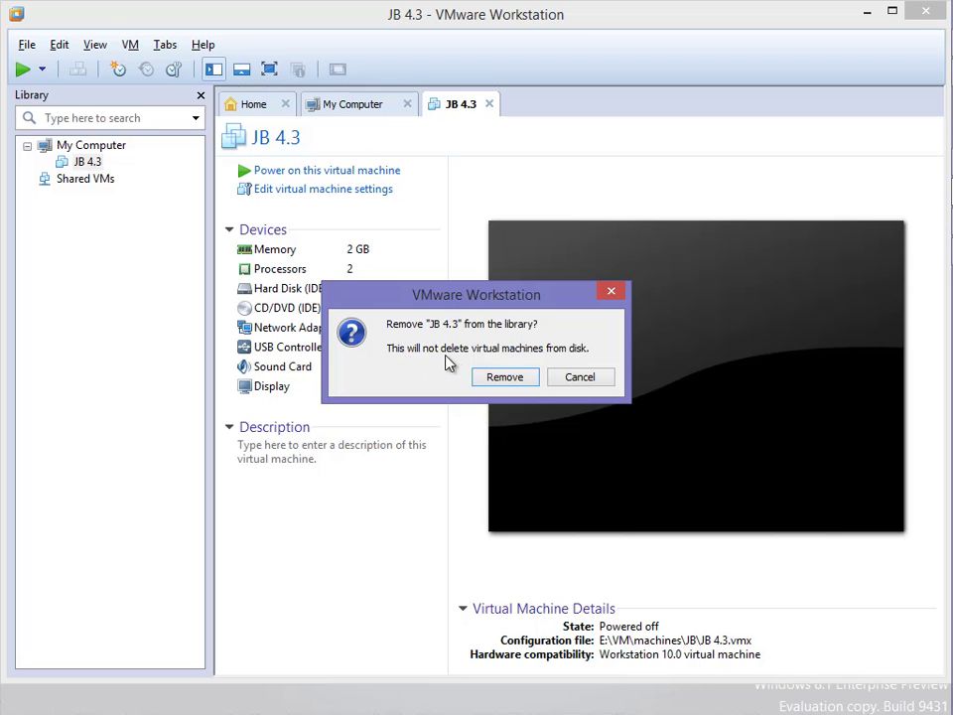
click(504, 378)
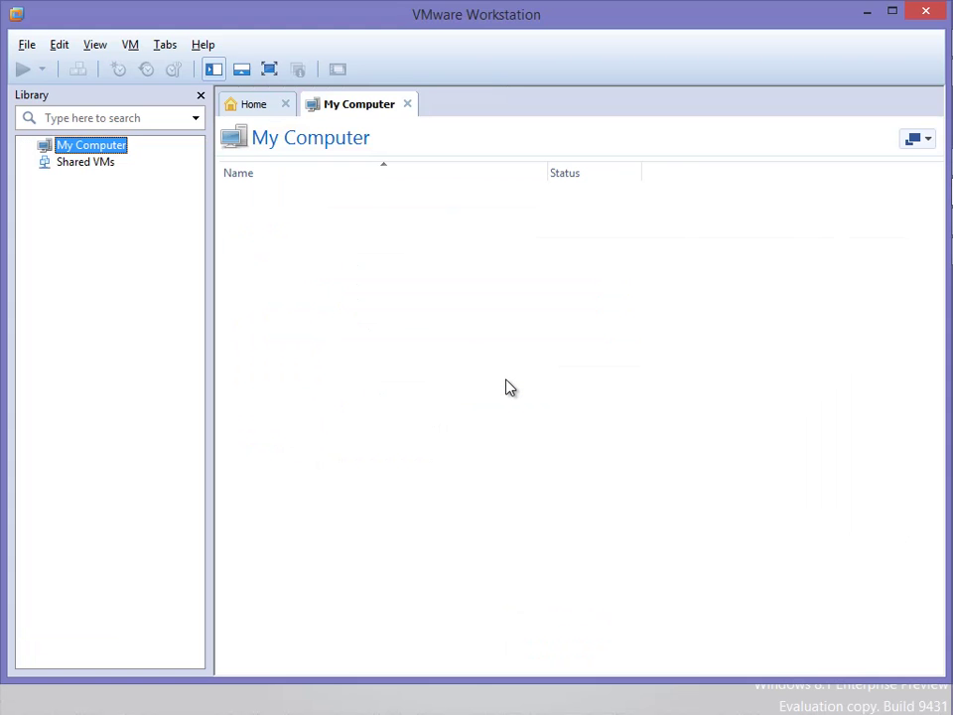
In File Explorer, go to E:\VM\machines\JB and open JB 4.3.vmx to bring the virtual machine back into Workstation.
key(super+e)
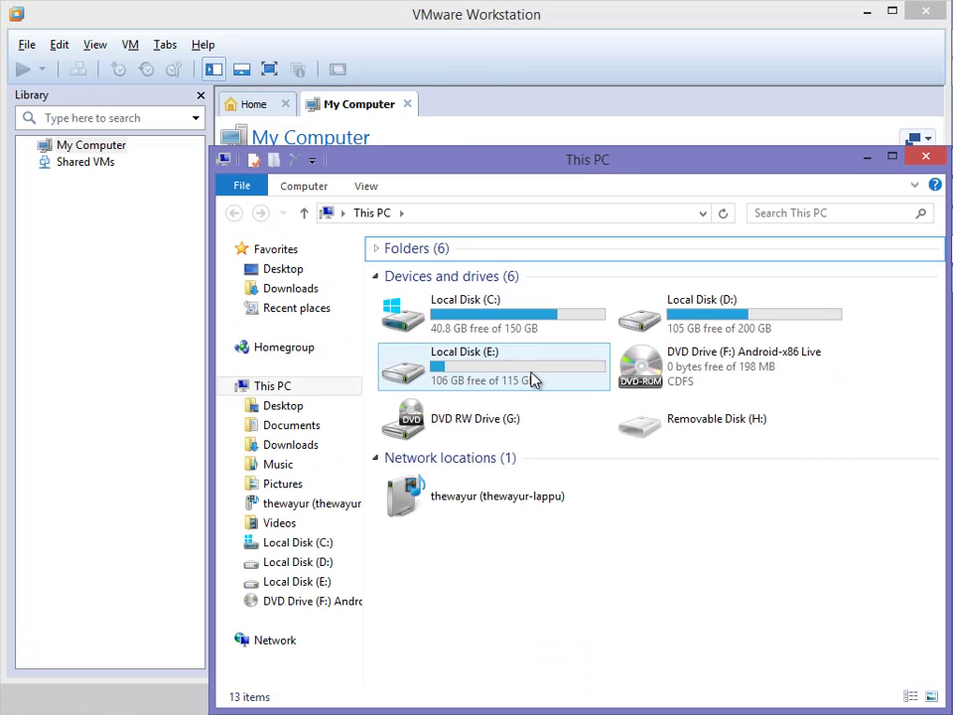
double_click(533, 379)
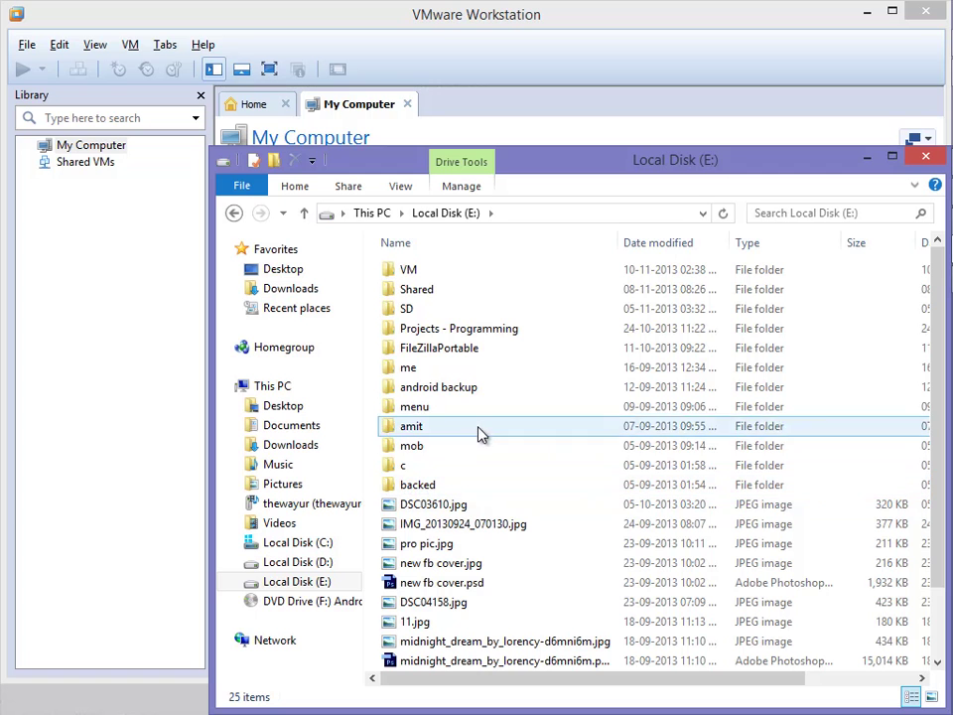
double_click(453, 271)
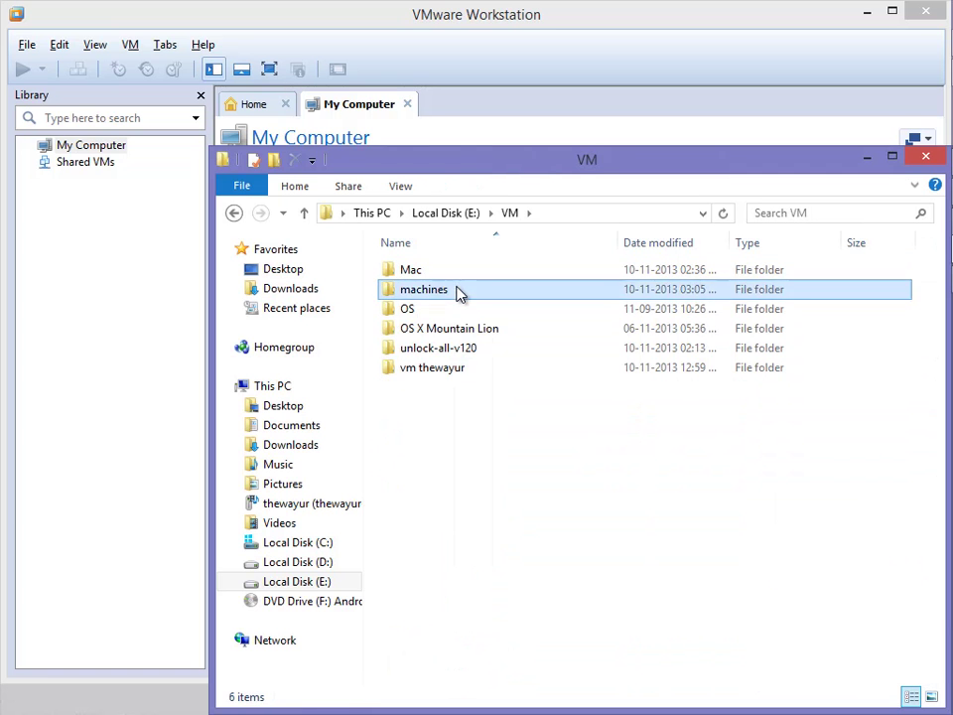
double_click(458, 289)
double_click(457, 275)
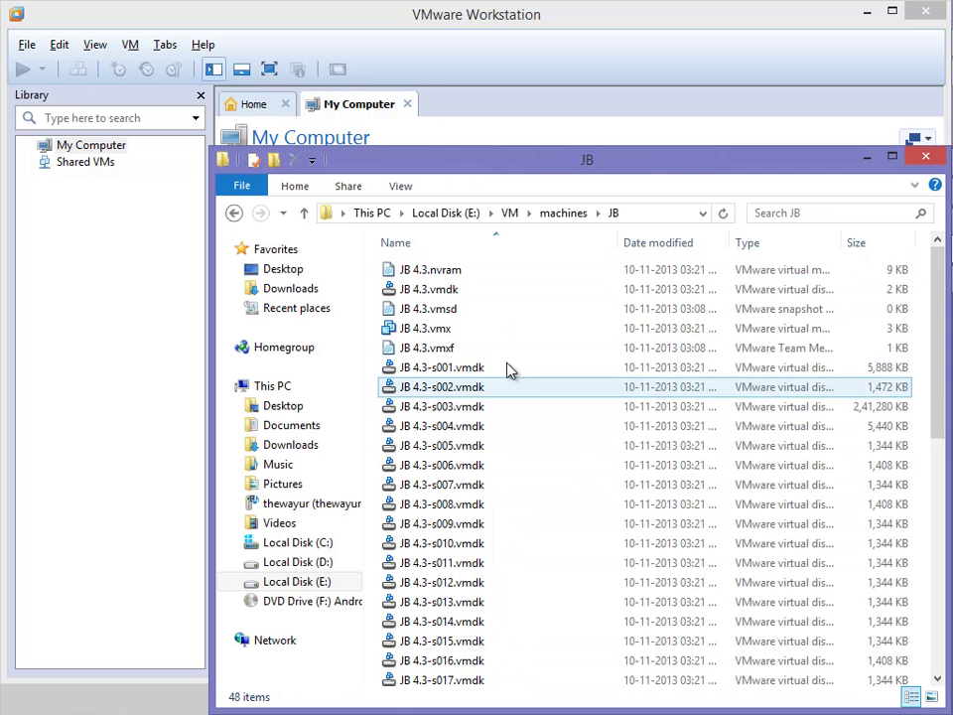
click(496, 332)
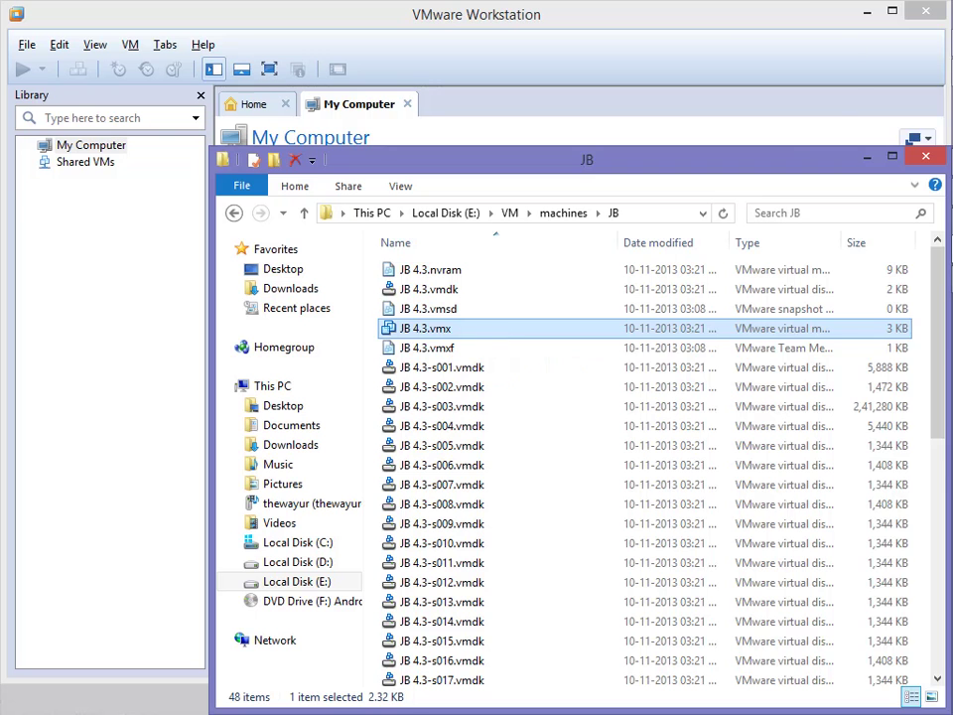
double_click(862, 333)
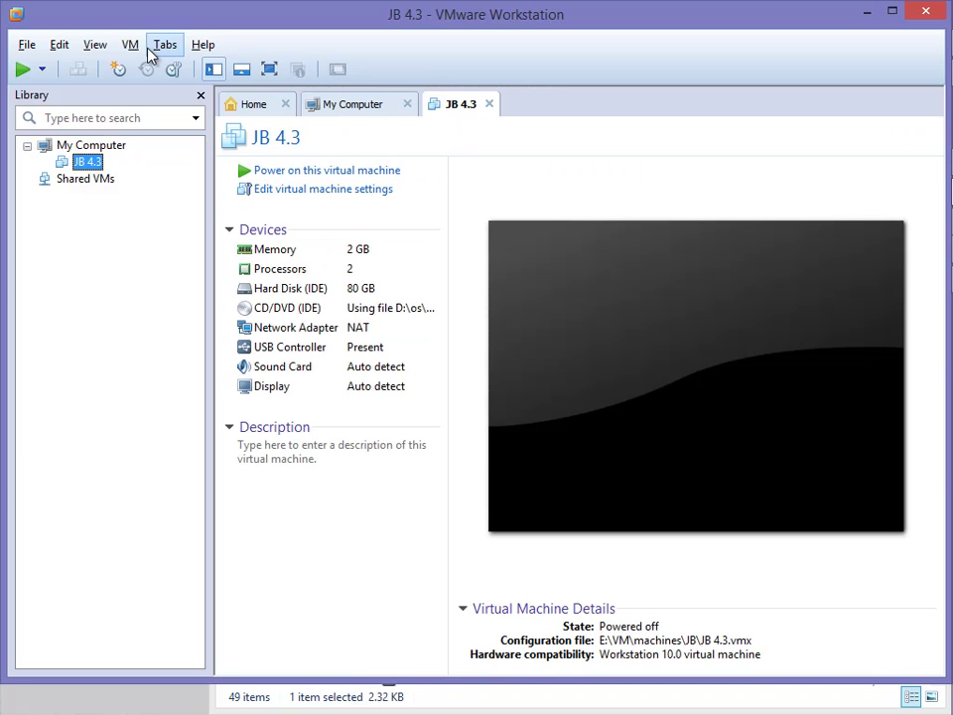
click(94, 49)
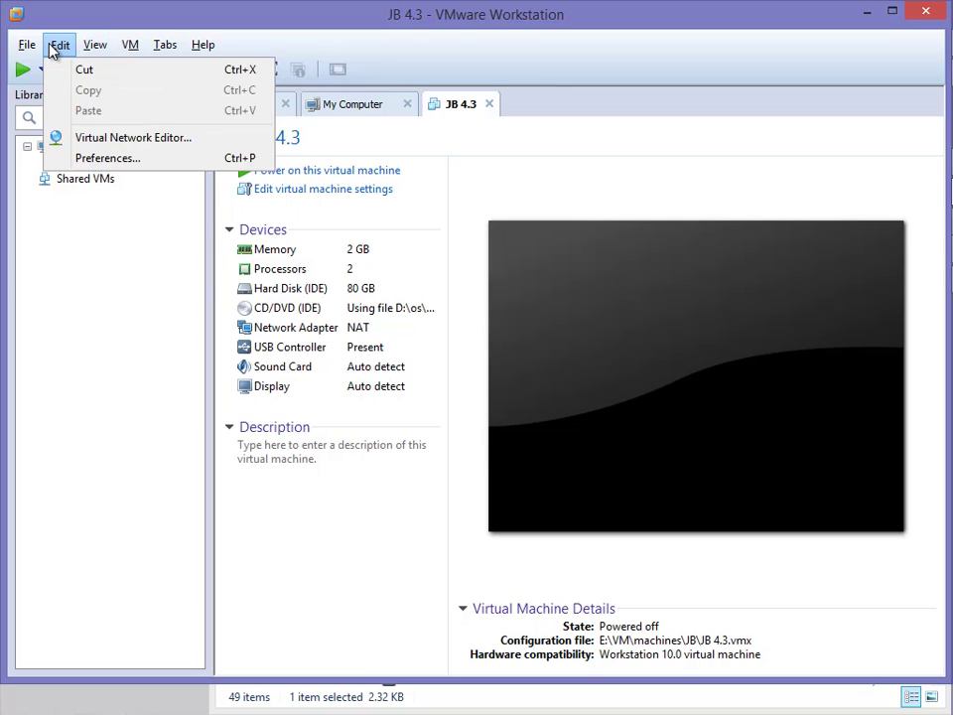
mouse_move(130, 46)
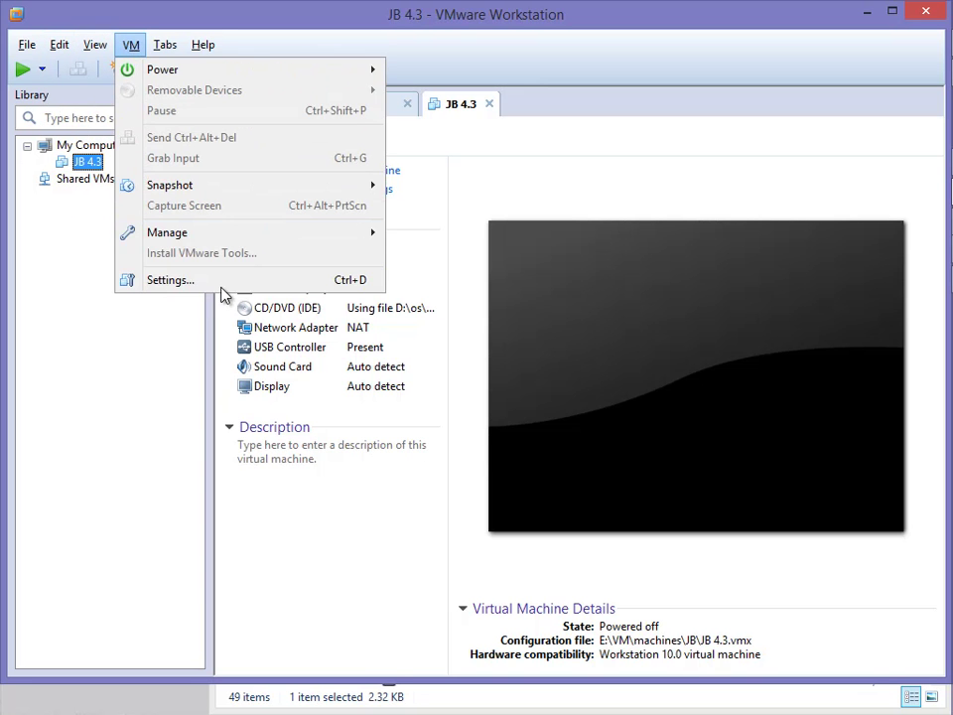
click(116, 370)
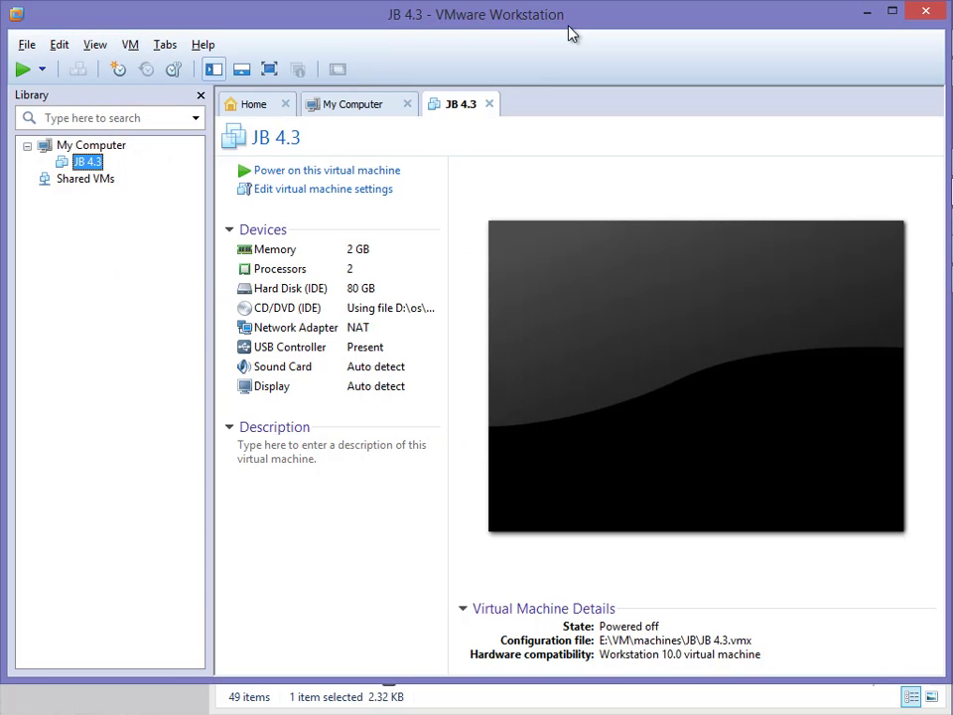
click(489, 103)
click(81, 165)
Delete the JB 4.3 virtual machine permanently from disk, checking the E:\VM\machines folder alongside, and close the folder window.
click(134, 45)
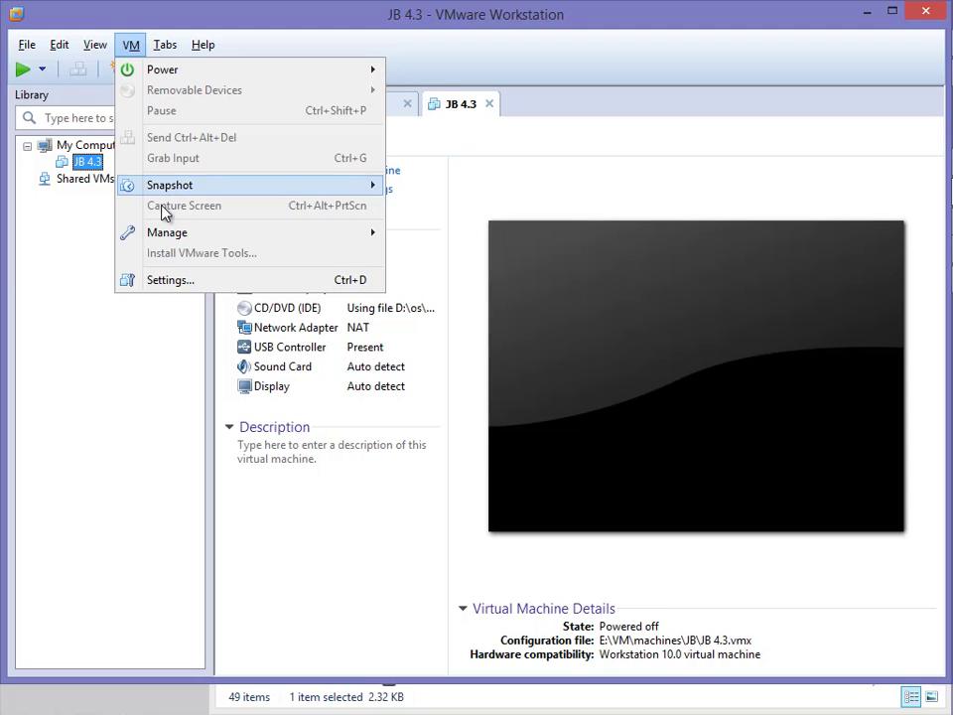
mouse_move(177, 232)
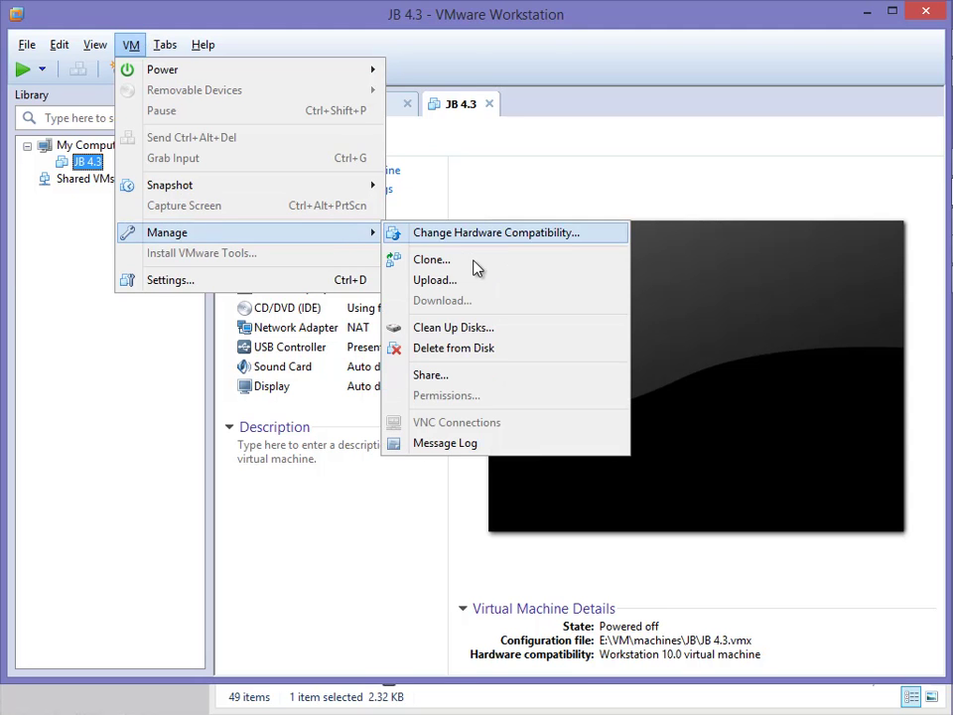
click(481, 350)
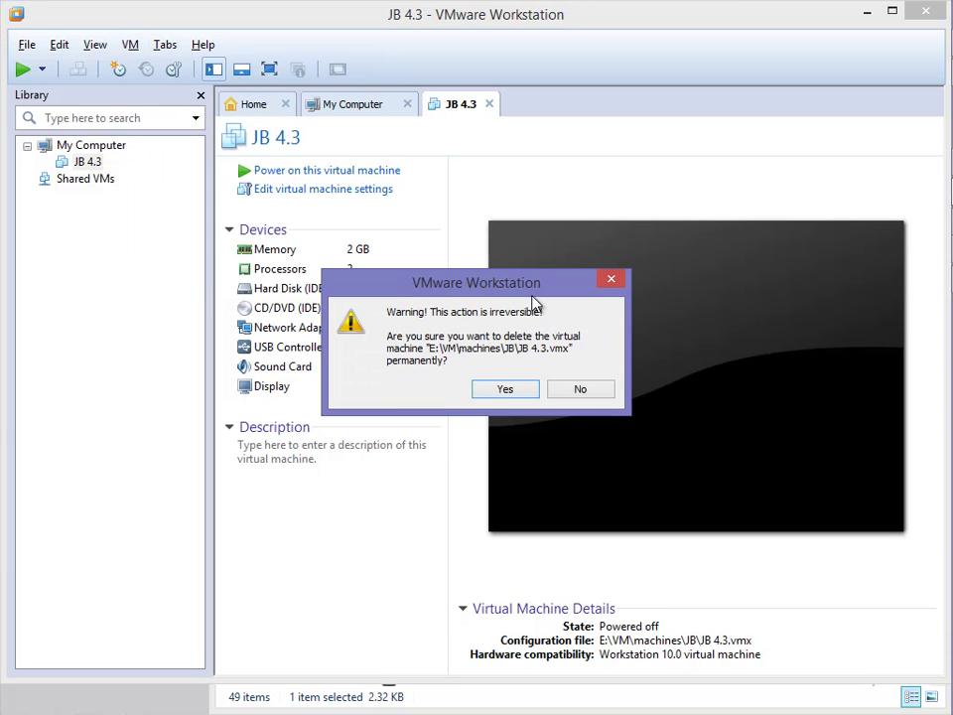
drag(488, 277, 501, 226)
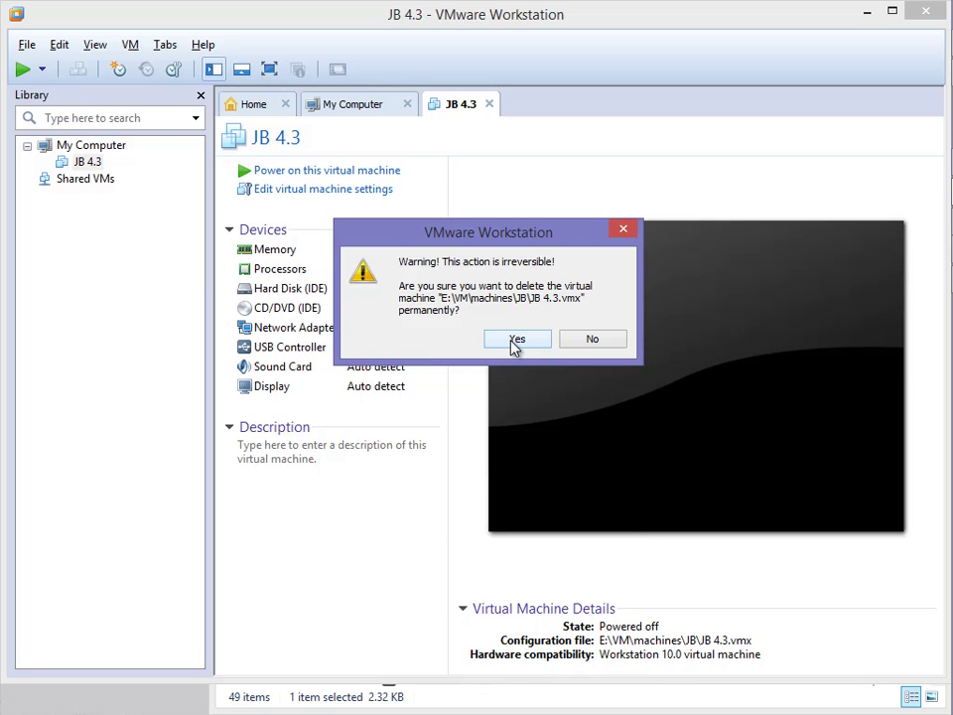
key(alt+Tab)
click(563, 213)
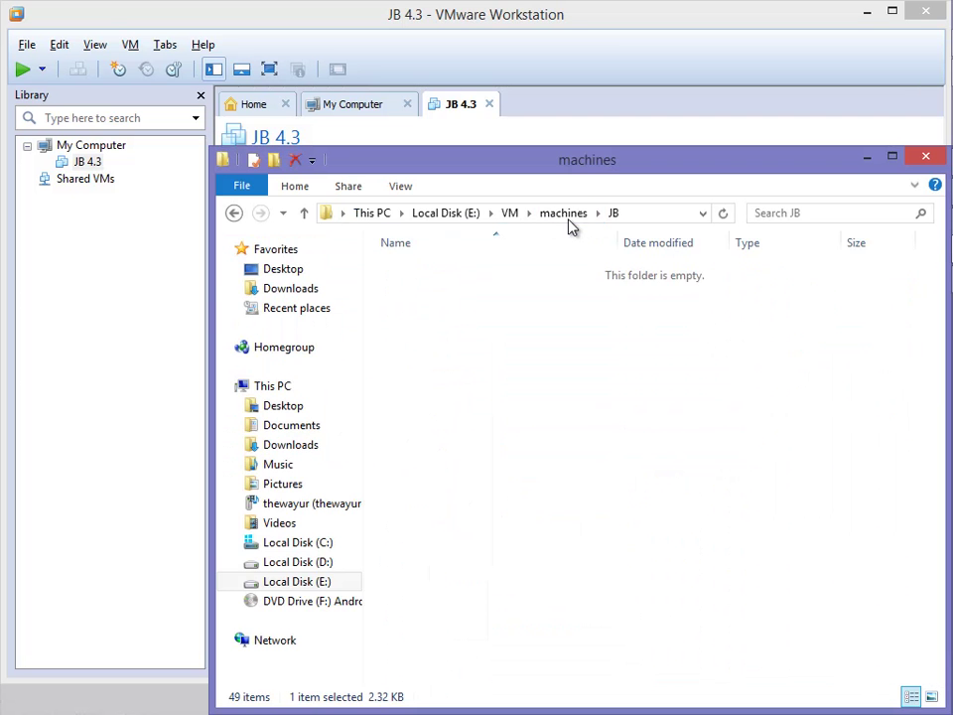
drag(587, 164, 434, 434)
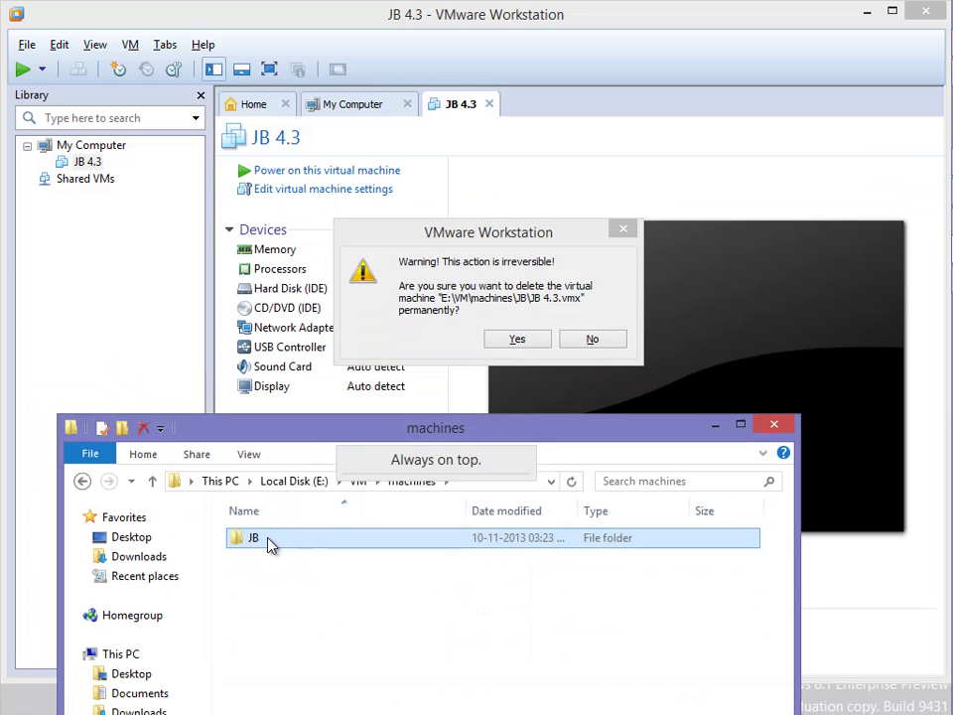
click(517, 340)
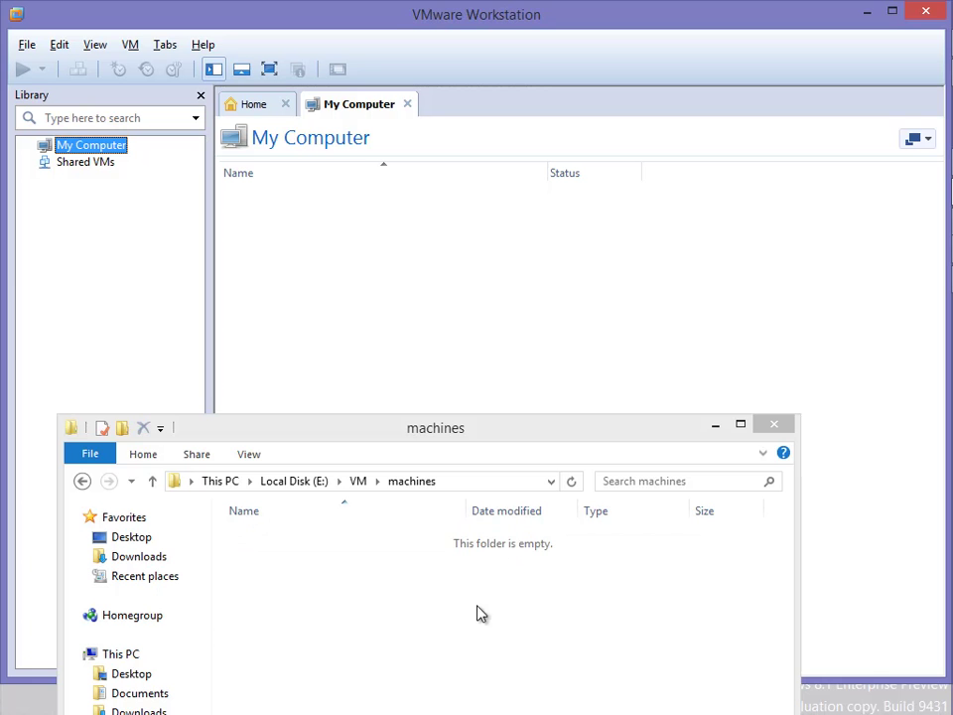
click(772, 430)
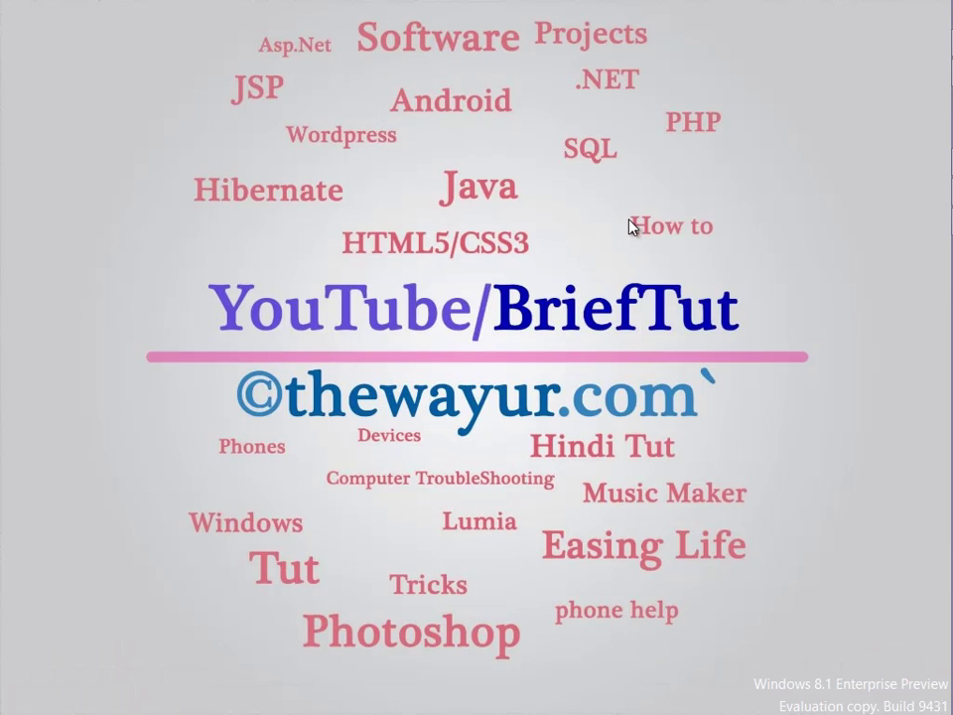
right_click(629, 227)
click(674, 274)
mouse_move(943, 268)
right_click(363, 198)
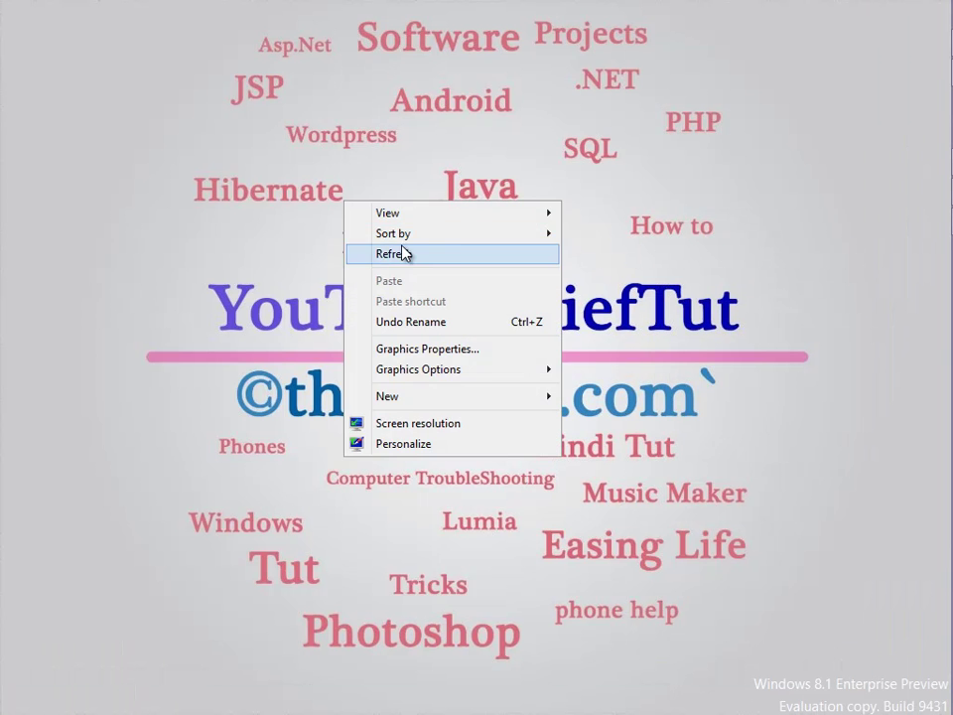
click(404, 253)
Switch to Firefox and look over the BriefTut channel's videos page and its address on YouTube.
click(918, 77)
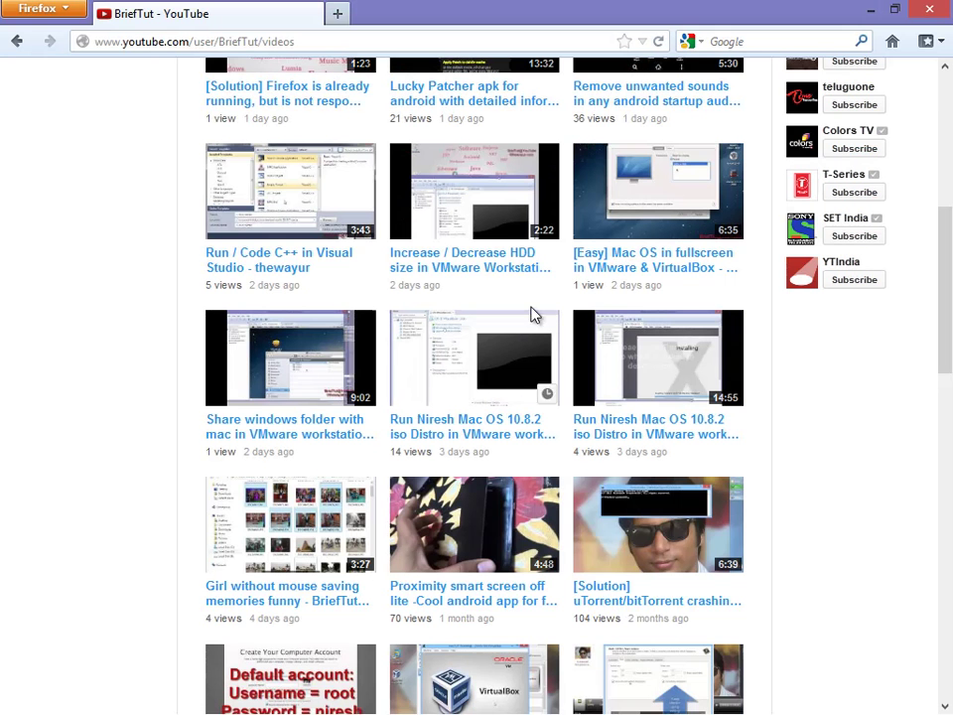
double_click(222, 40)
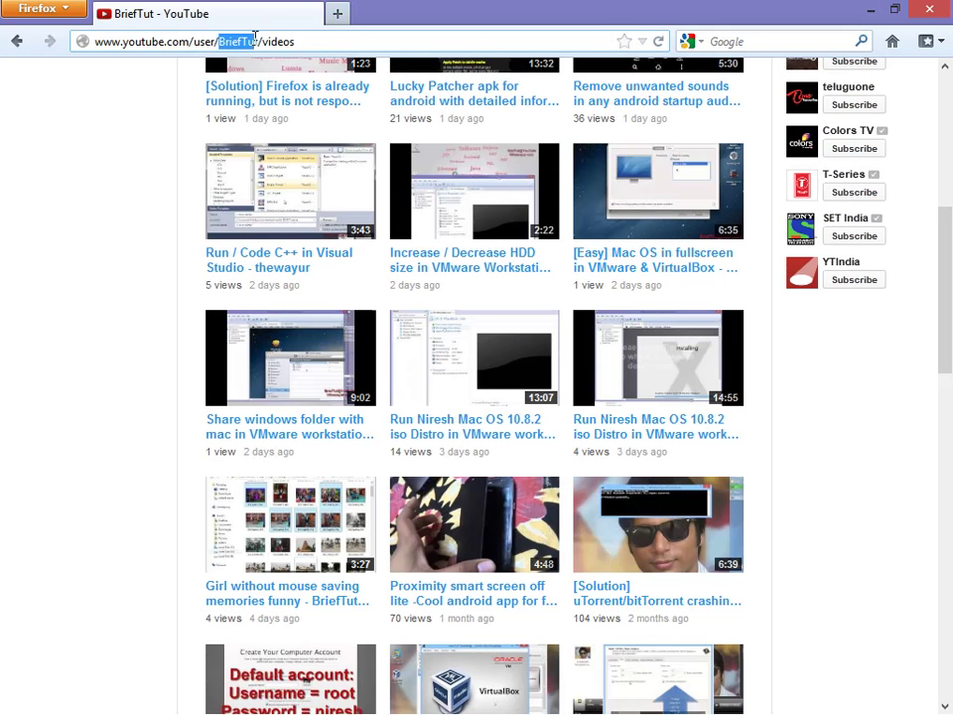
click(251, 40)
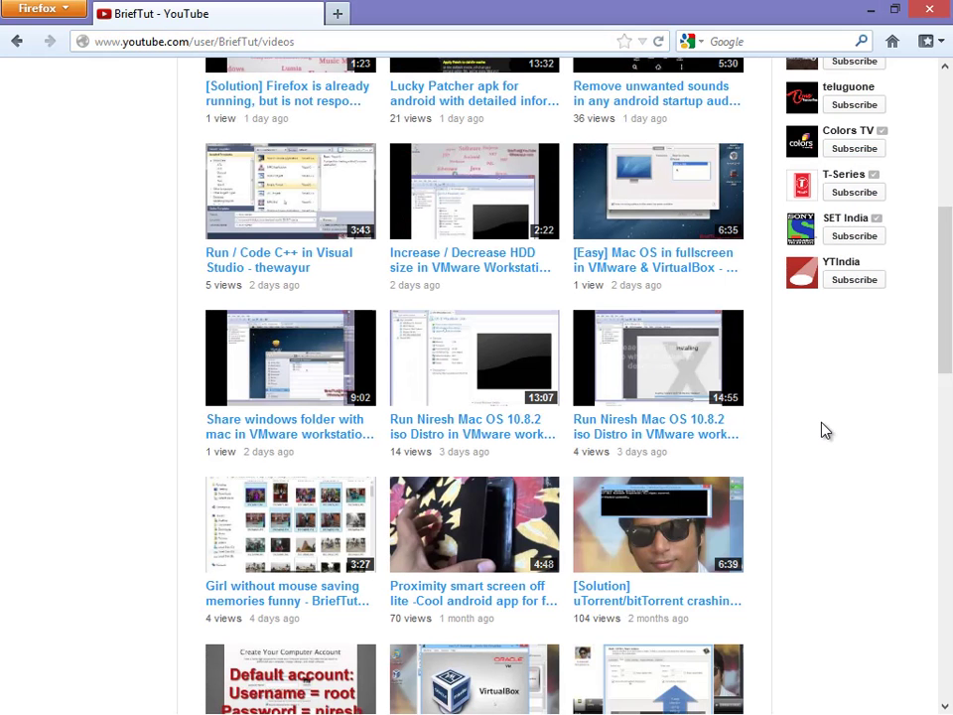
scroll(848, 397, up, 6)
scroll(849, 397, down, 2)
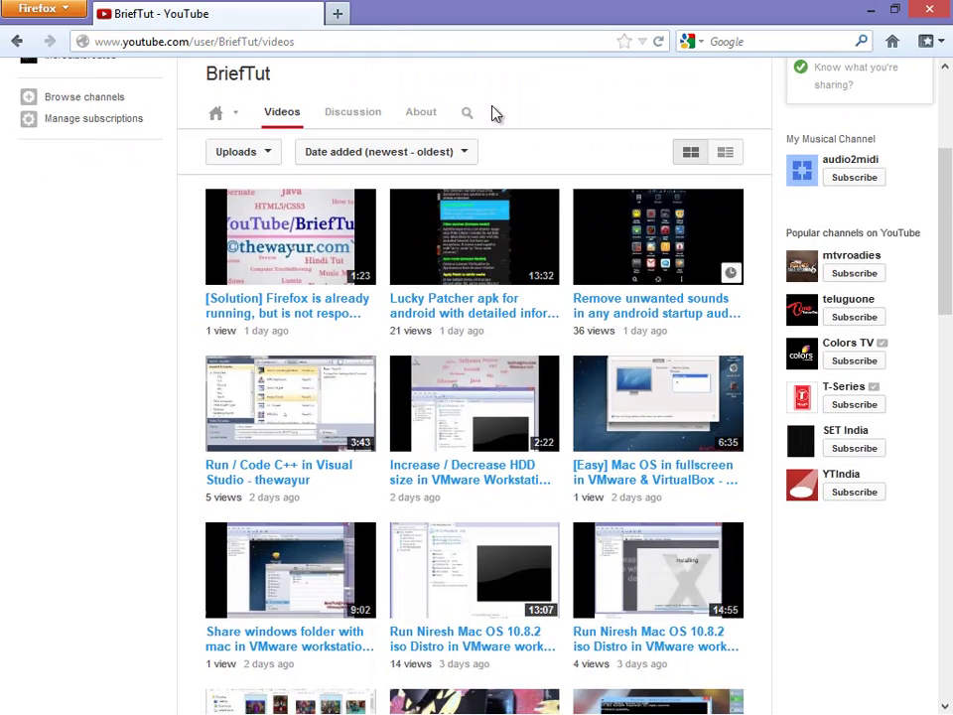
Open the website thewayur.com in a new browser tab.
click(338, 13)
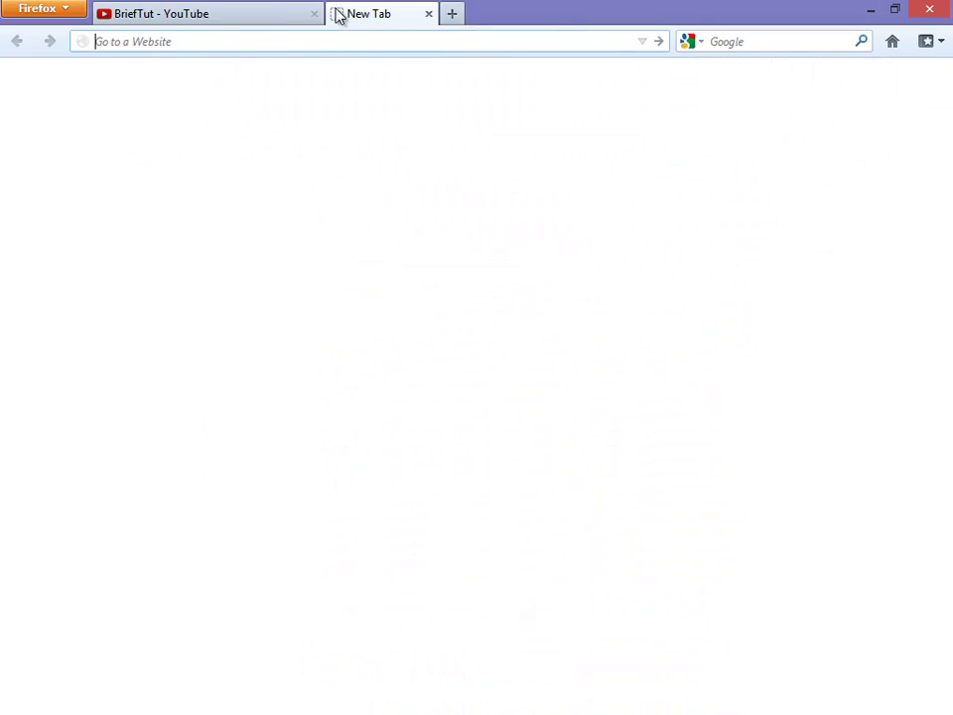
click(281, 20)
scroll(287, 138, up, 2)
click(383, 24)
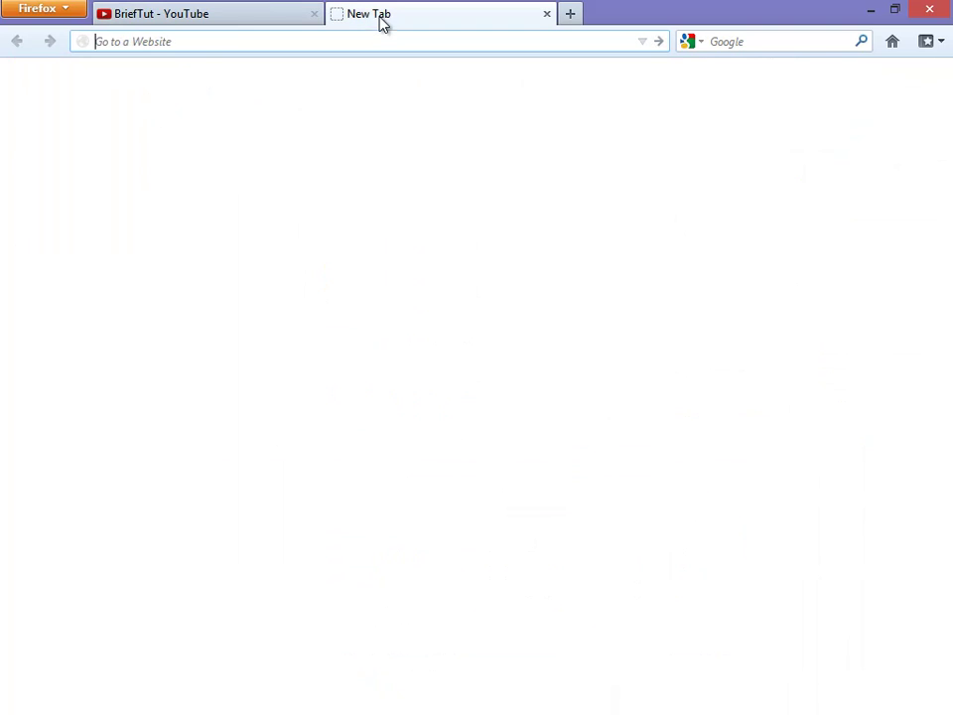
click(372, 41)
text(thewayur.com/)
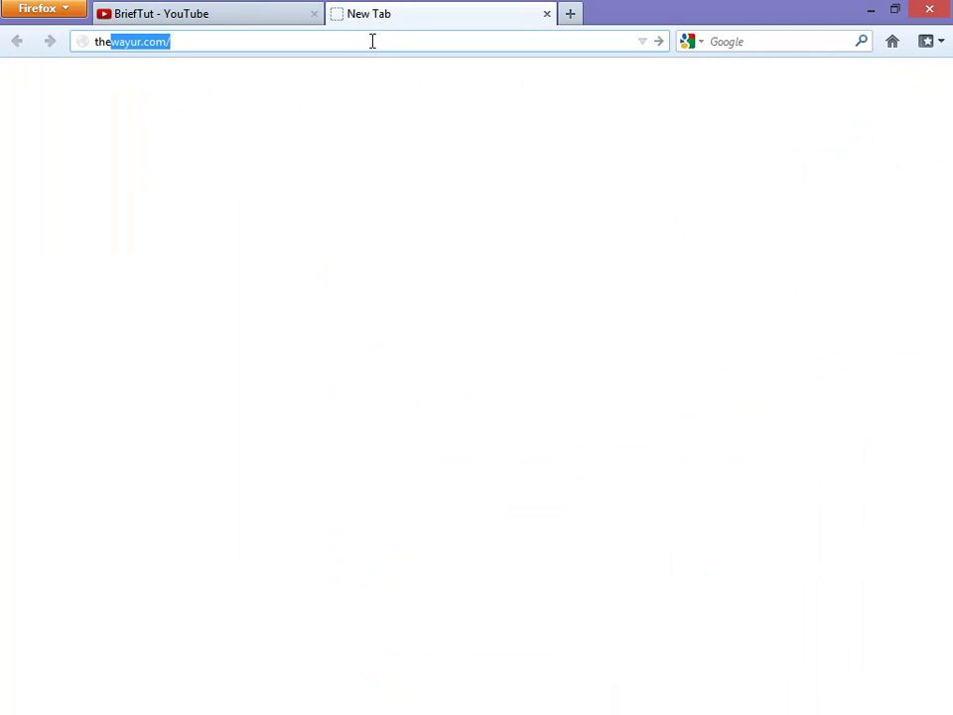
key(Return)
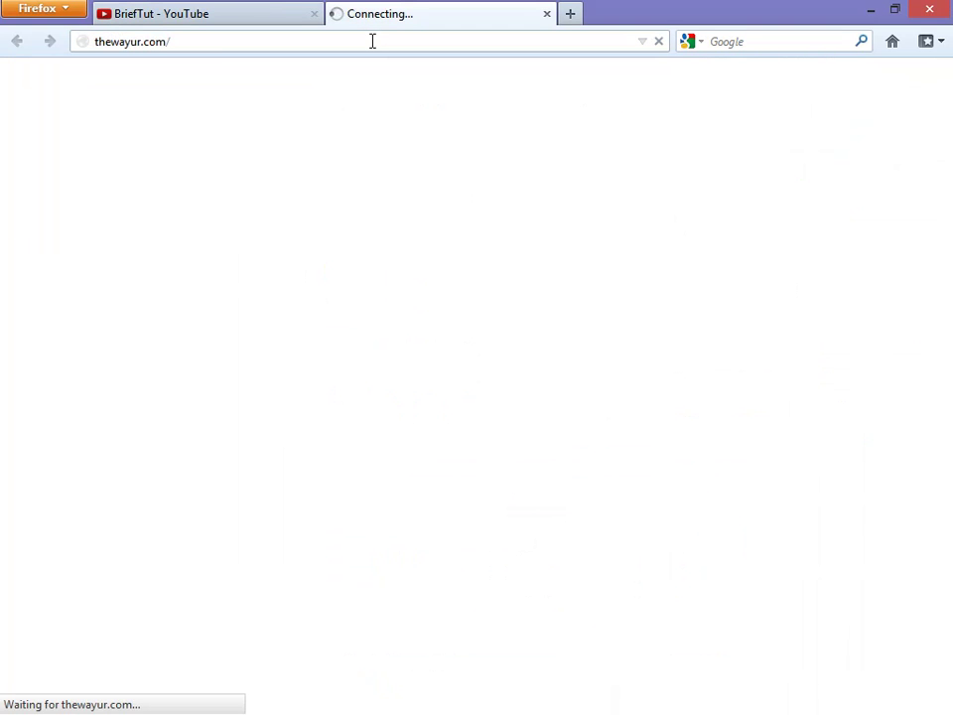
drag(372, 41, 62, 37)
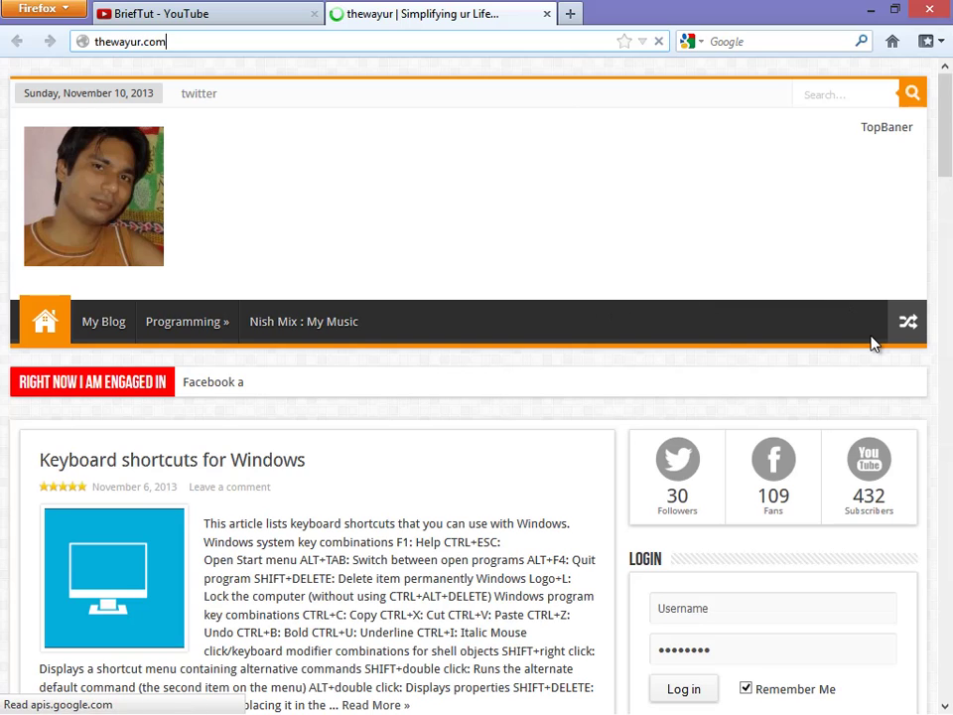
Switch from Firefox to the Windows desktop.
key(alt+Tab)
key(Tab)
key(Tab)
key(Tab)
key(Tab)
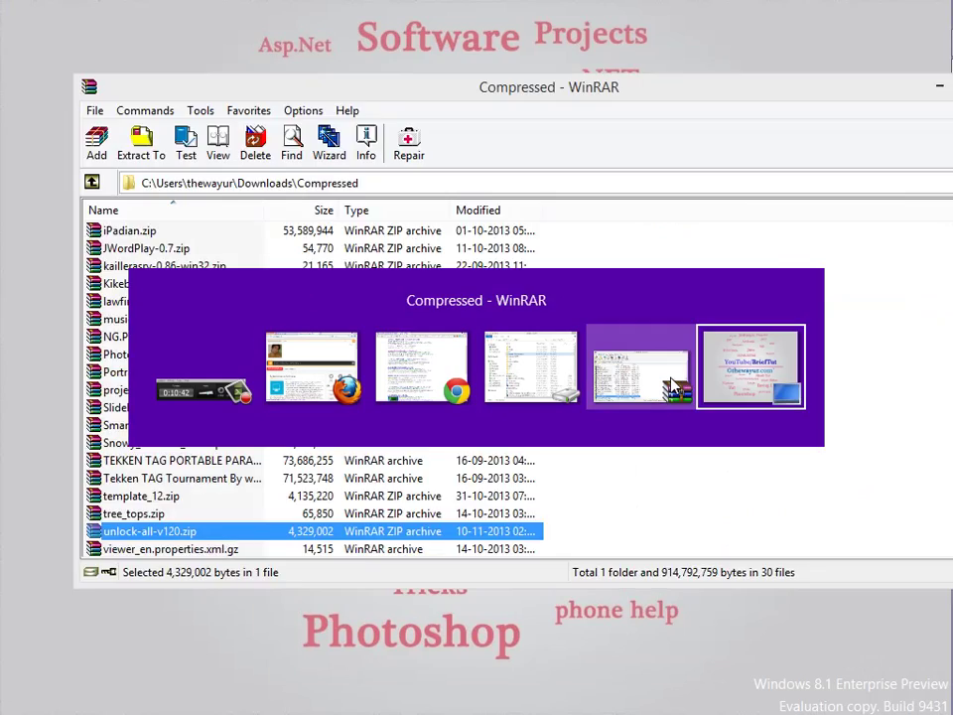